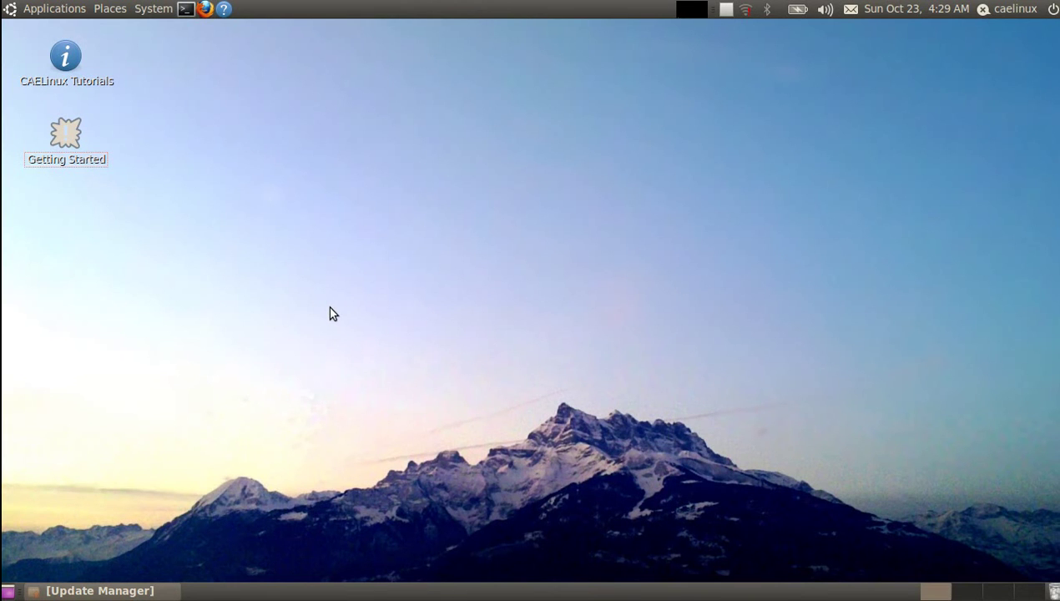
Launch Salome-Meca 2011.2 from the CAELinux applications and minimize the terminal window that opens with it.
left_click(63, 10)
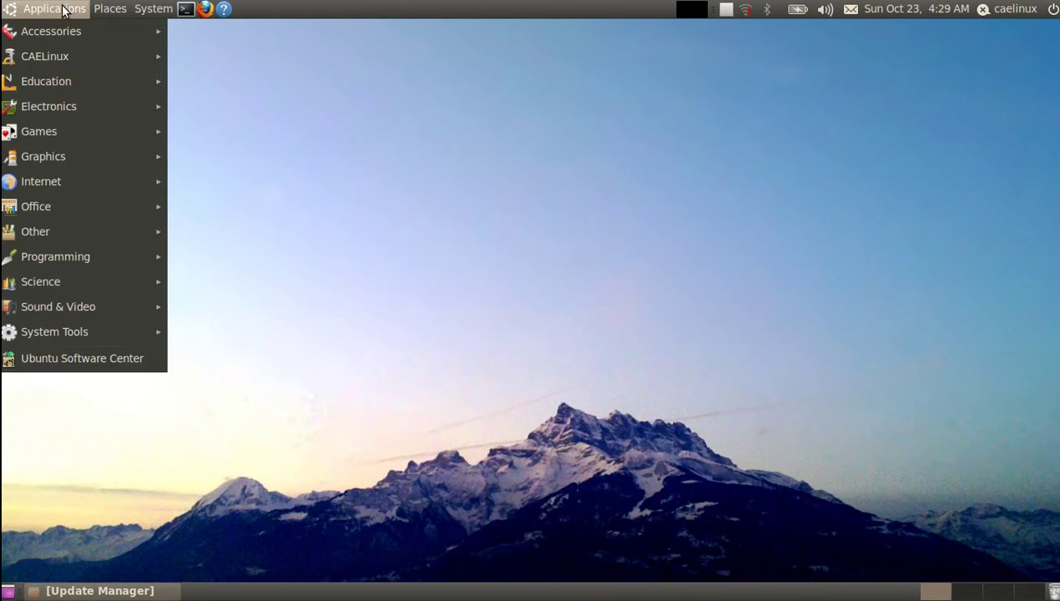
mouse_move(66, 62)
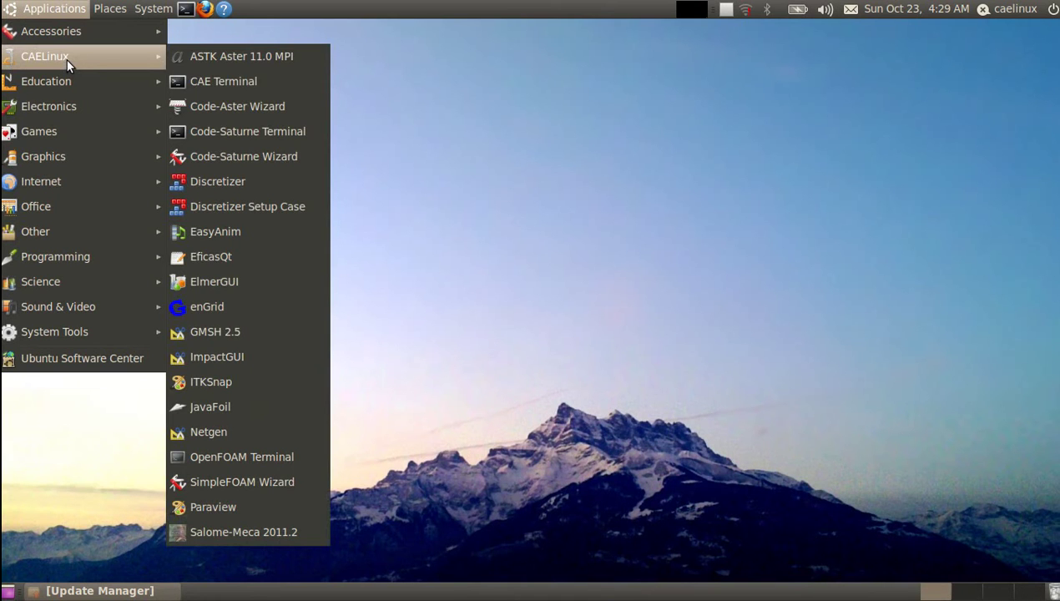
left_click(242, 534)
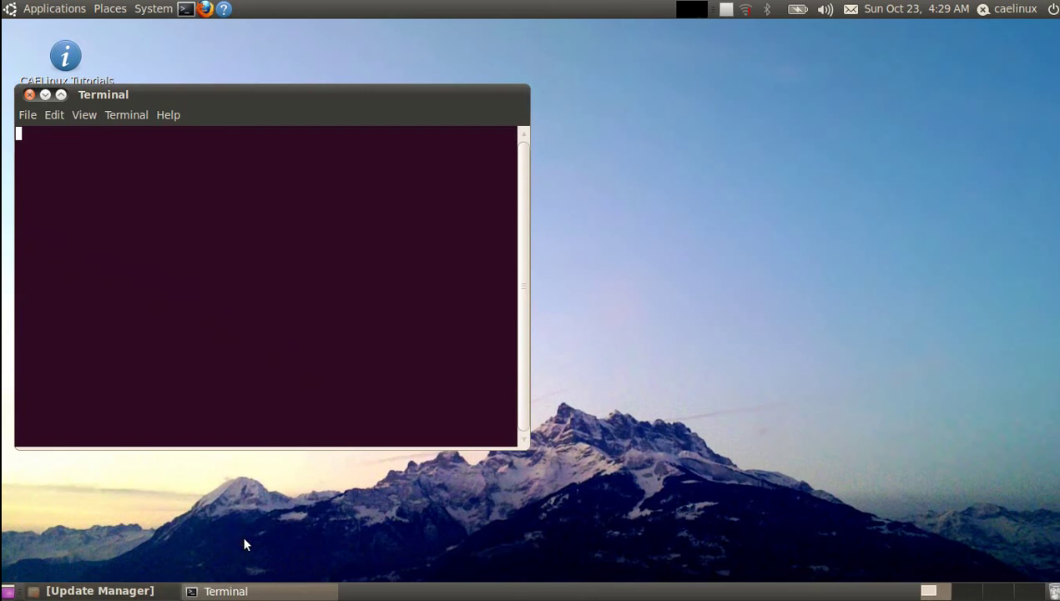
left_click(46, 95)
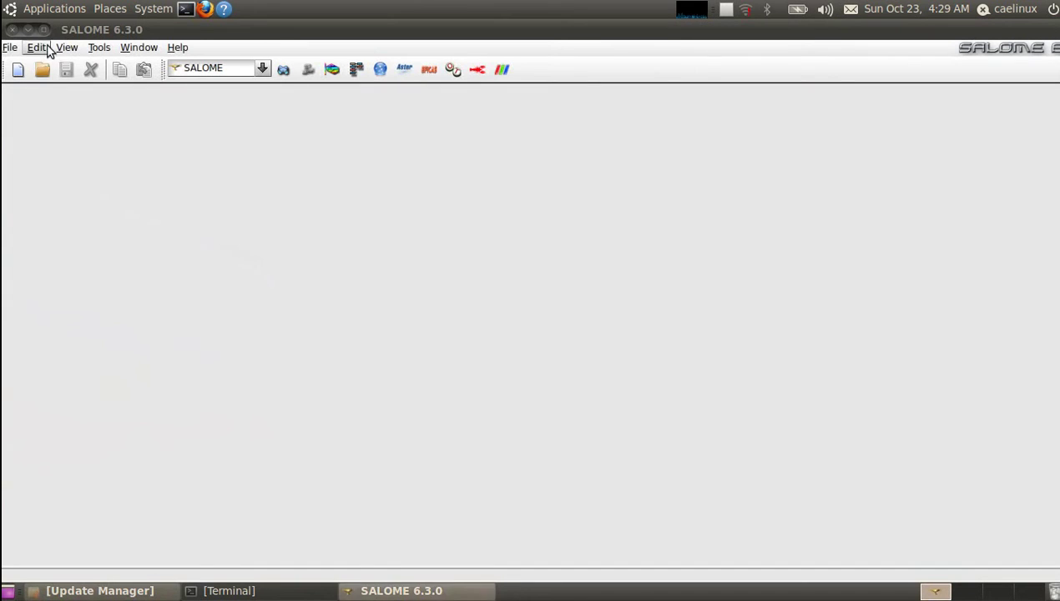
Look over the tutorial files in the pipe folder of the CAELinux Tutorials on the desktop, and close the file browser.
left_click(27, 30)
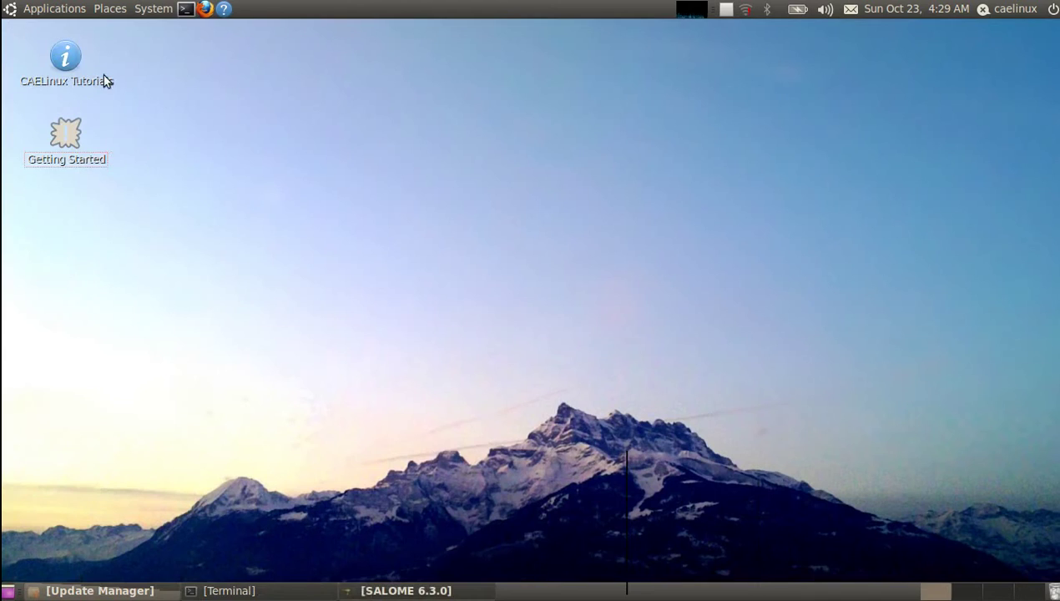
double_click(69, 59)
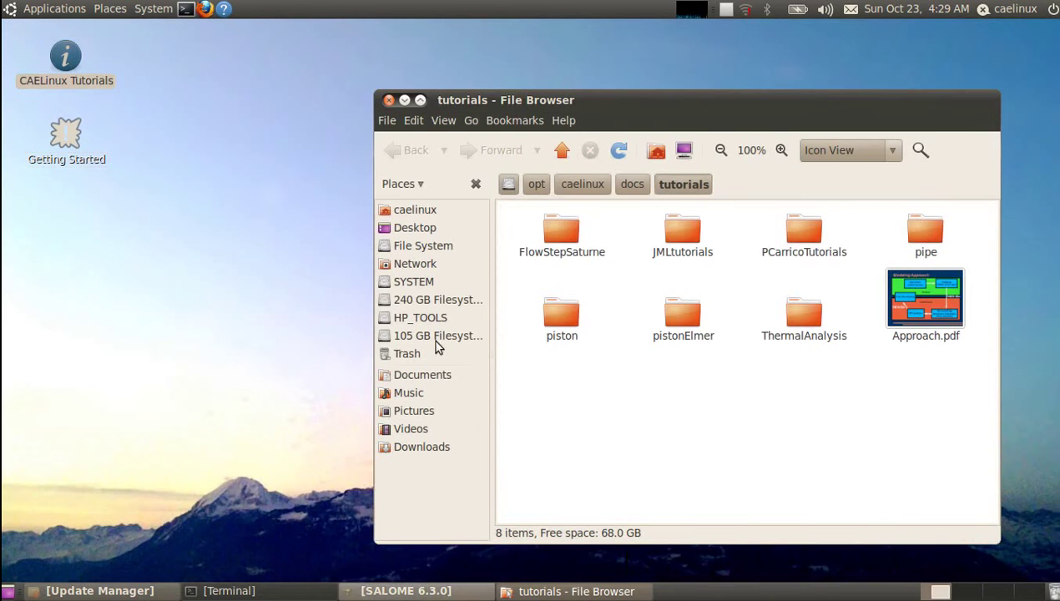
double_click(924, 229)
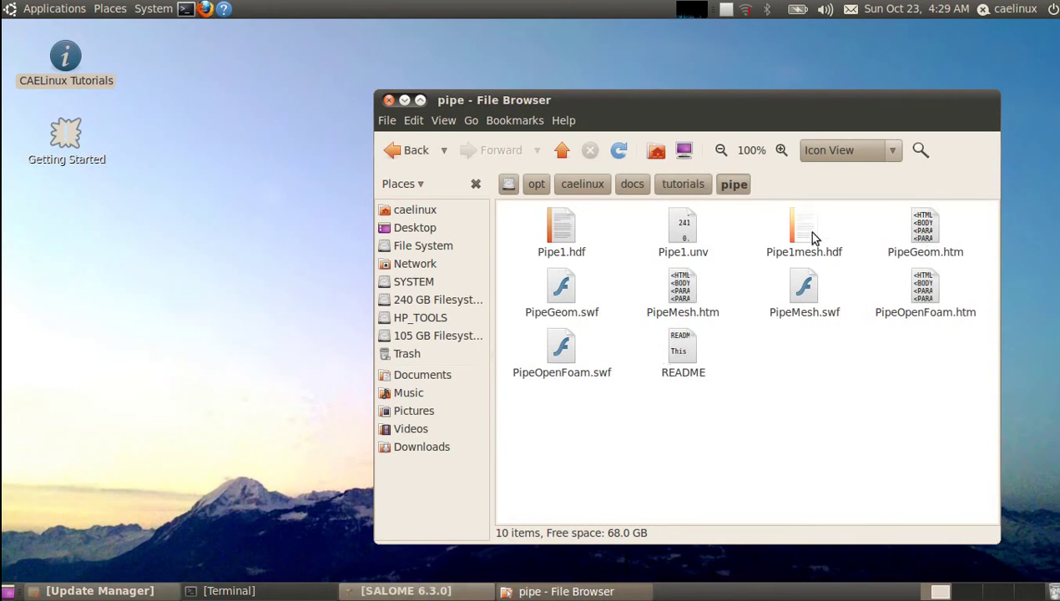
left_click(557, 310)
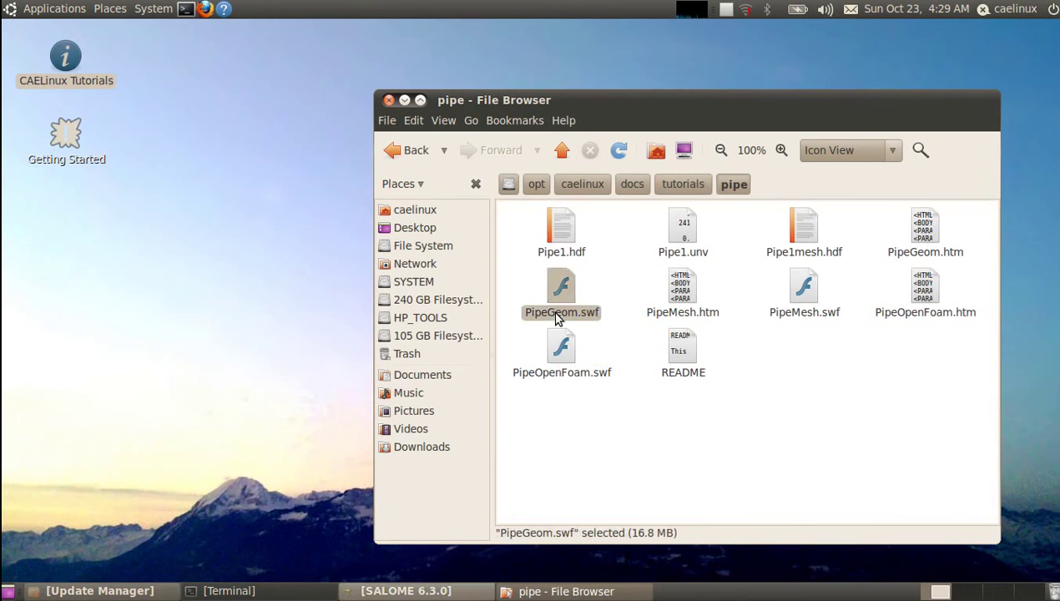
left_click(554, 355)
left_click(800, 311)
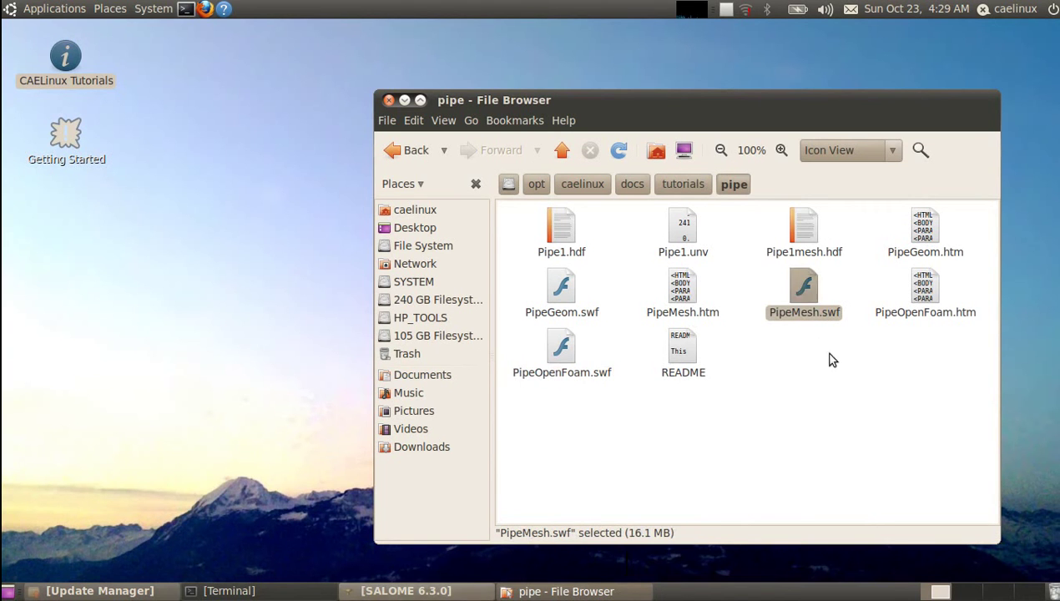
left_click(388, 100)
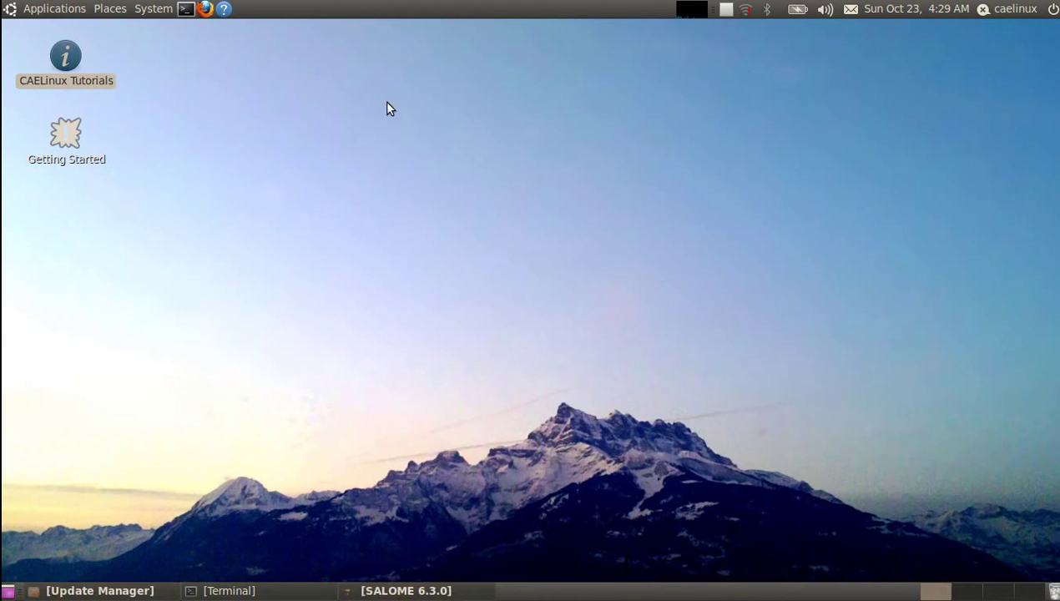
Switch back to SALOME and open the study Pipe1mesh.hdf from /opt/caelinux/docs/tutorials/pipe.
left_click(408, 591)
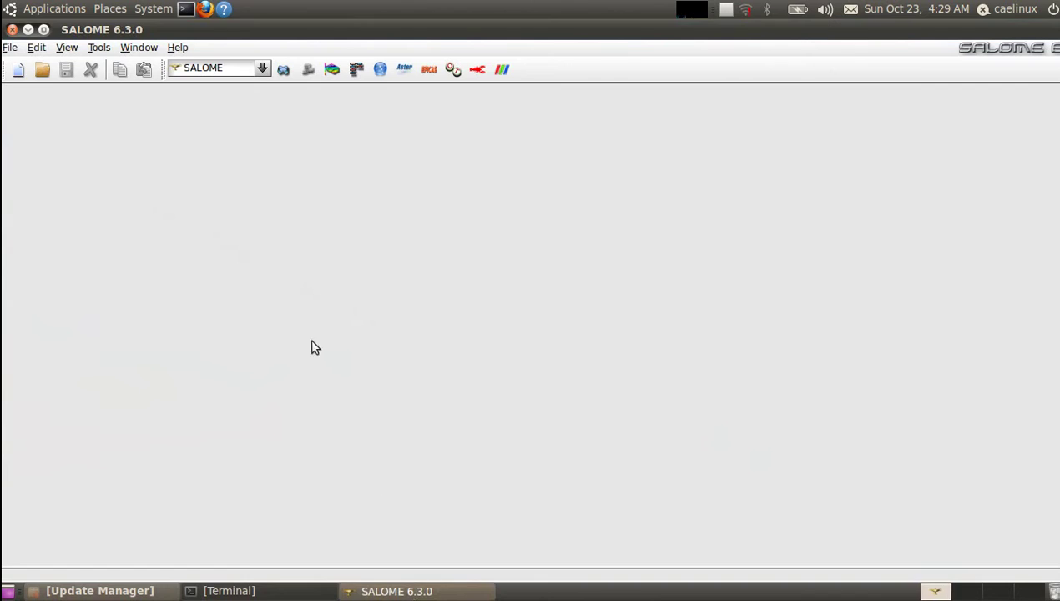
left_click(41, 72)
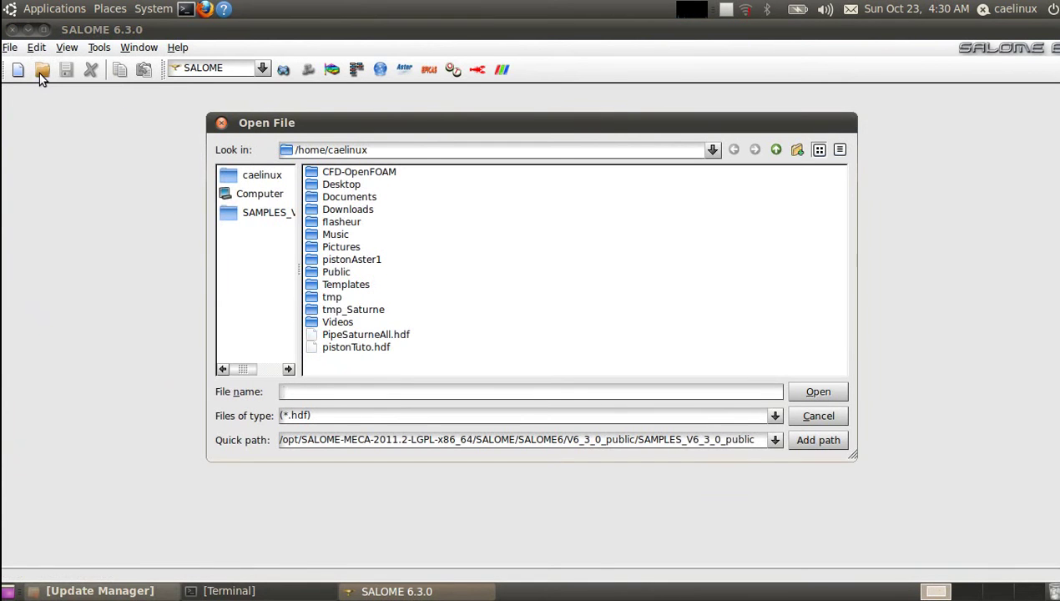
left_click(249, 196)
double_click(325, 178)
double_click(334, 321)
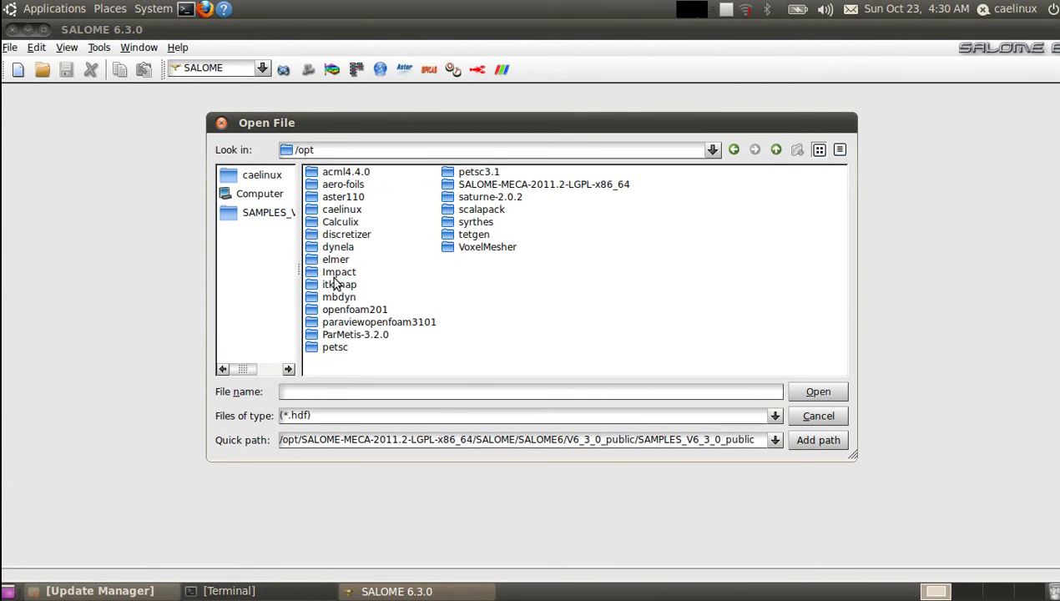
double_click(343, 210)
double_click(333, 173)
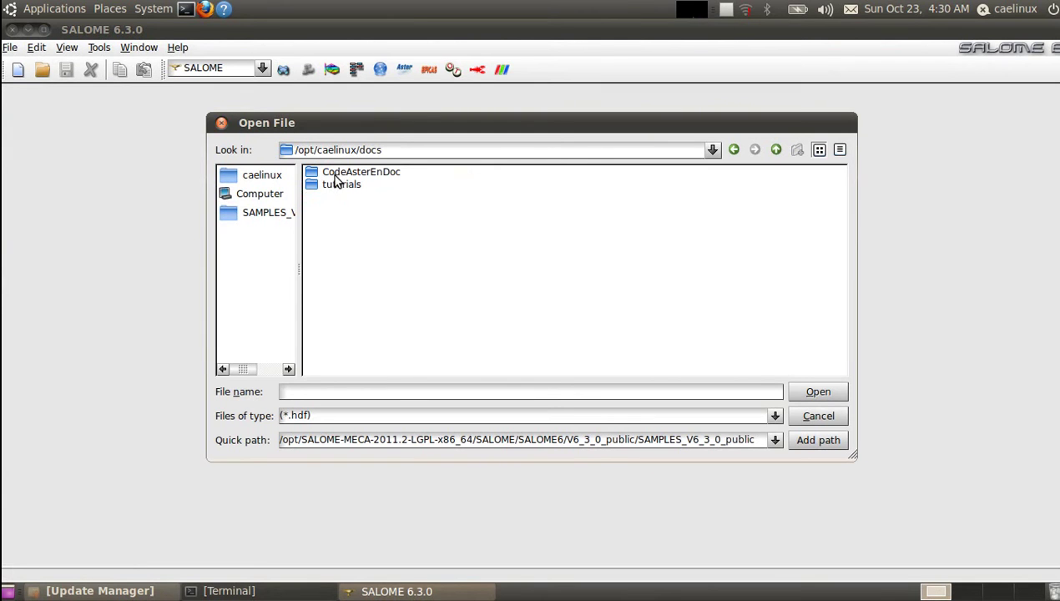
double_click(339, 185)
double_click(330, 209)
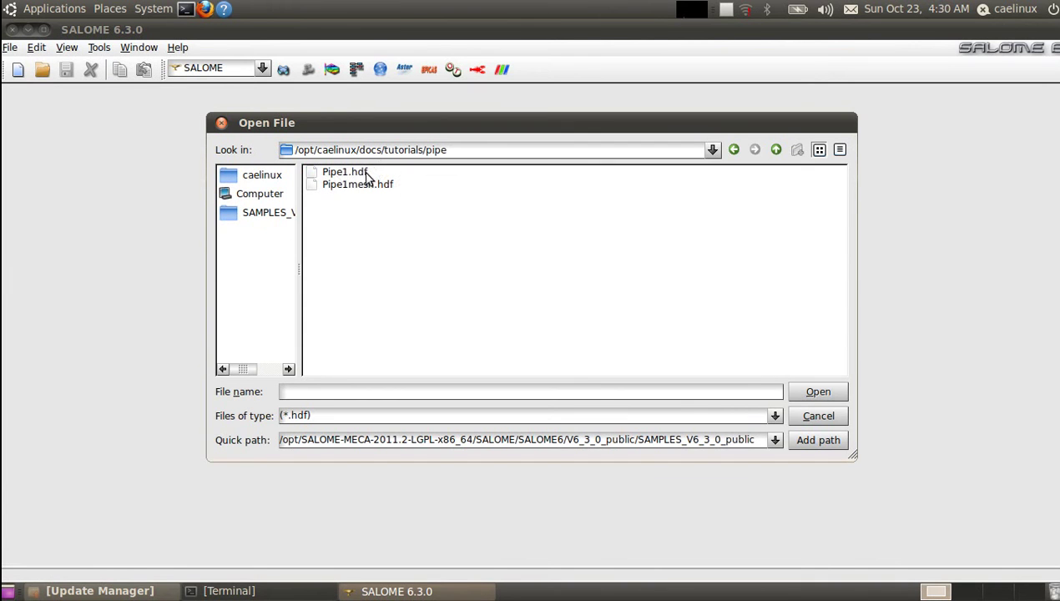
left_click(365, 187)
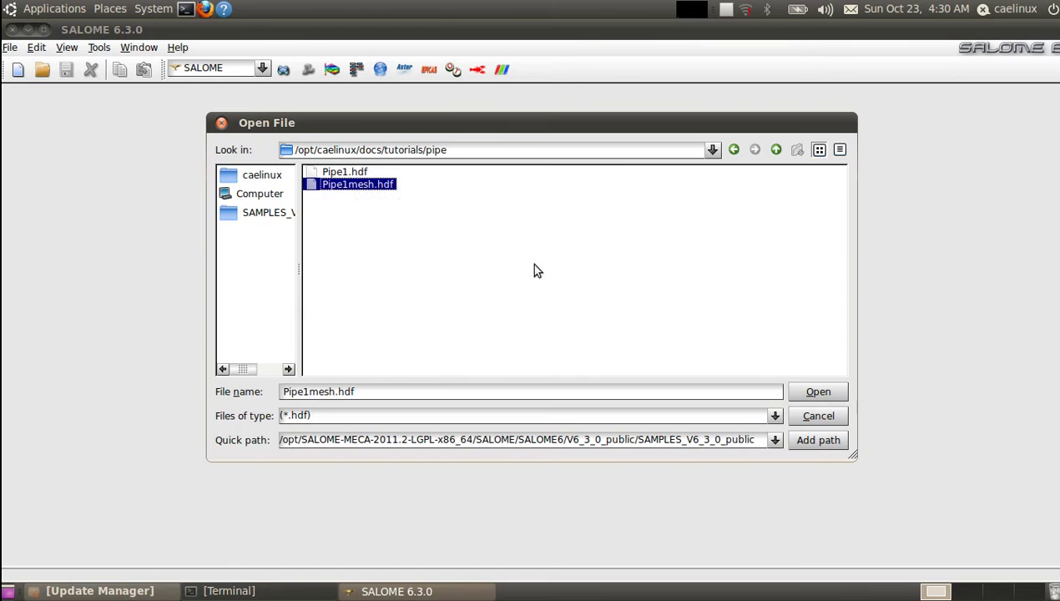
left_click(830, 394)
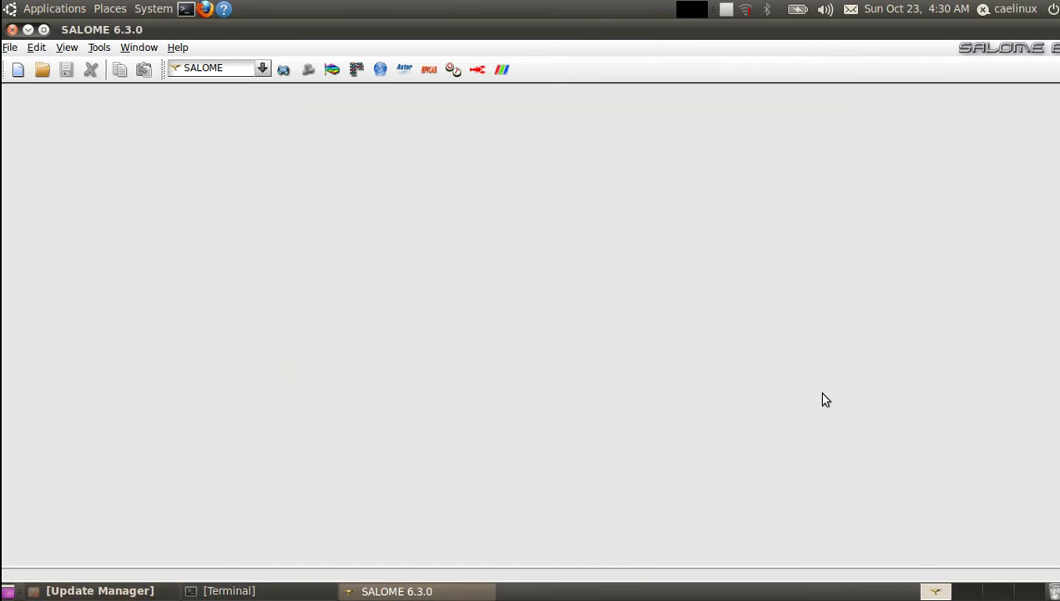
Activate the Geometry module and expand the Geometry tree down to the children of Fuse_1, widening the name column.
left_click(282, 70)
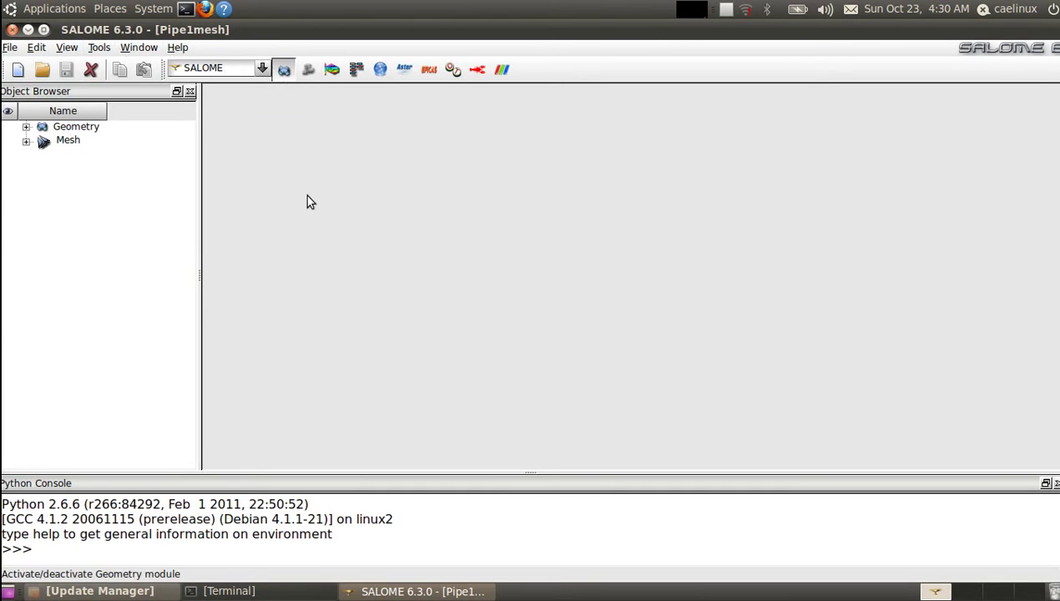
left_click(283, 70)
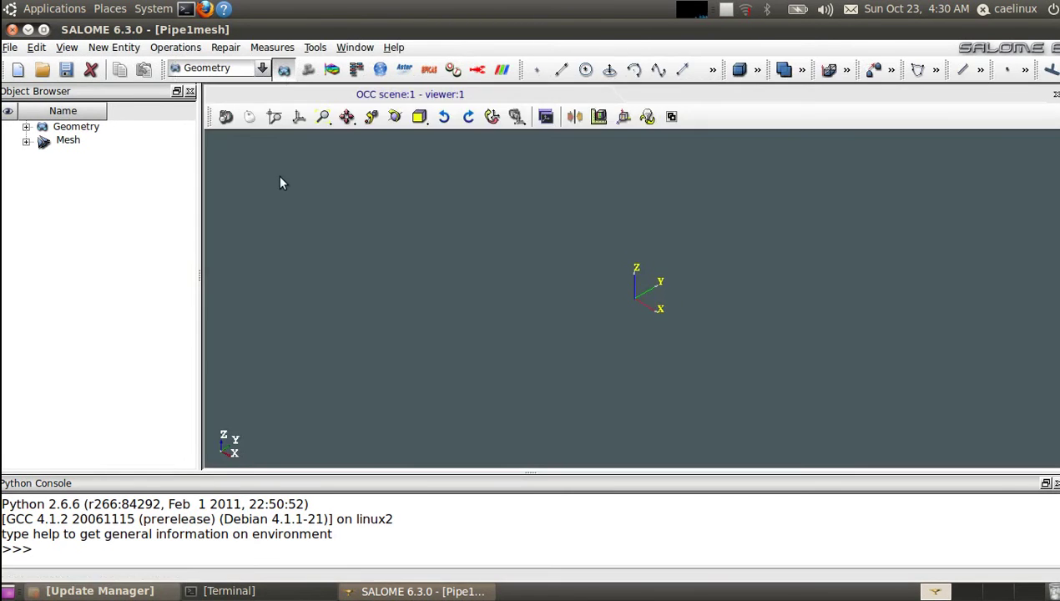
left_click(25, 126)
left_click_drag(106, 113, 185, 113)
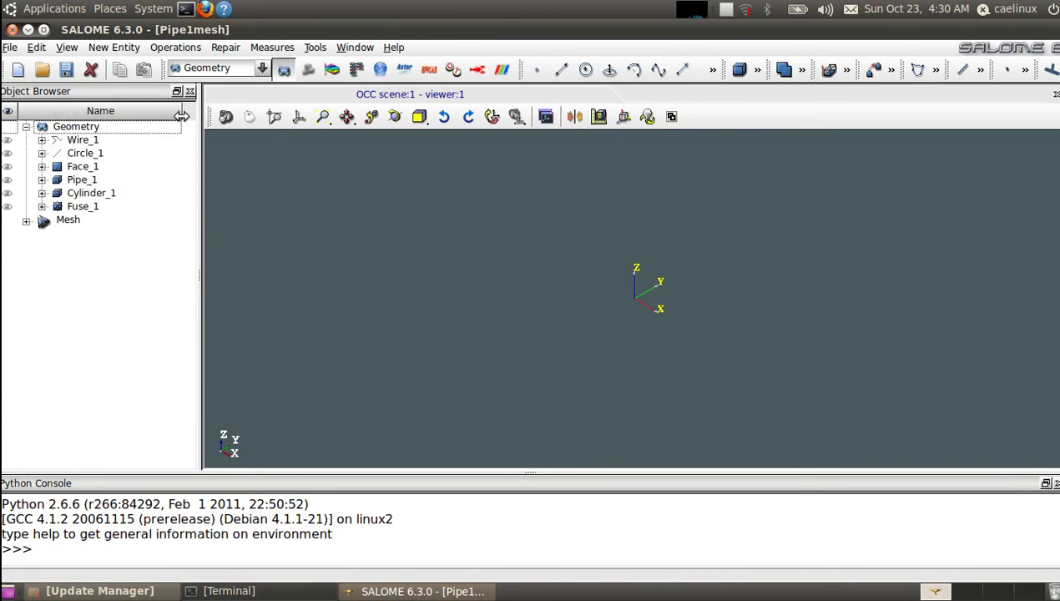
left_click(42, 206)
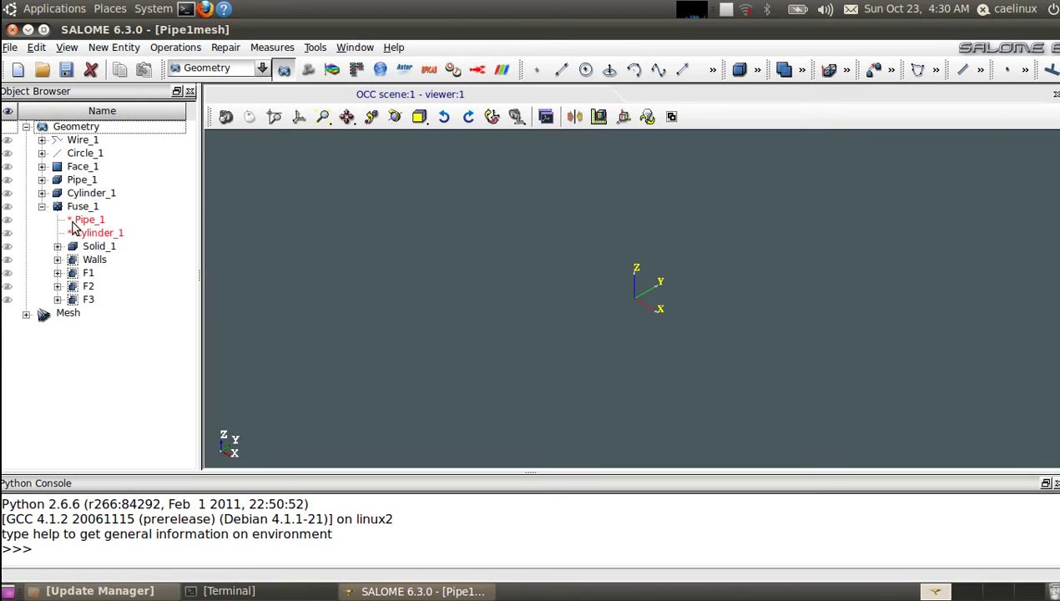
Show the Fuse_1 shape in the OCC viewer and fit it to the view.
left_click(76, 207)
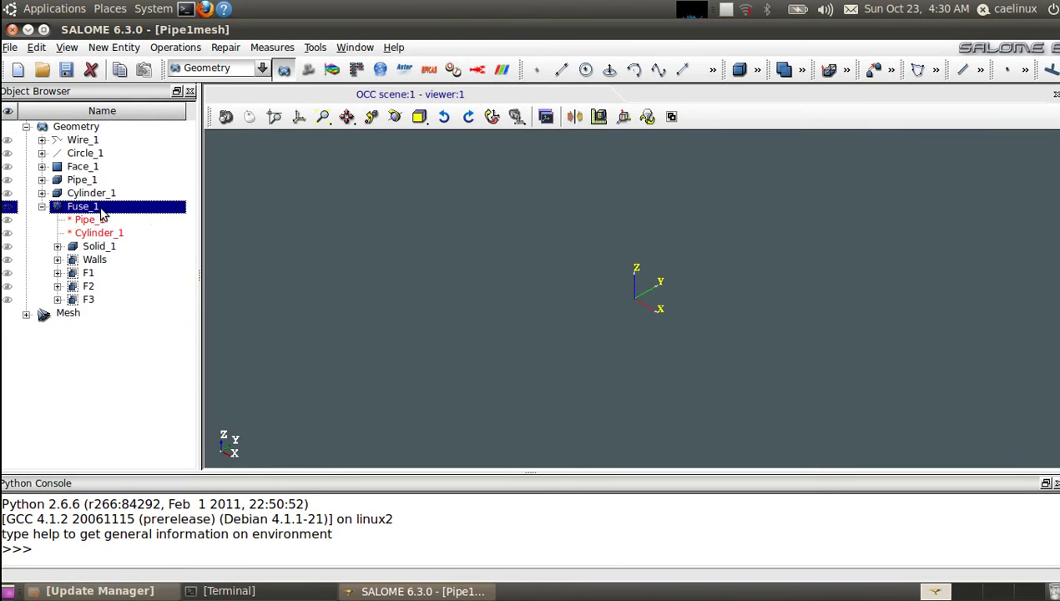
right_click(88, 214)
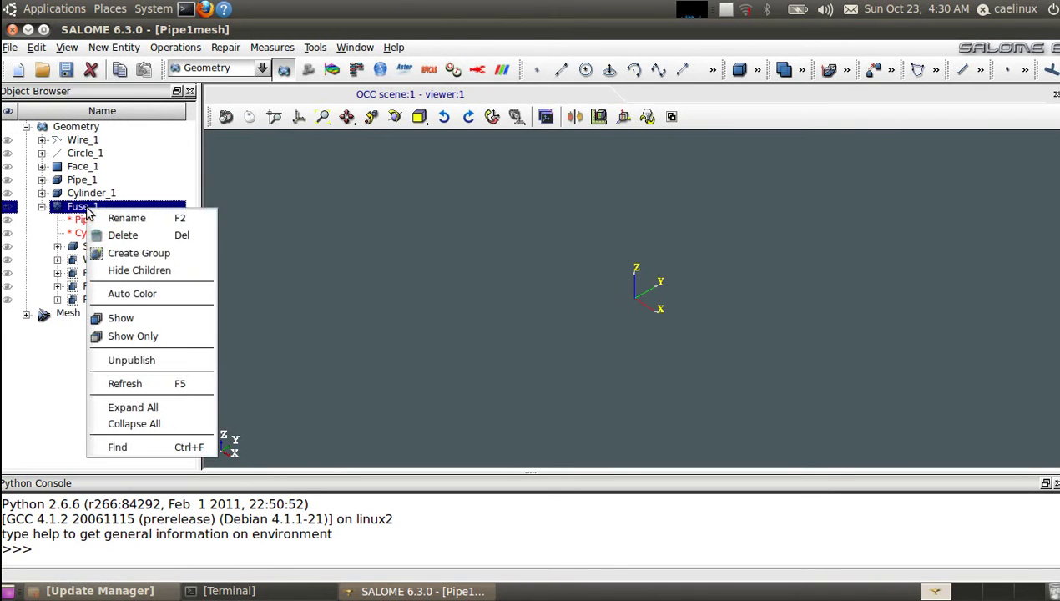
left_click(120, 319)
left_click(324, 119)
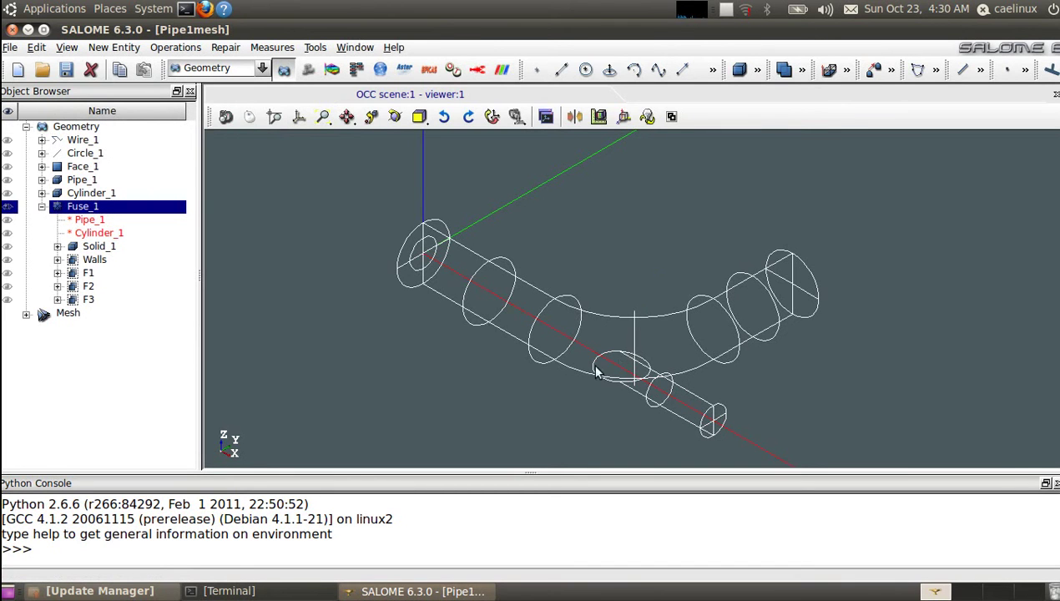
Set the display mode of Fuse_1 to Shading and inspect the pipe from another angle.
right_click(533, 370)
mouse_move(677, 142)
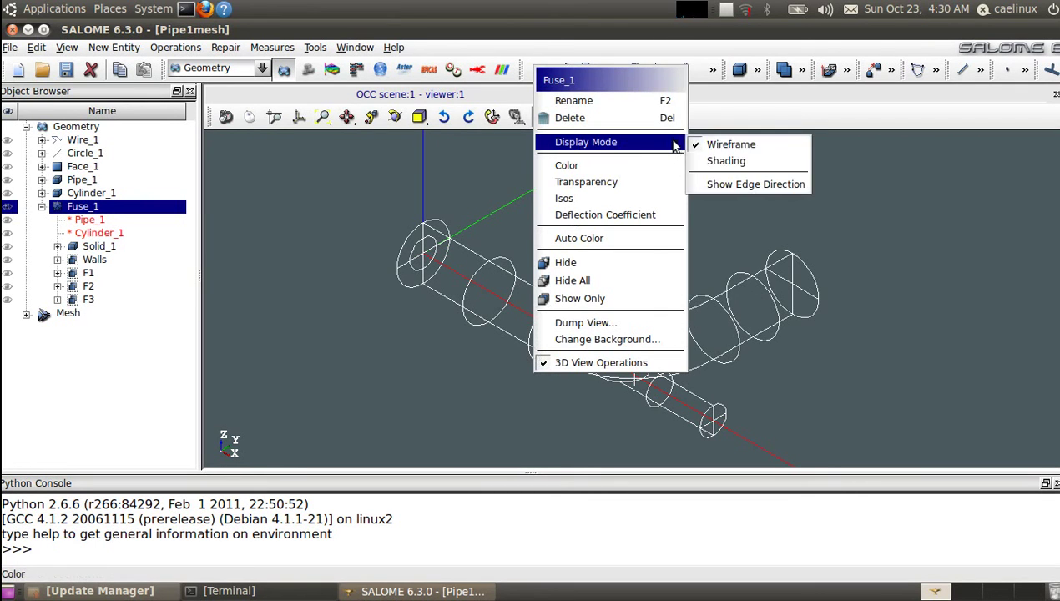
left_click(726, 160)
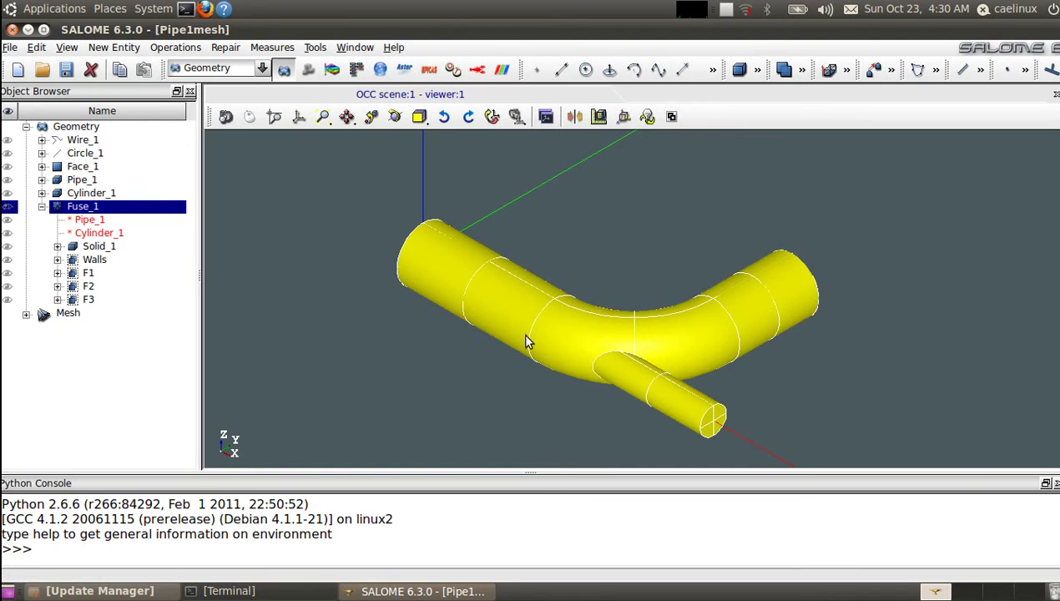
right_click_drag(593, 364, 797, 404, "ctrl")
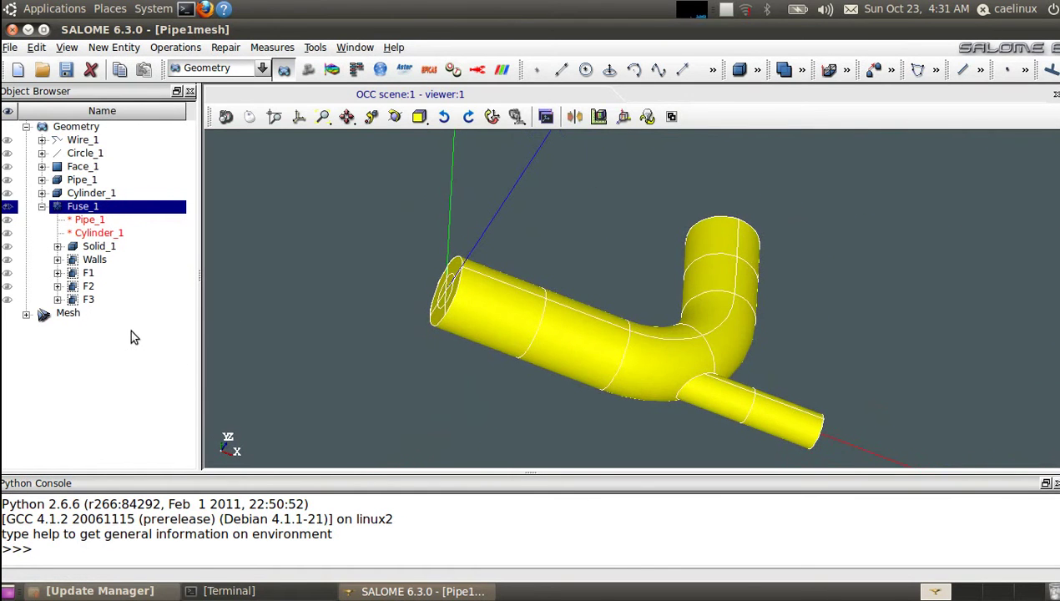
Show the Walls and F1 face groups of Fuse_1 in the viewer.
left_click(93, 260)
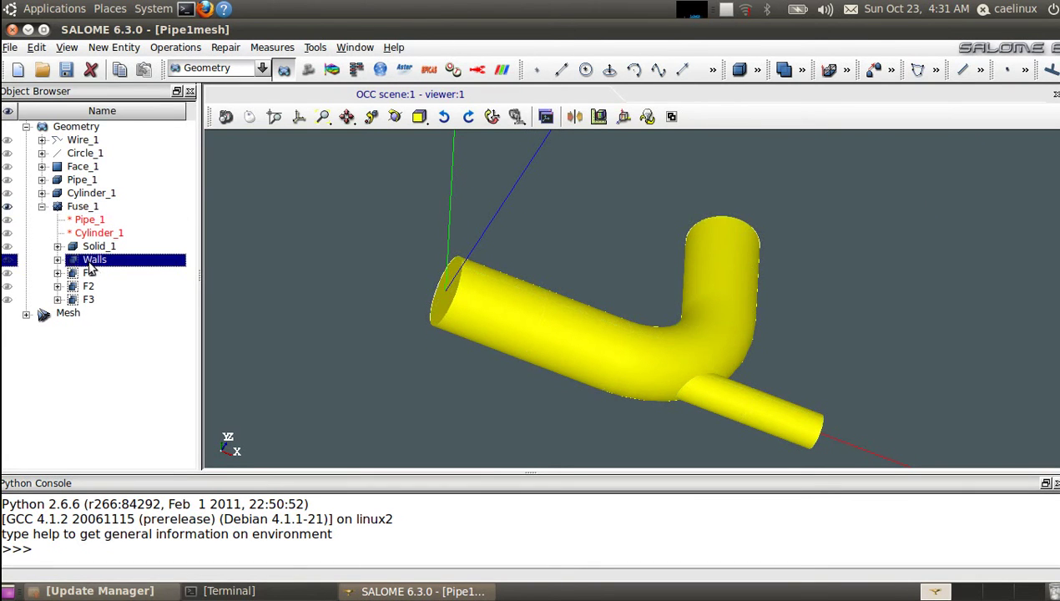
right_click(90, 264)
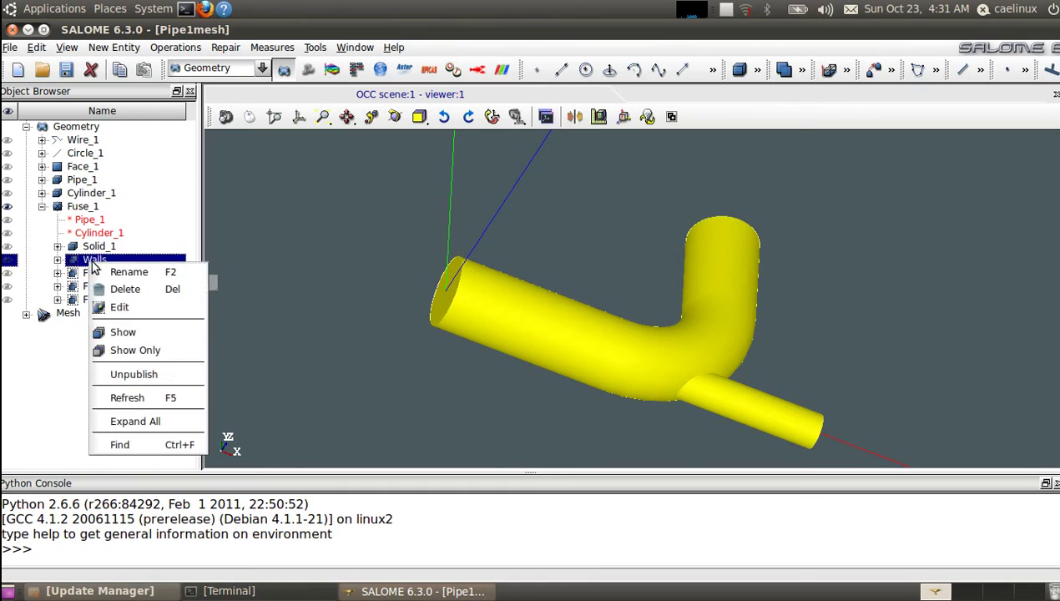
left_click(152, 345)
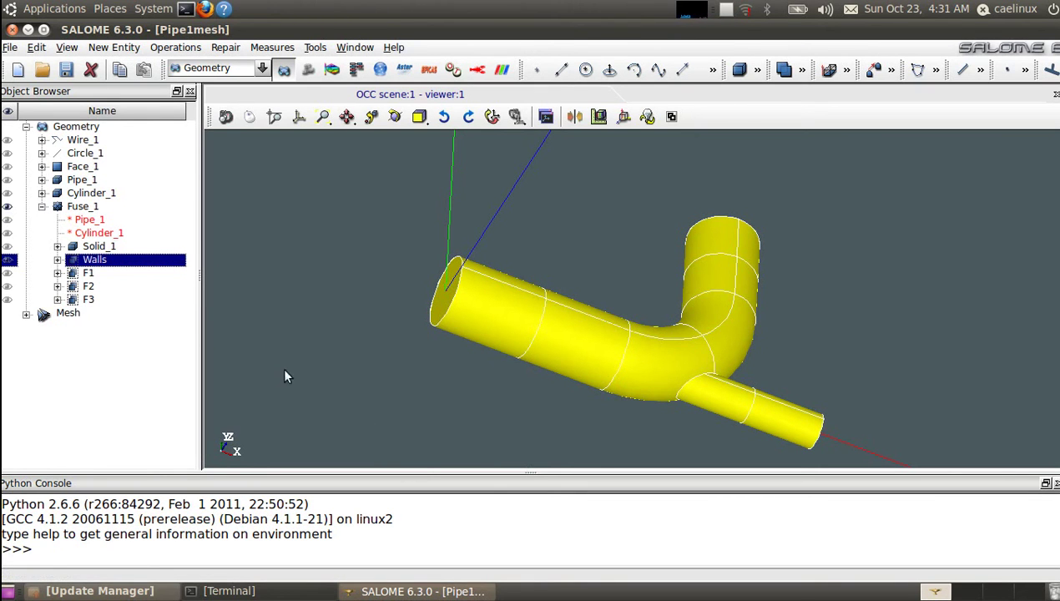
right_click(88, 273)
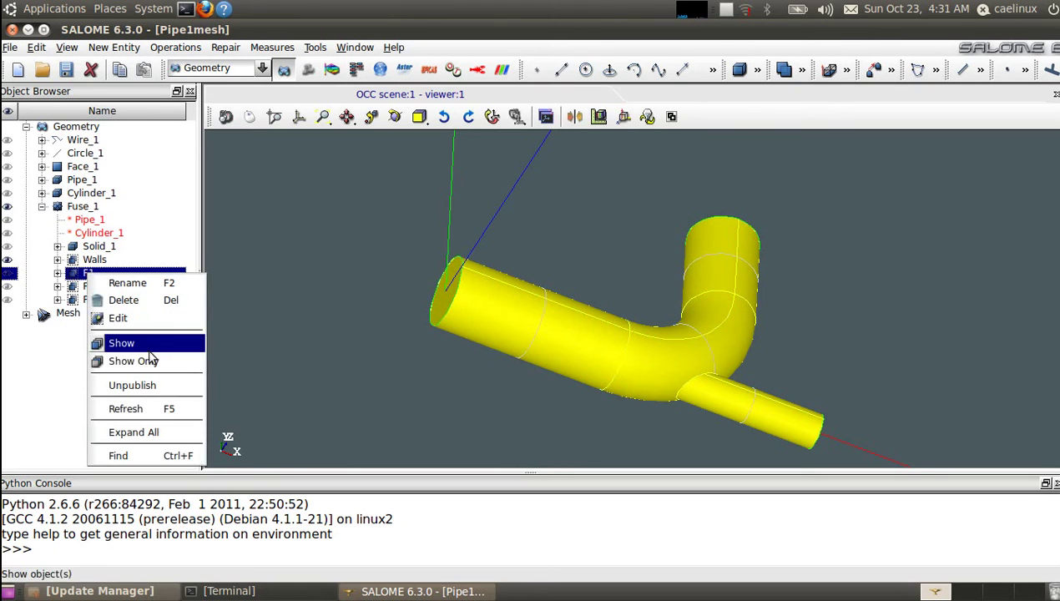
left_click(143, 342)
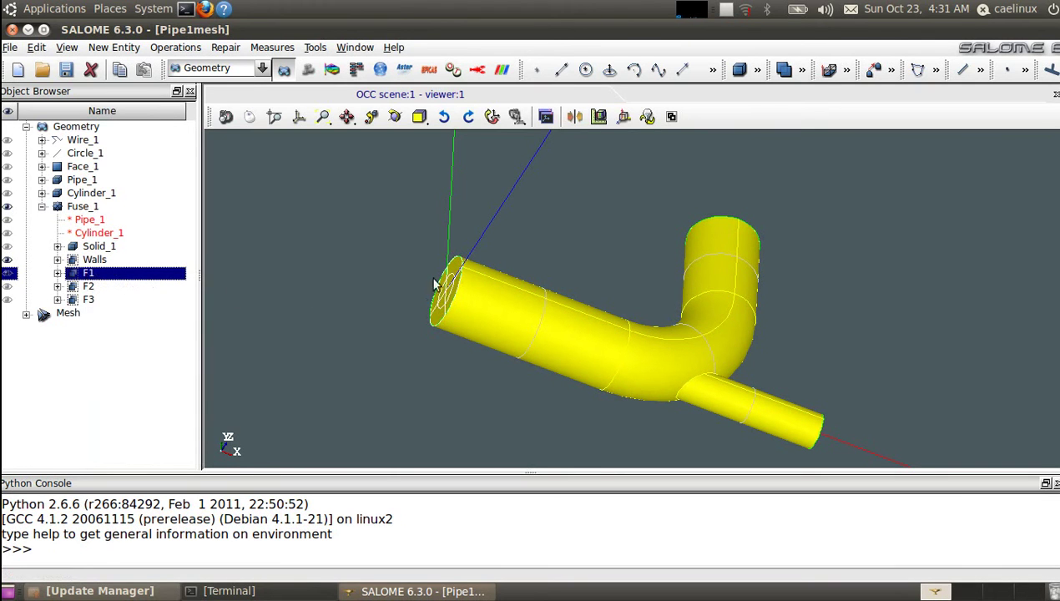
Show the F2 and F3 face groups together and view the pipe's open ends where they lie.
left_click(86, 287)
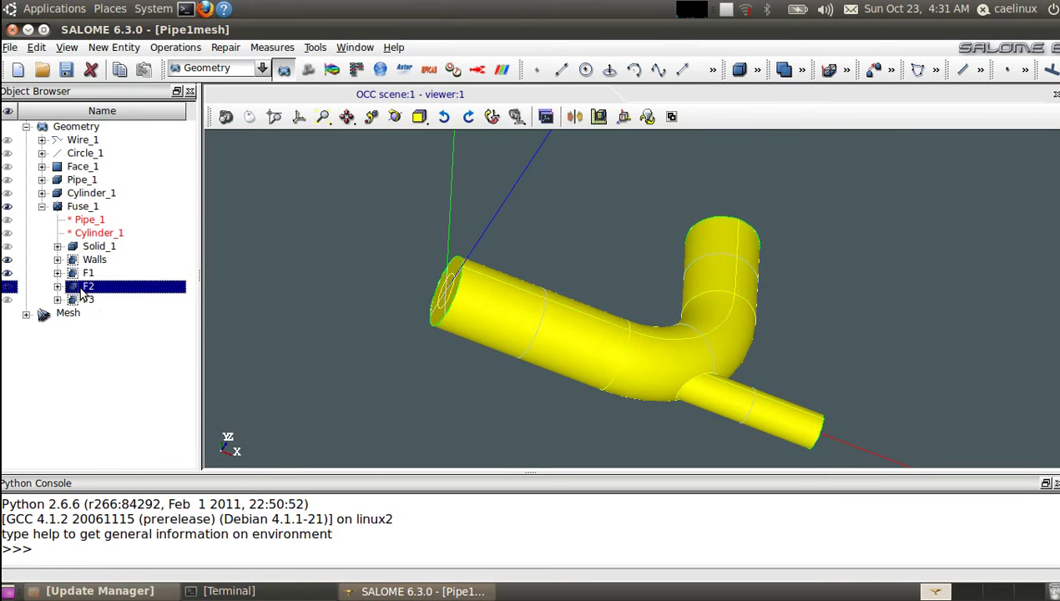
left_click(88, 302, "shift")
right_click(87, 300)
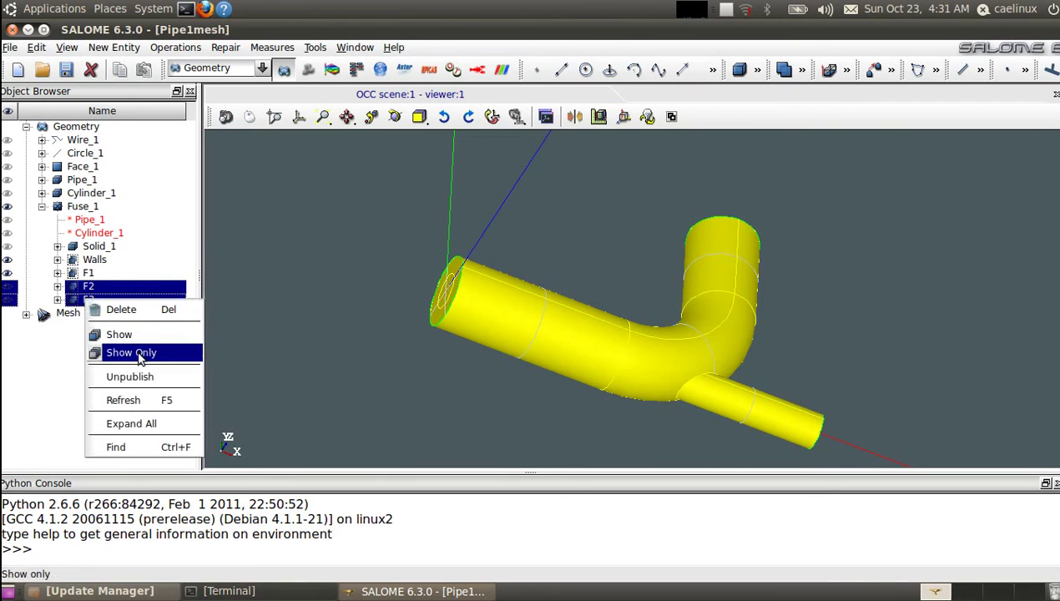
left_click(131, 342)
right_click_drag(855, 373, 232, 368, "ctrl")
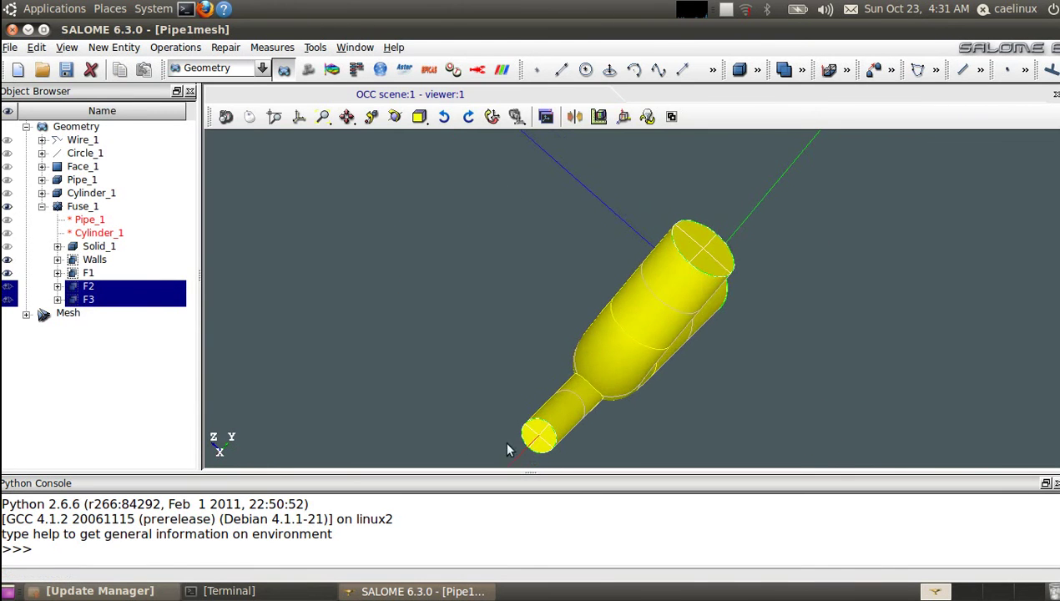
Switch to the Mesh module and expand Mesh_1 in the object tree, with the Geometry branch collapsed.
right_click_drag(428, 360, 884, 344, "ctrl")
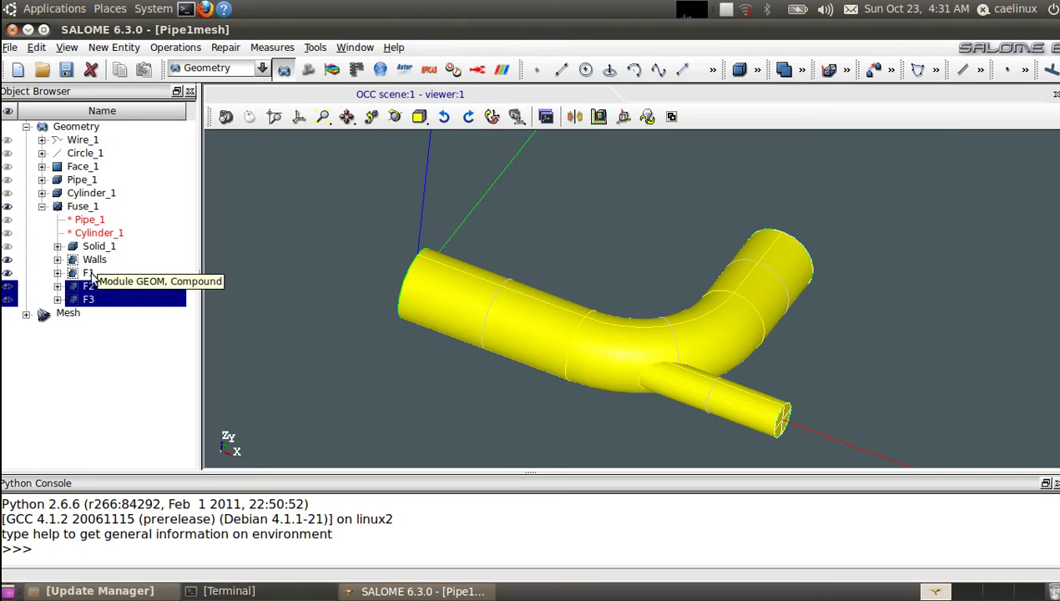
left_click(199, 71)
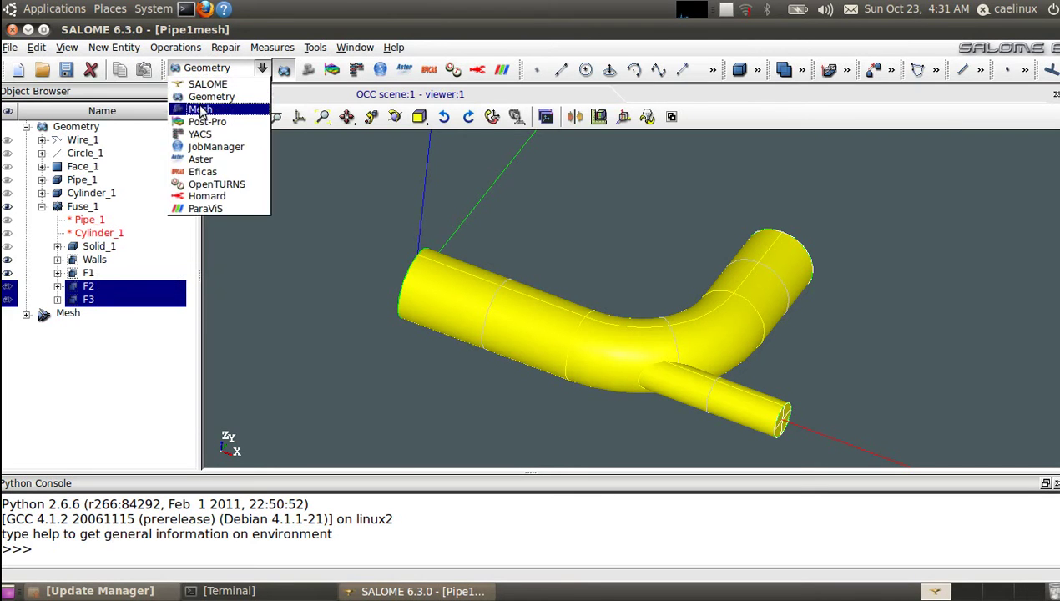
left_click(198, 106)
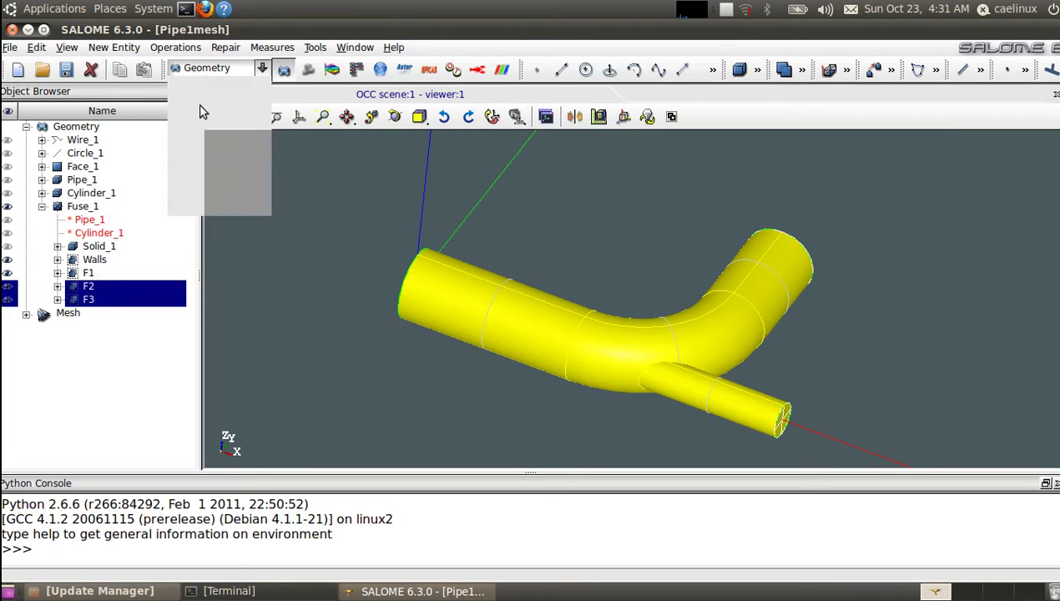
left_click(26, 315)
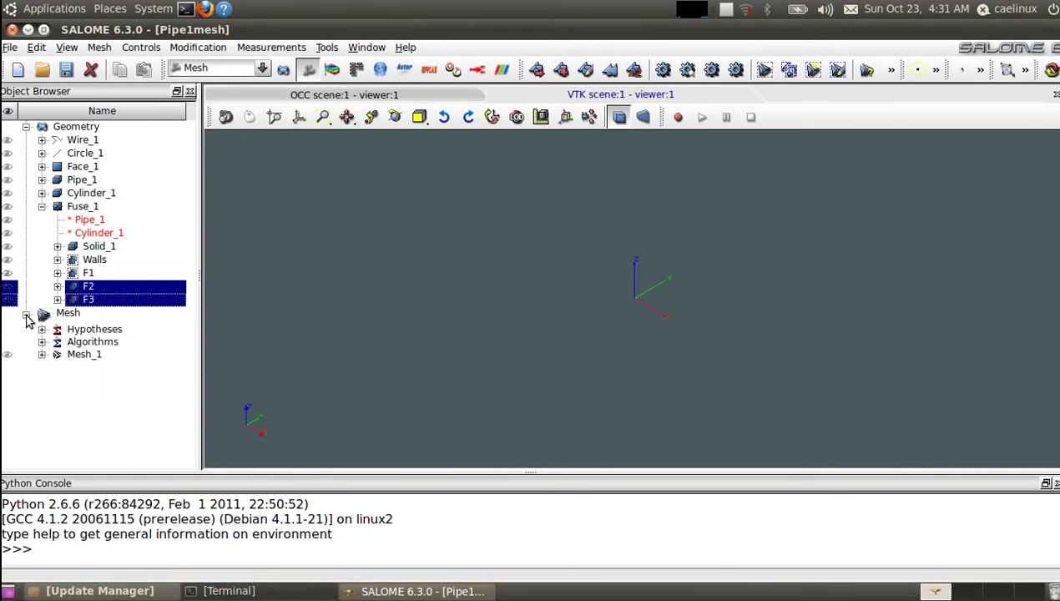
left_click(42, 354)
left_click(26, 126)
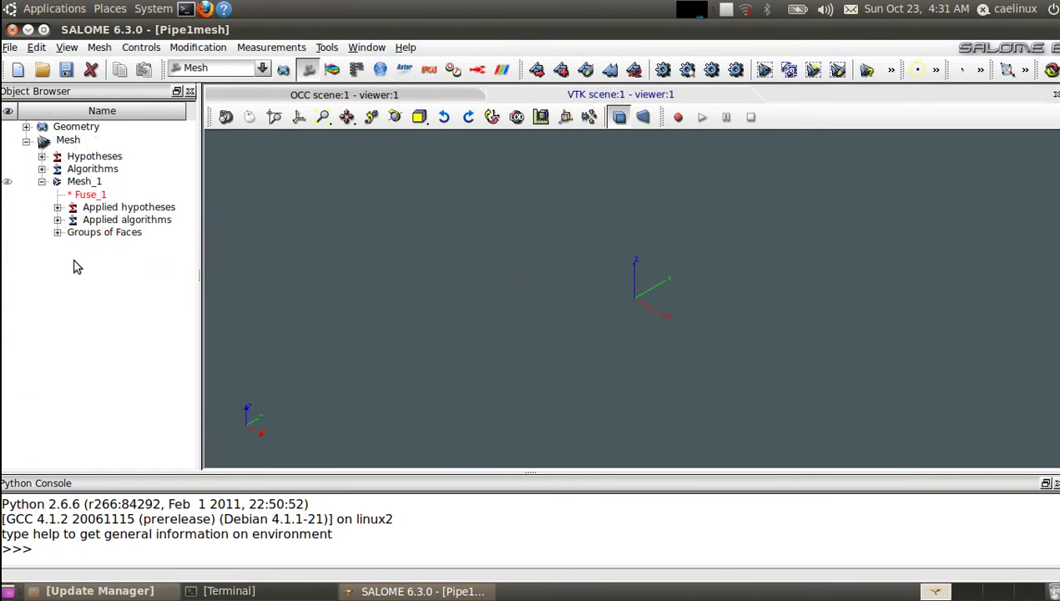
Show Mesh_1 in the VTK viewer and view its surface mesh up close.
left_click(78, 183)
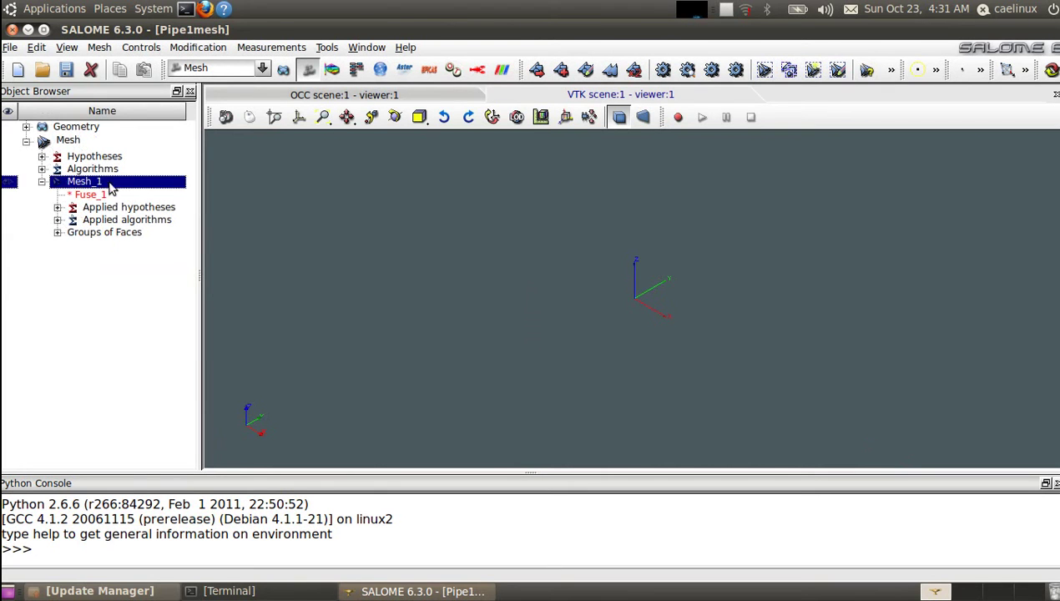
right_click(70, 183)
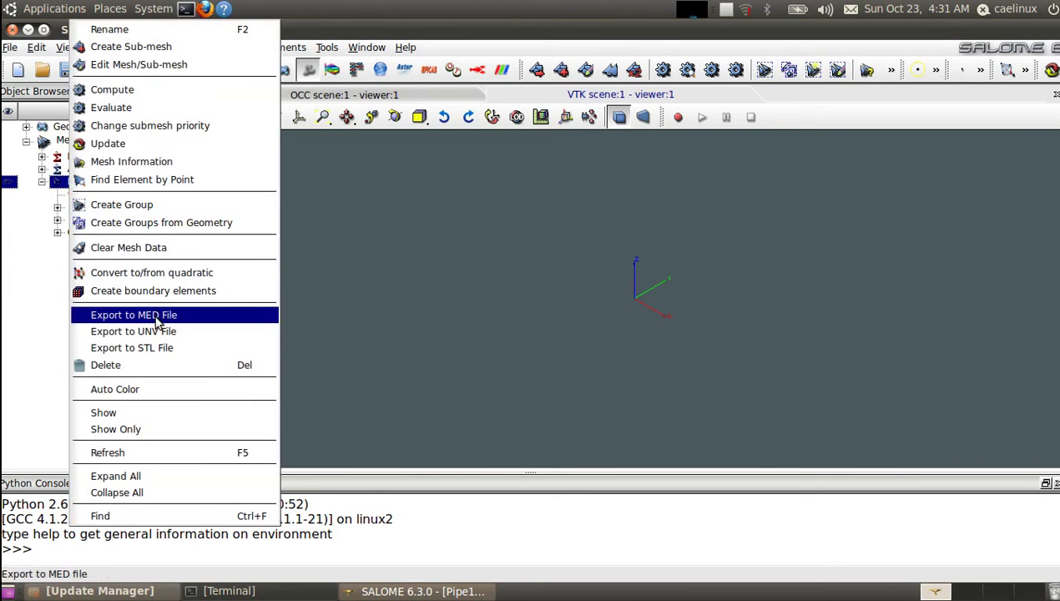
left_click(147, 414)
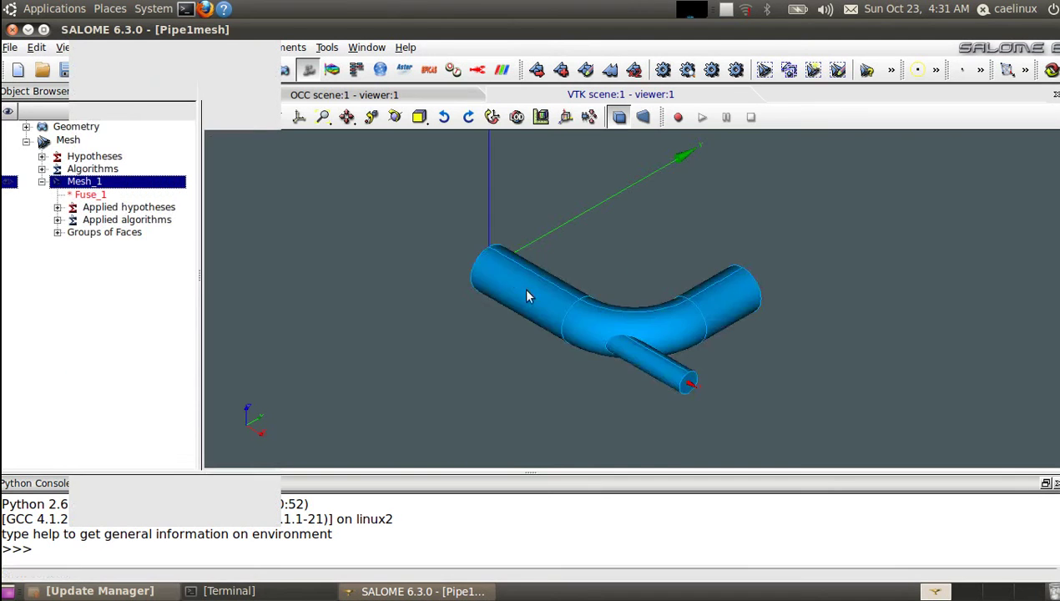
scroll(619, 354, "up", 1)
scroll(619, 354, "up", 1)
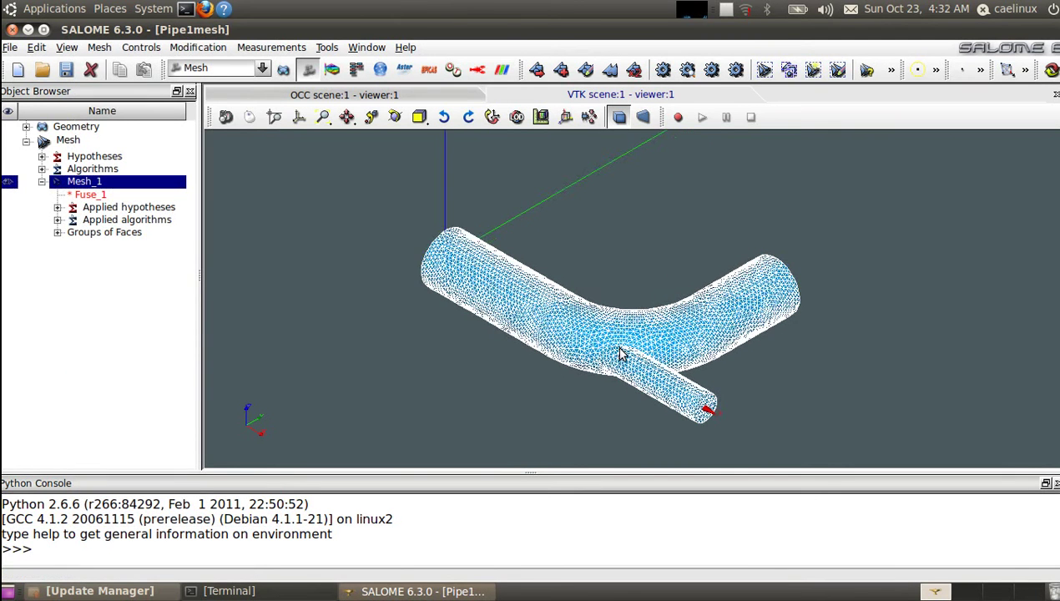
Check the node and element counts of Mesh_1 in its Mesh Information, and close the report.
right_click(72, 181)
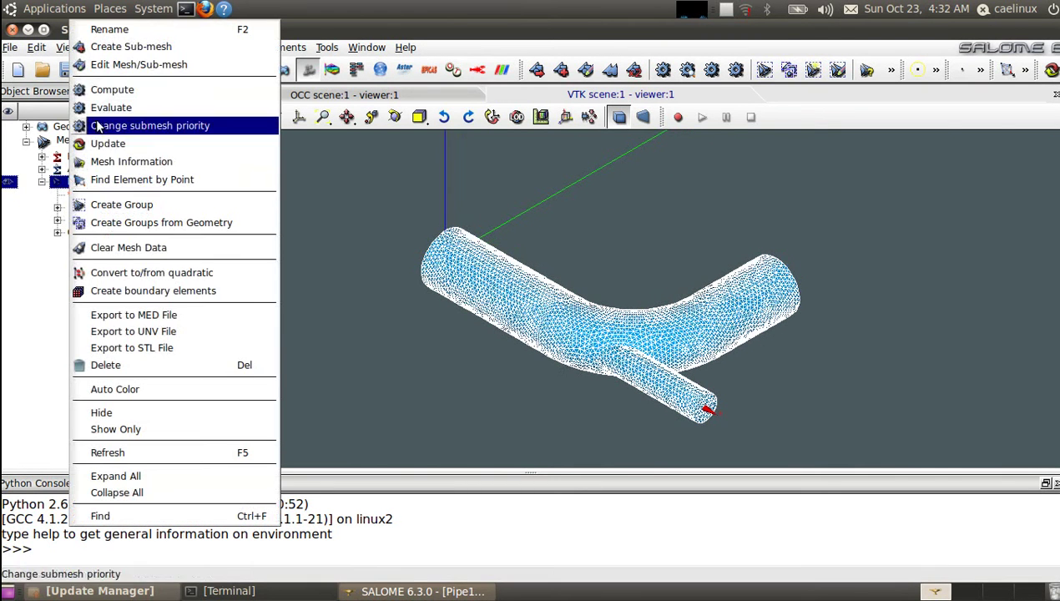
left_click(131, 162)
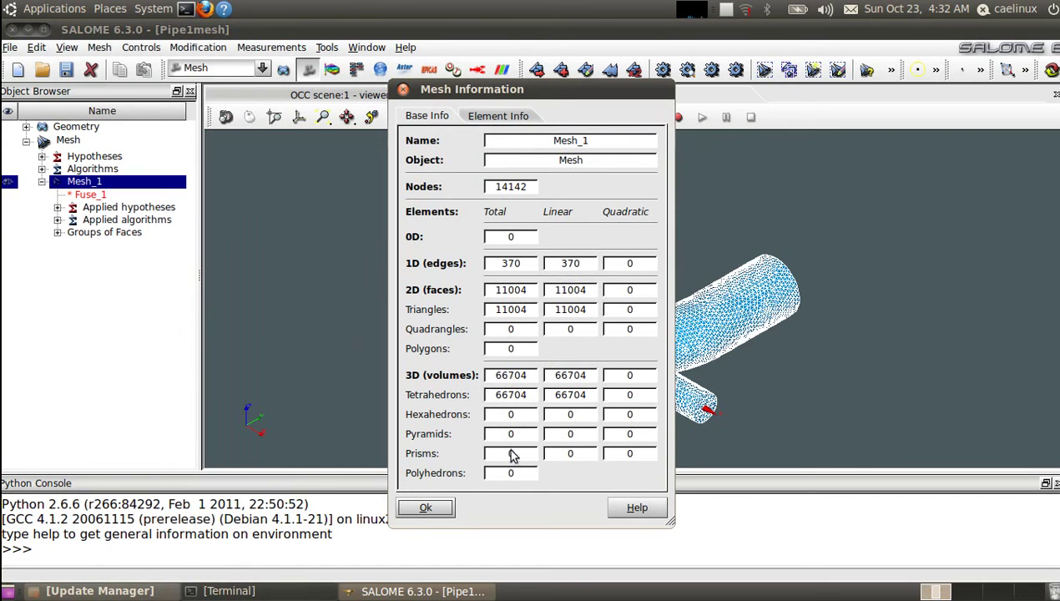
left_click(435, 511)
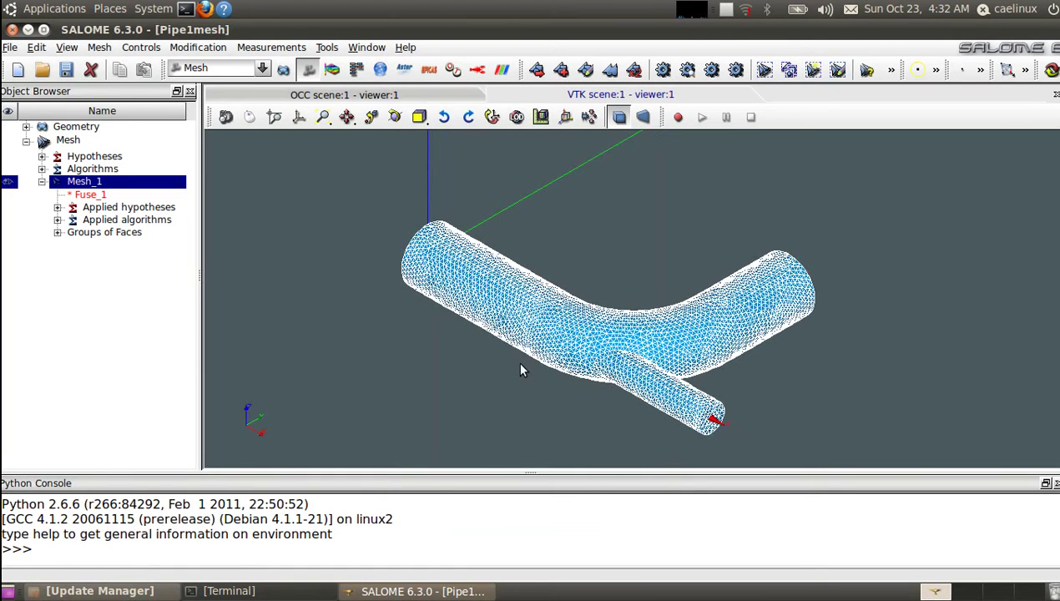
Expand the Groups of Faces of Mesh_1 and toggle the display of the Walls and F1 groups on and off.
right_click_drag(557, 390, 918, 355, "ctrl")
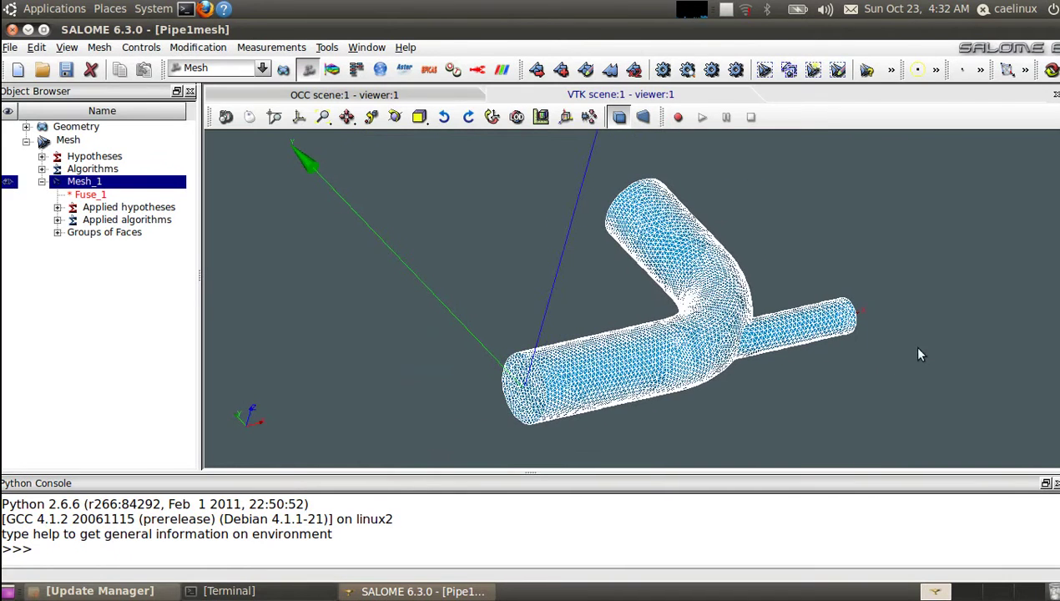
left_click(56, 232)
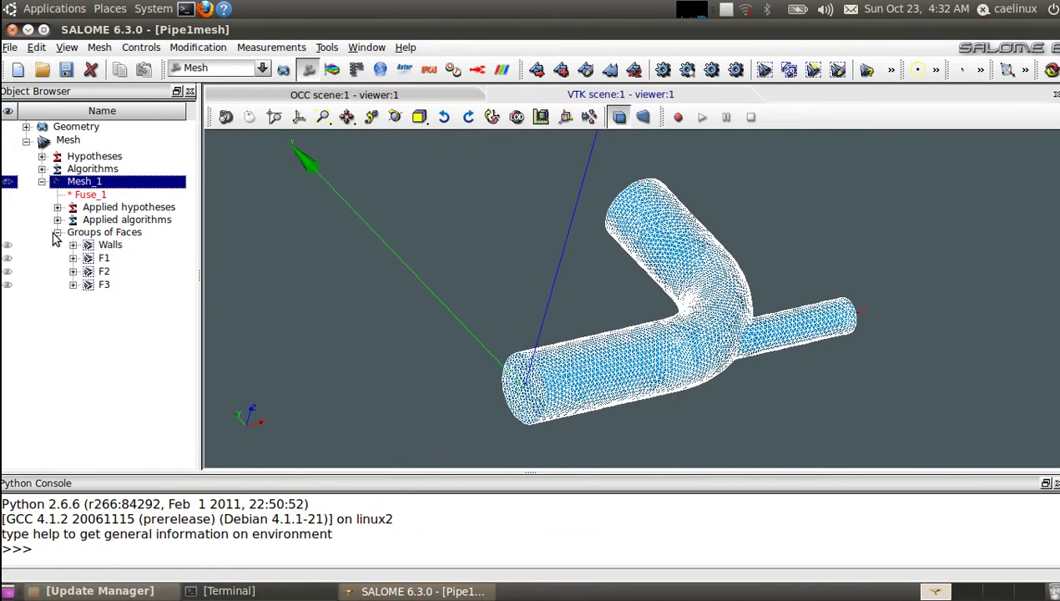
left_click(107, 249)
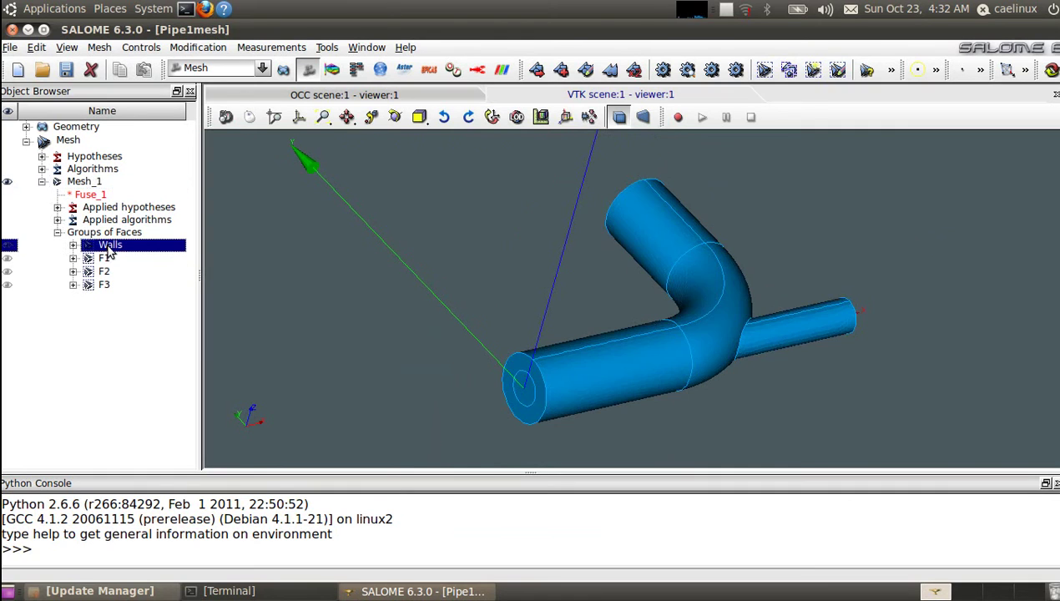
left_click(9, 246)
left_click(9, 246)
left_click(6, 259)
left_click(7, 259)
Show the F2 and F3 mesh groups and highlight each in turn to locate it on the pipe's open ends.
left_click(7, 271)
left_click(7, 285)
middle_click_drag(794, 378, 238, 401)
left_click(7, 285)
left_click(7, 286)
left_click(99, 272)
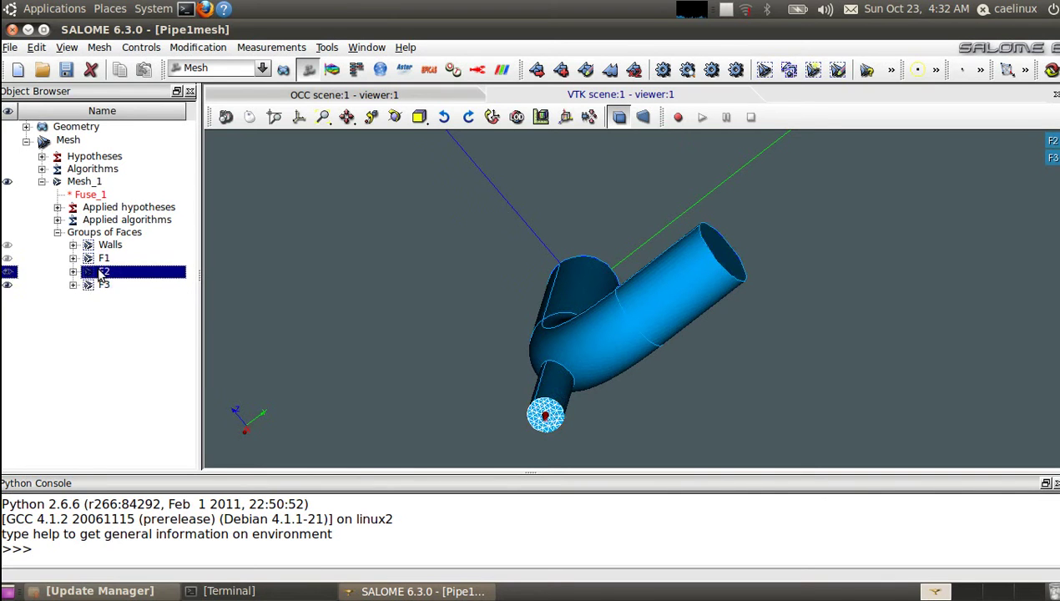
left_click(105, 287)
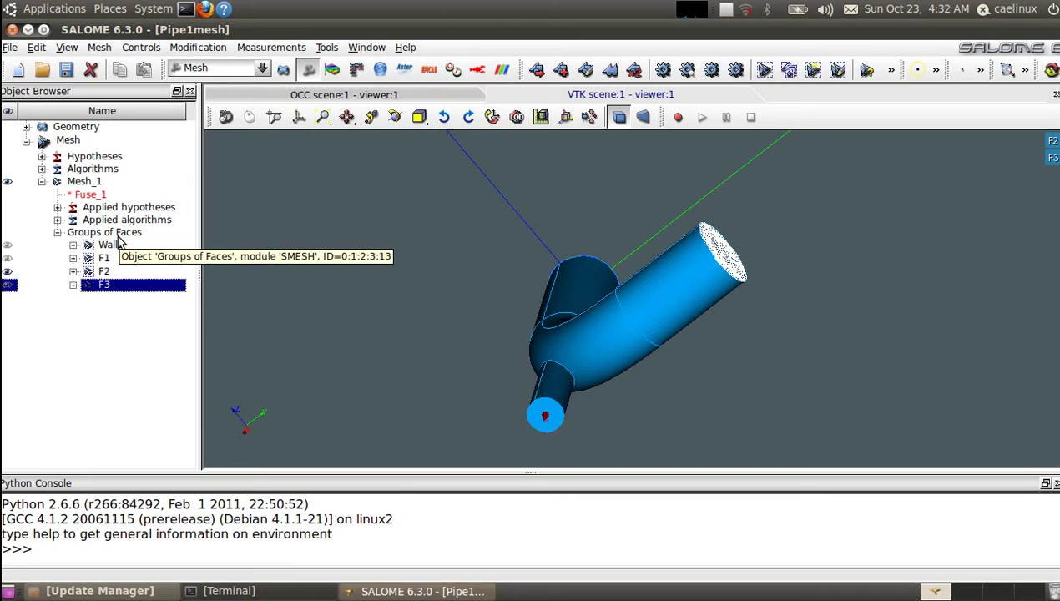
left_click(340, 254)
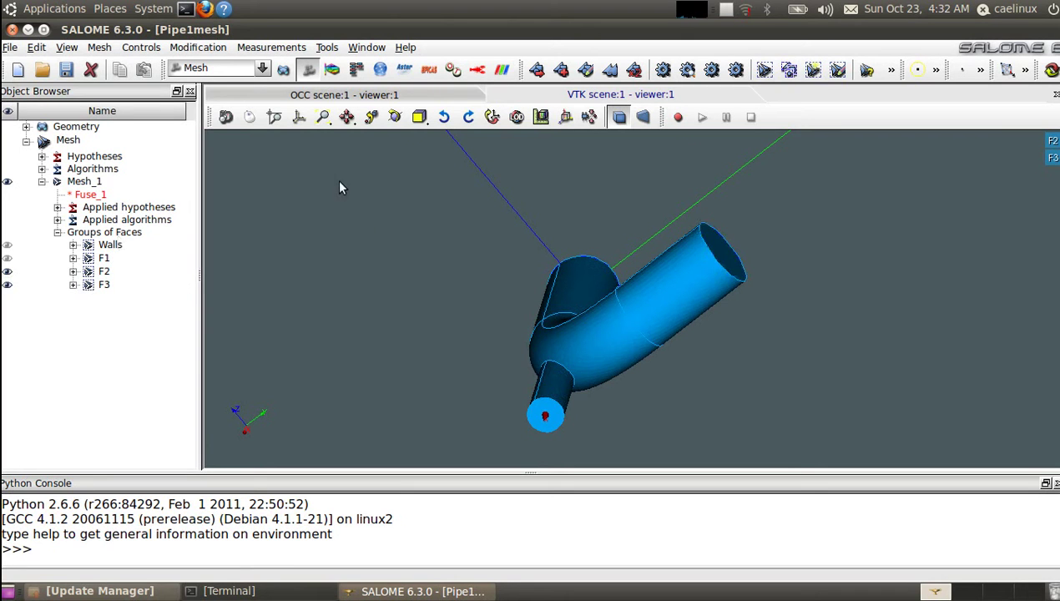
Start exporting Mesh_1 to a MED file and create and enter a CFD-Saturne folder in the home directory as its destination.
right_click(77, 183)
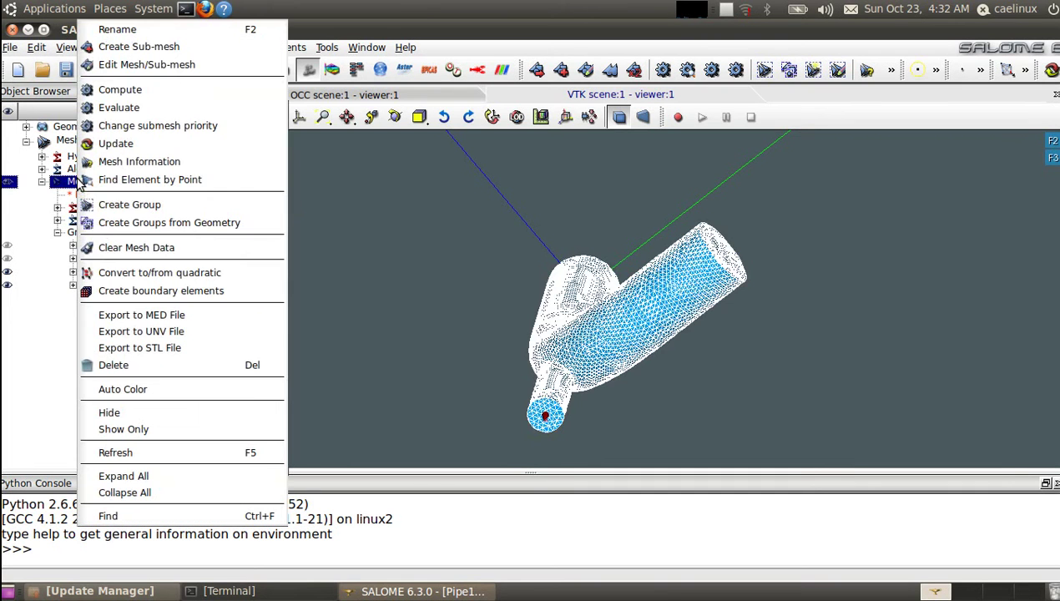
left_click(155, 323)
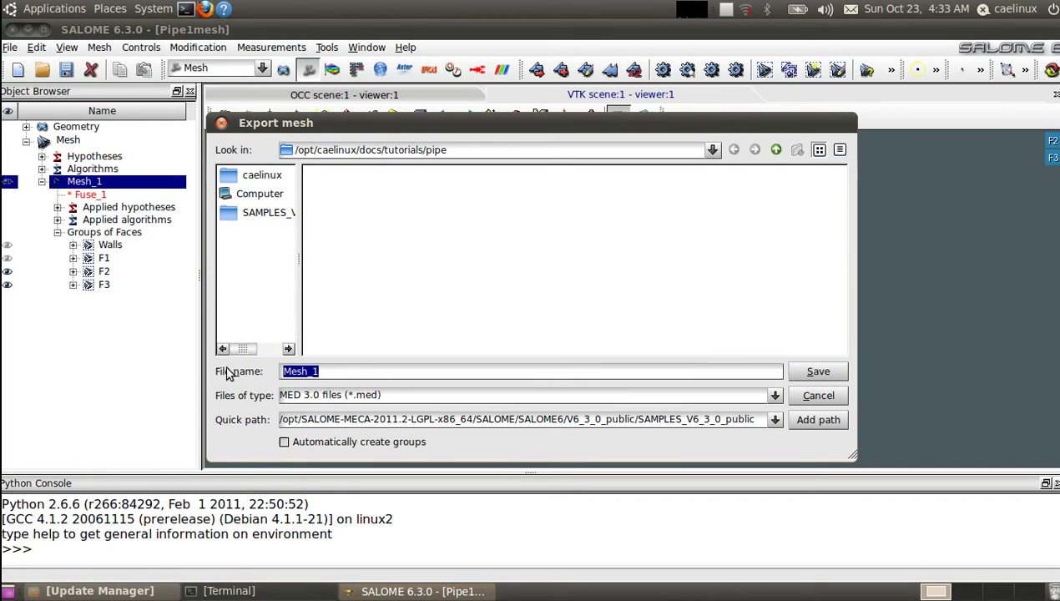
key("BackSpace")
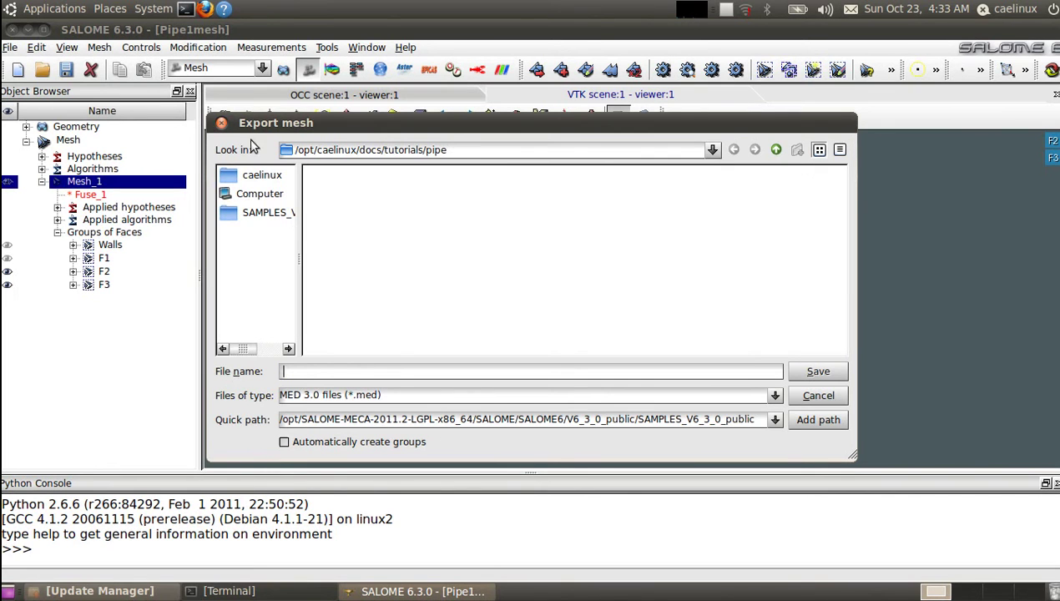
left_click(279, 177)
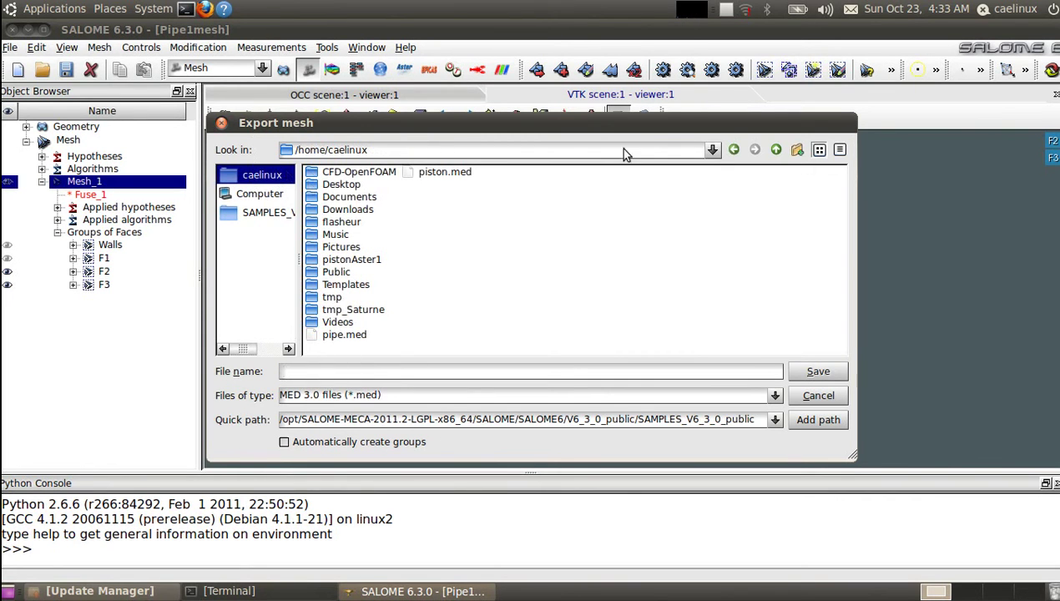
left_click(797, 149)
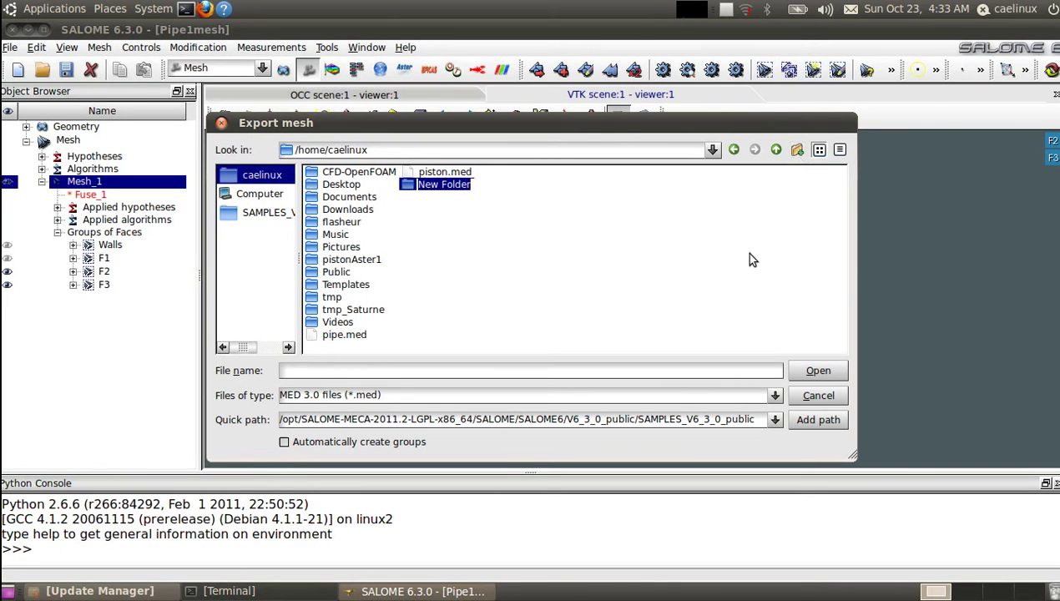
type("CFD-")
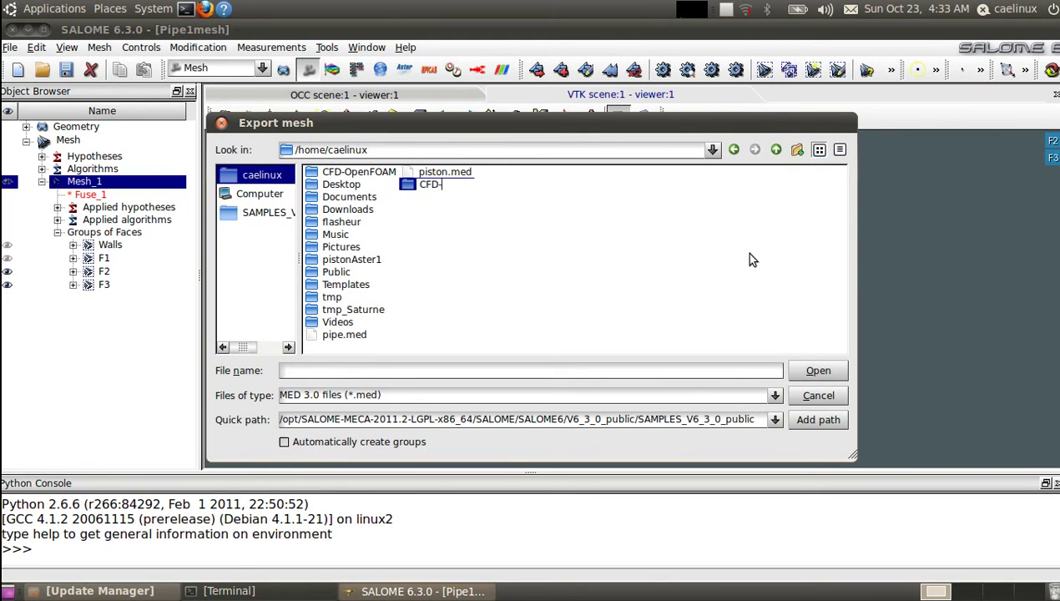
type("Saturne")
key("Return")
key("Return")
Save the exported mesh as pipe.med in the CFD-Saturne folder.
left_click(396, 372)
type("pipe")
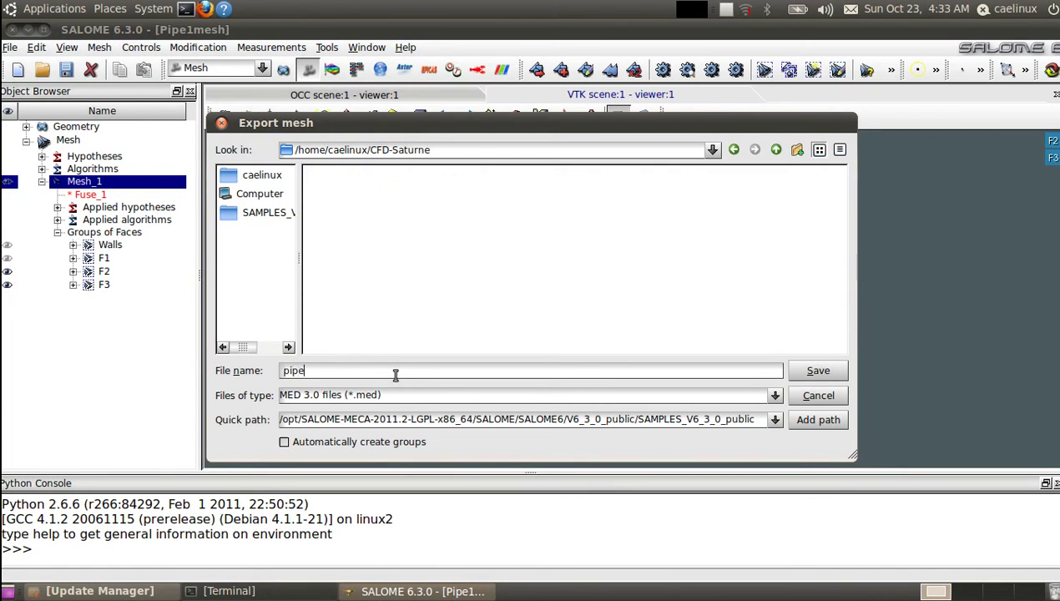
type(".med")
key("Return")
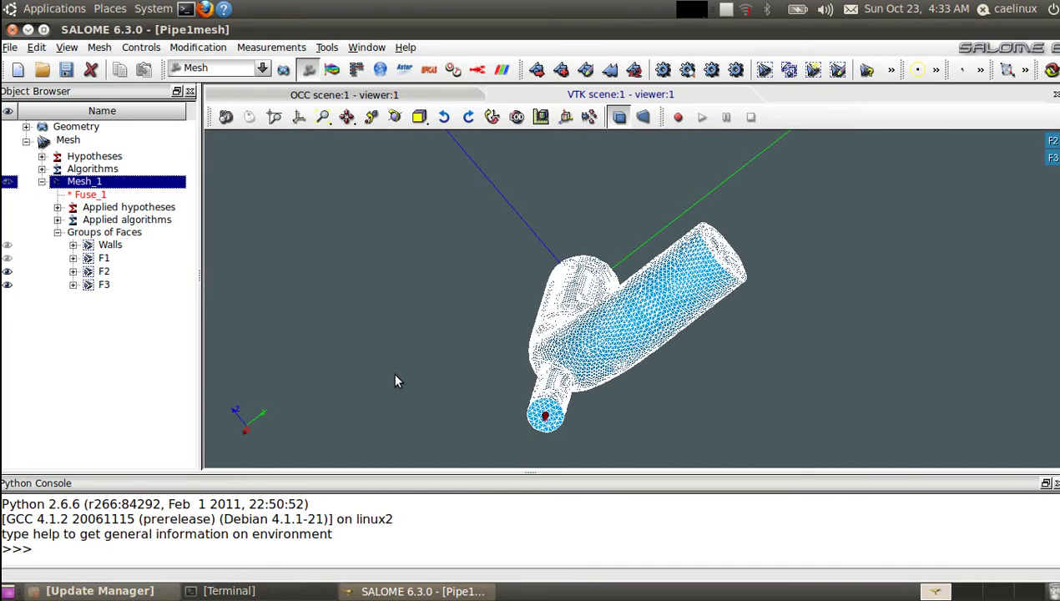
Minimize SALOME, launch the Code-Saturne Wizard from the CAELinux applications and move its window toward the middle of the desktop.
left_click(28, 29)
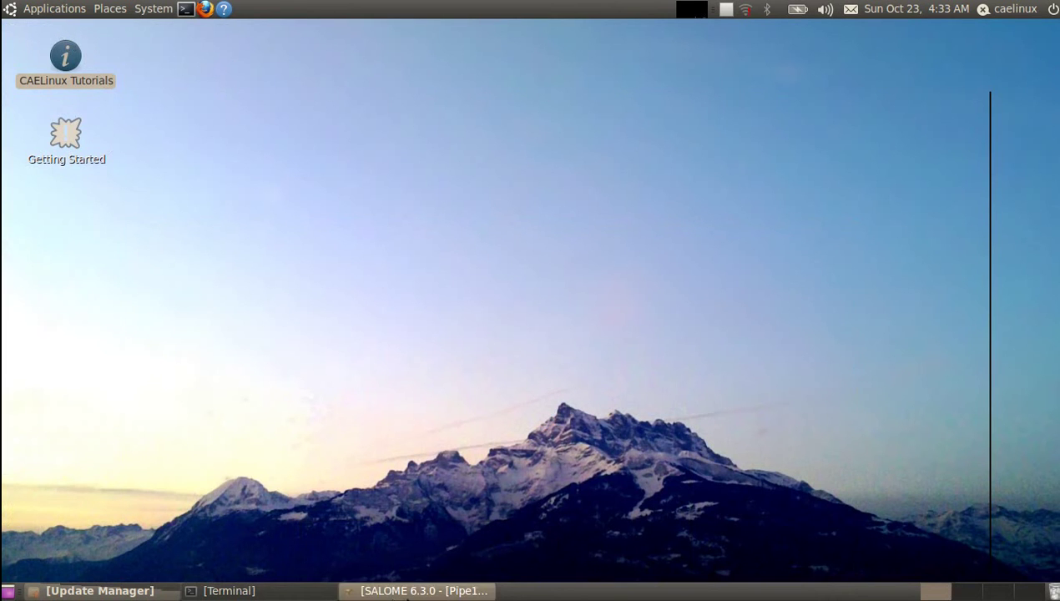
left_click(51, 10)
mouse_move(42, 55)
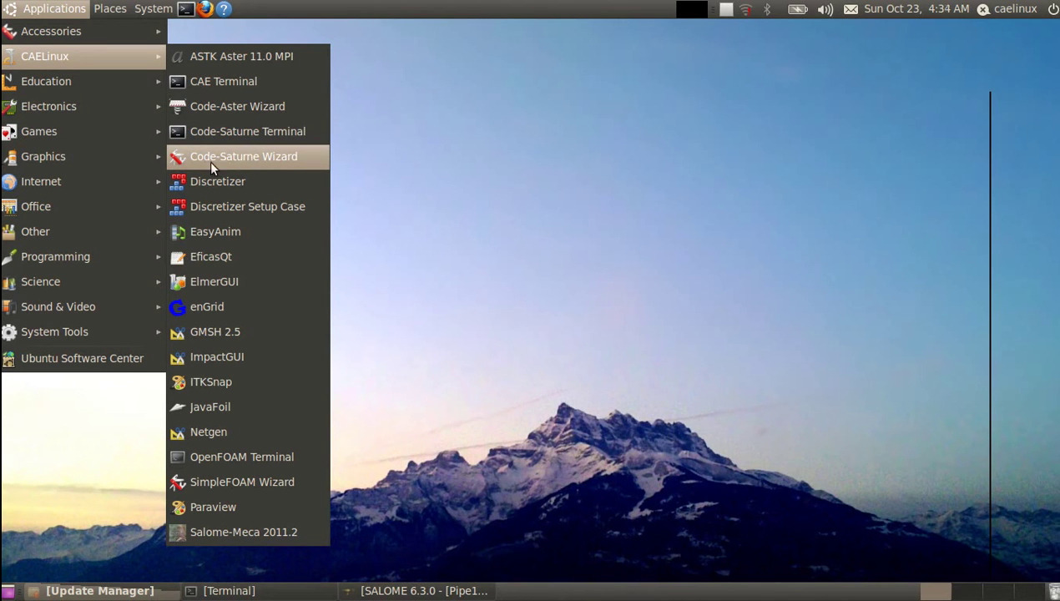
left_click(269, 158)
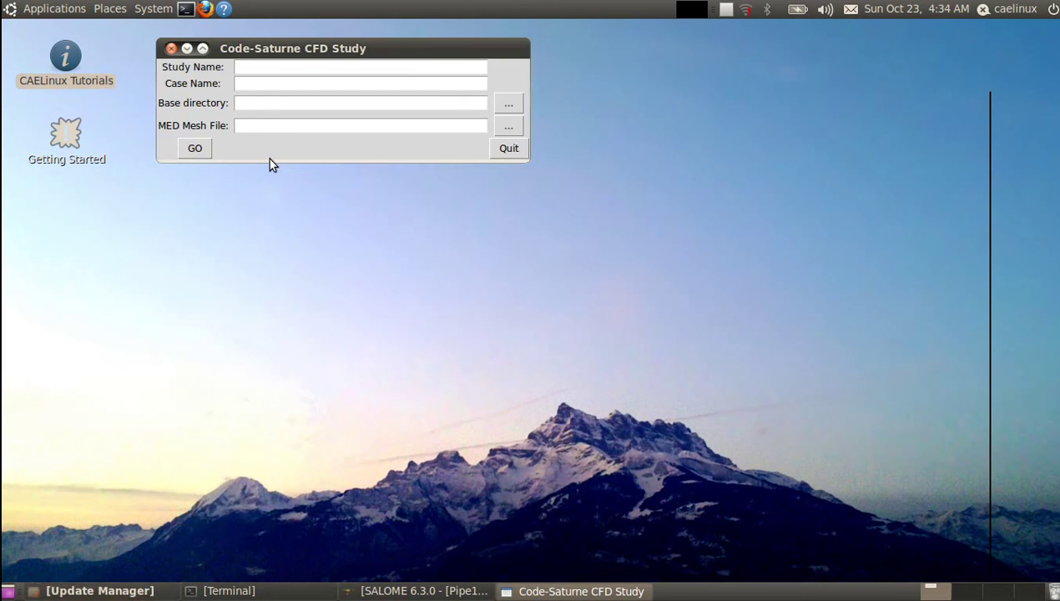
left_click_drag(279, 47, 368, 110)
Set the study name to Pipe and the case name to Case1 in the Code-Saturne CFD study.
left_click(369, 128)
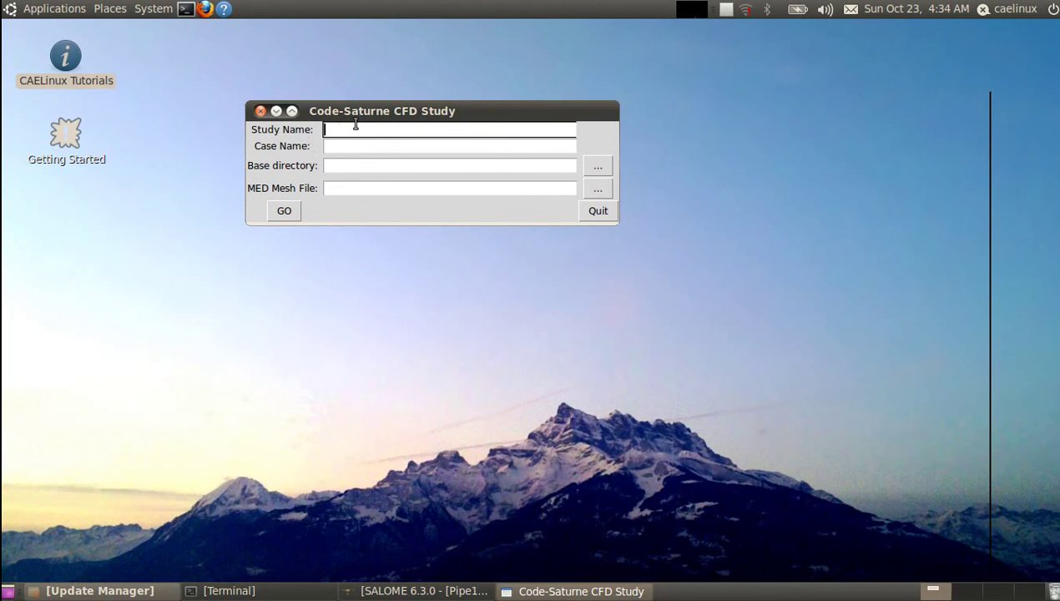
type("Pipe")
left_click(362, 146)
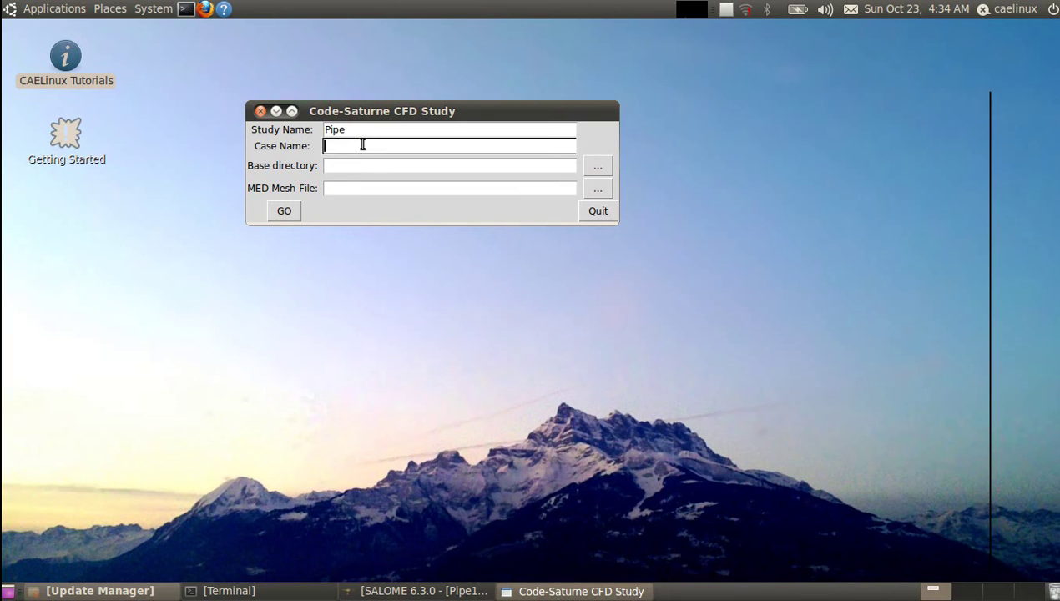
type("Case1")
Set the study's base directory to the CFD-Saturne folder in the home directory.
left_click(402, 167)
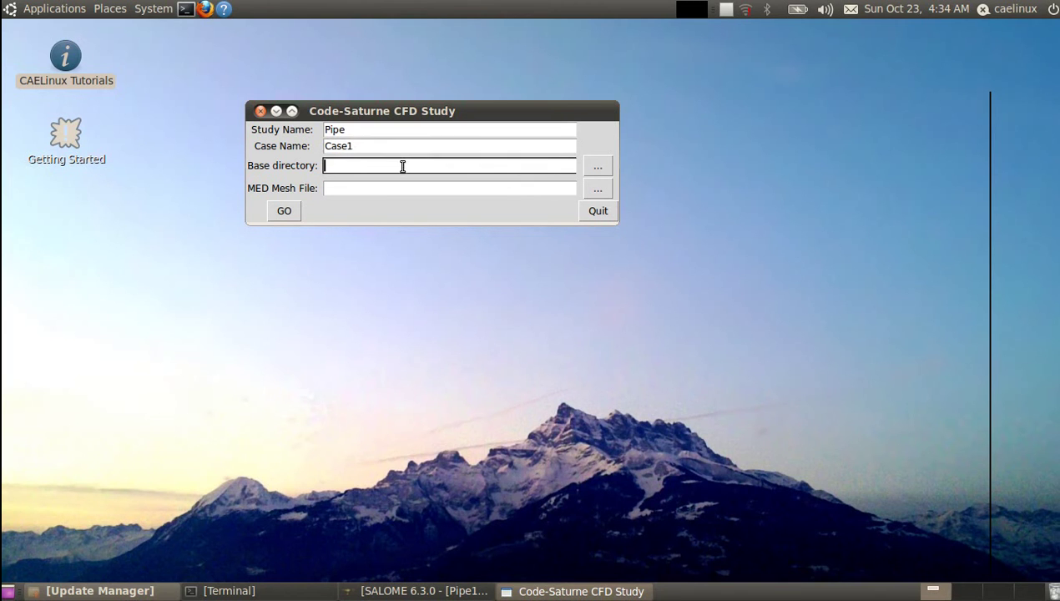
left_click(607, 169)
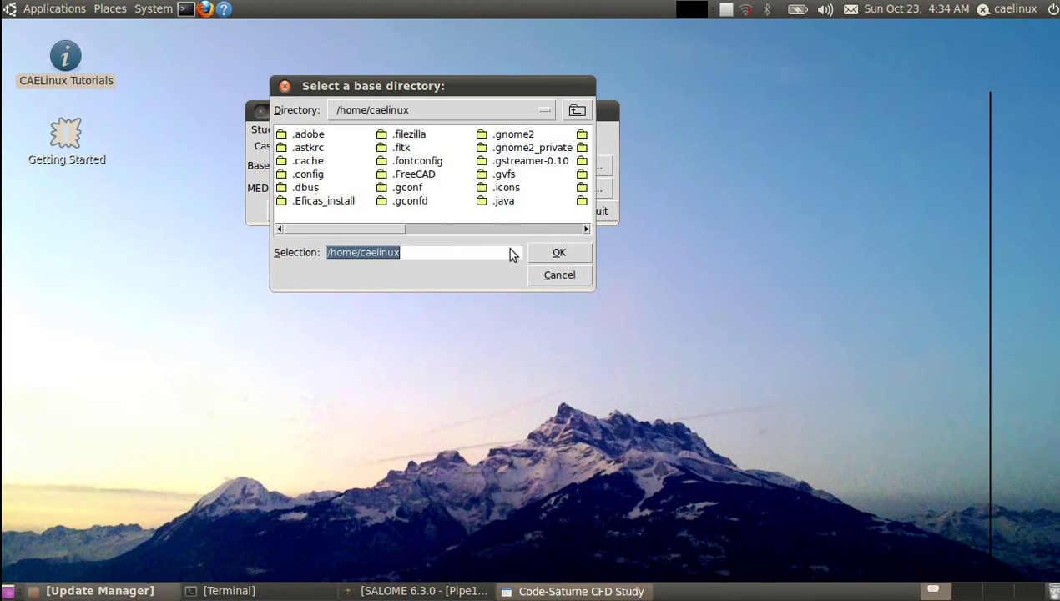
left_click_drag(341, 231, 447, 237)
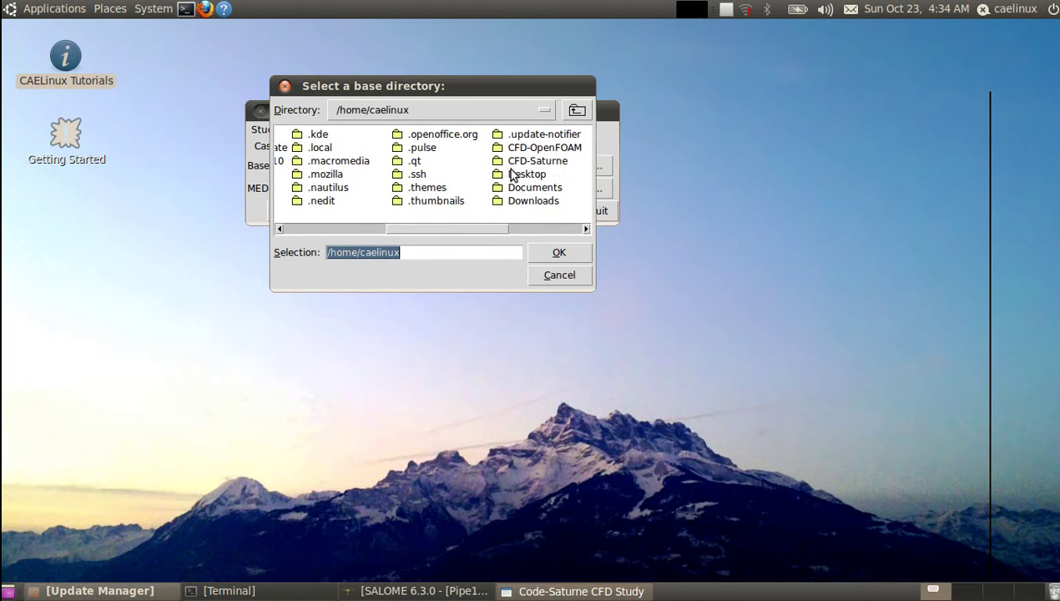
double_click(556, 161)
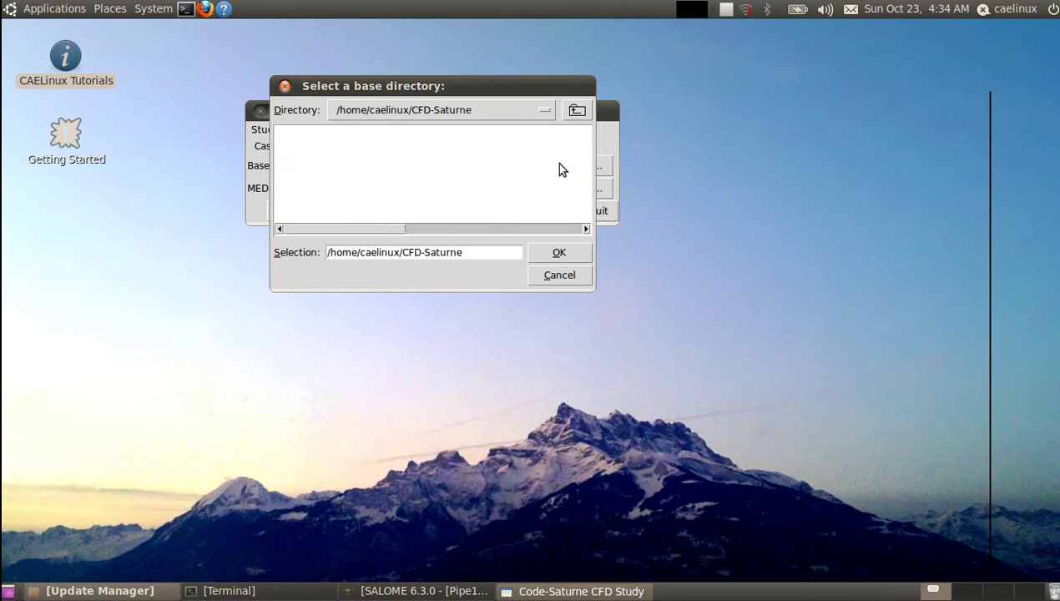
left_click(561, 253)
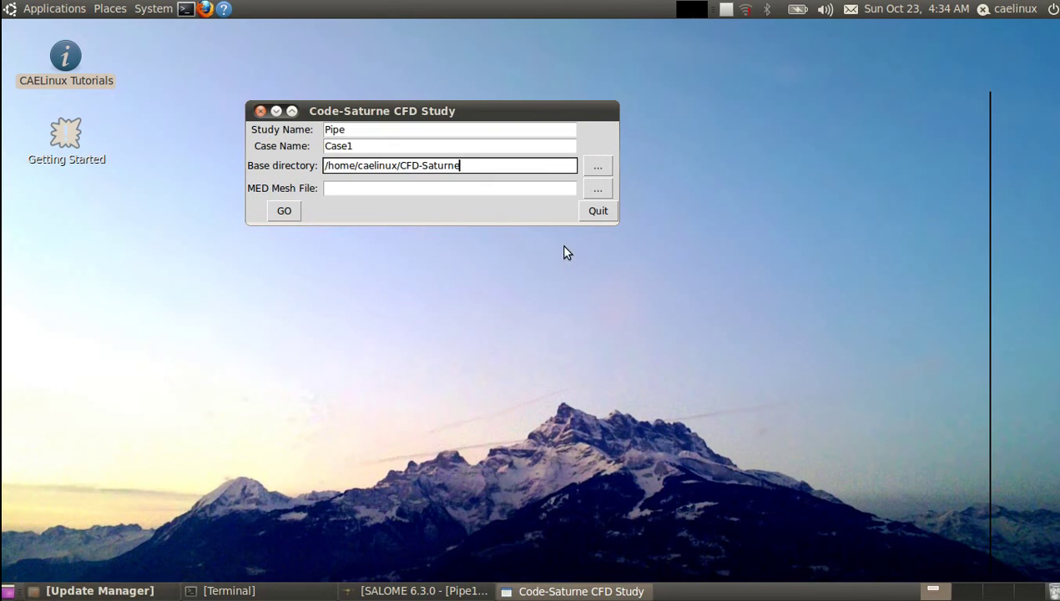
Choose pipe.med from the CFD-Saturne folder as the study's MED mesh file.
left_click(430, 189)
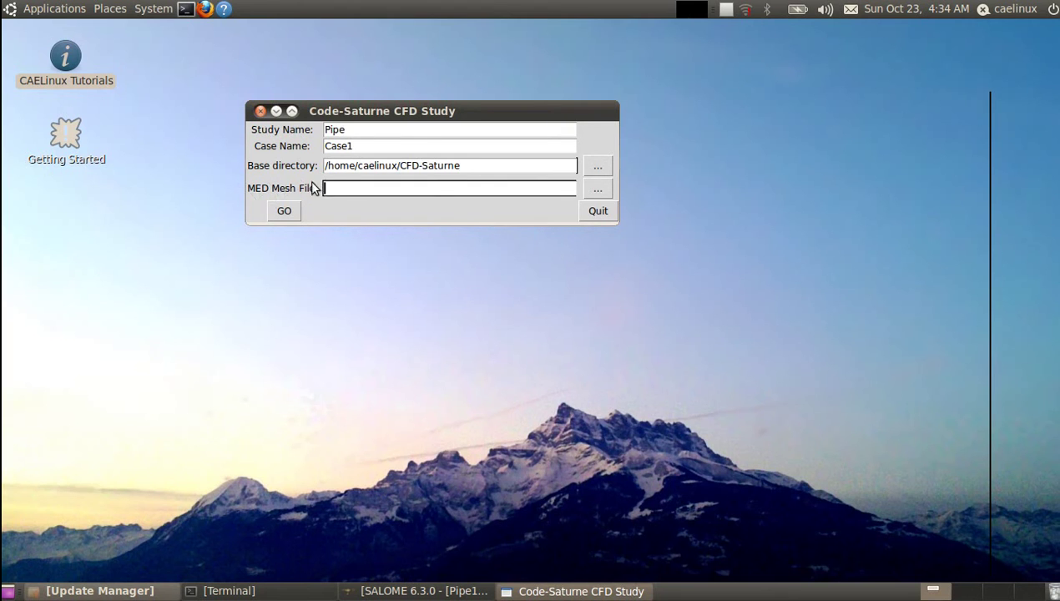
left_click(596, 191)
left_click(498, 229)
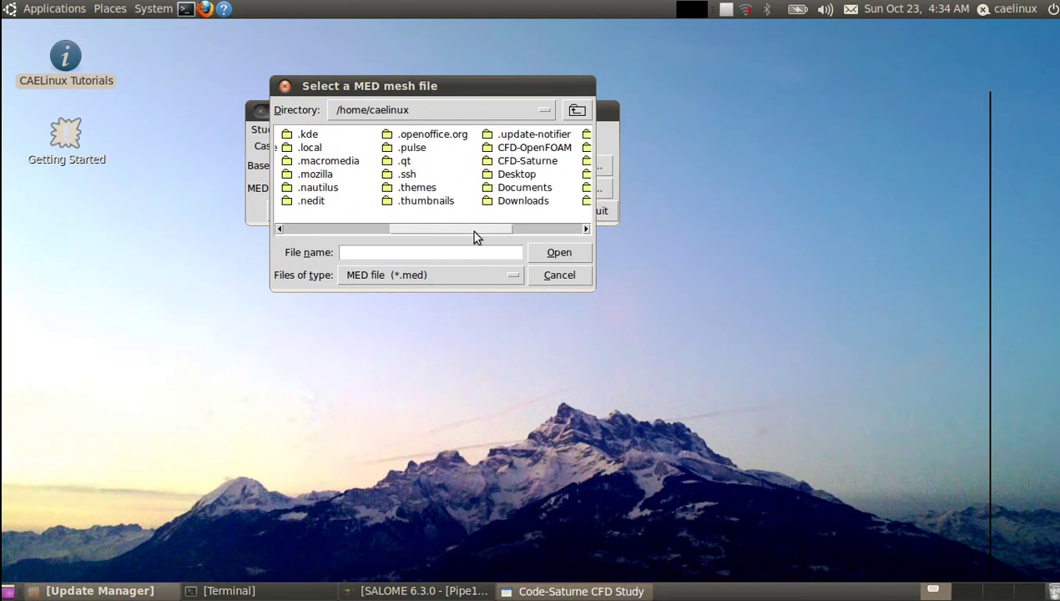
scroll(492, 204, "down", 2)
left_click(454, 162)
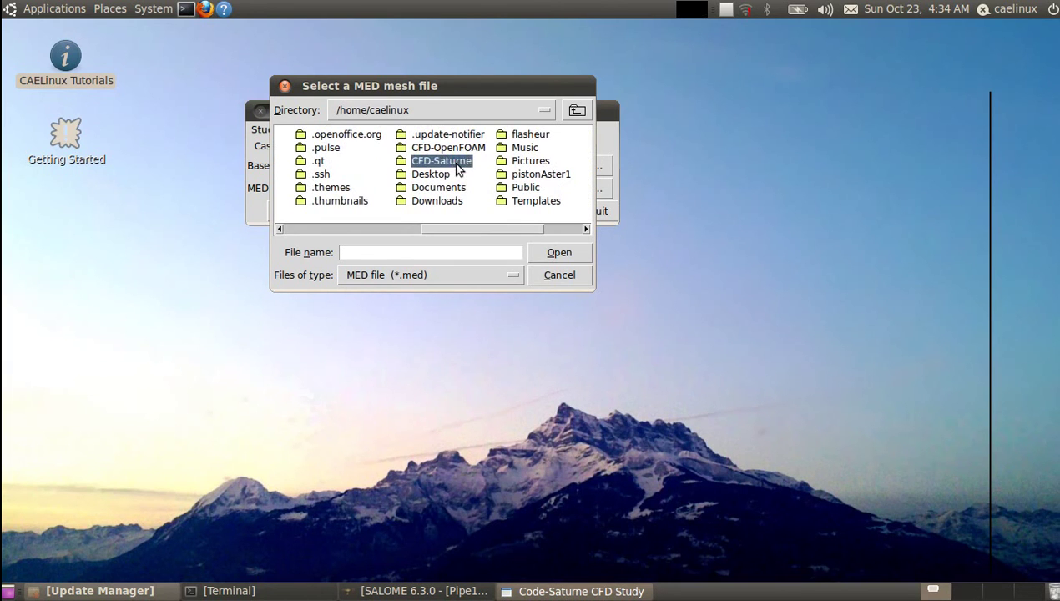
double_click(454, 162)
left_click(308, 134)
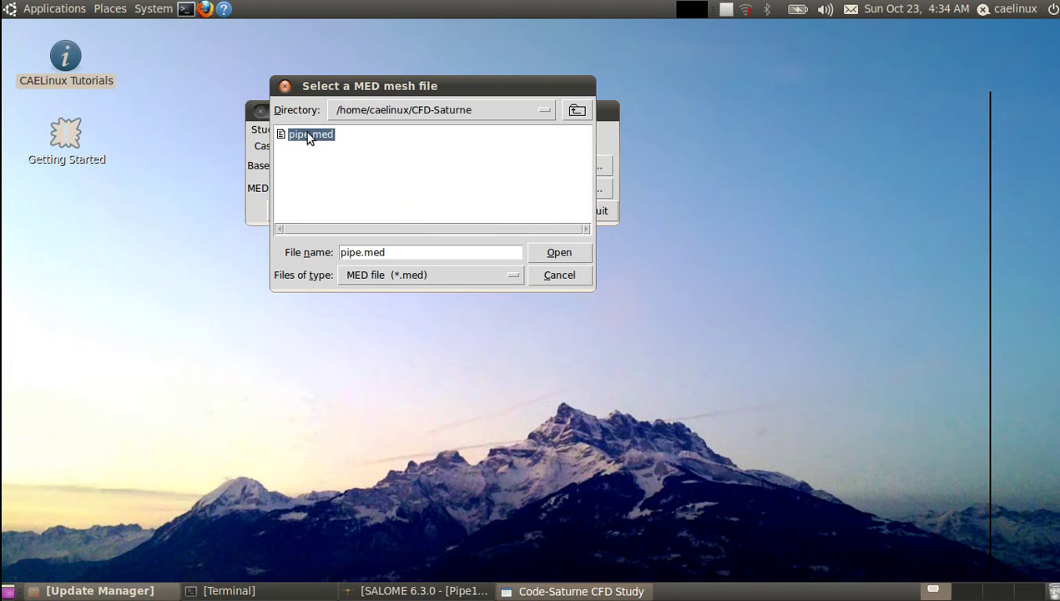
left_click(567, 253)
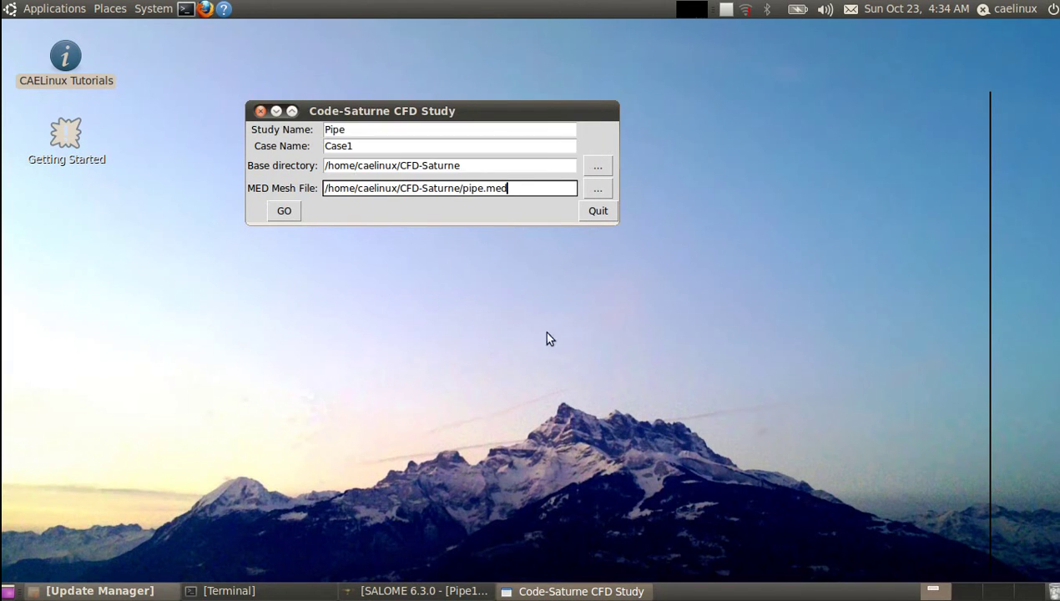
Generate the study and case, minimize the terminal and move the Code_Saturne GUI window toward the middle of the desktop.
left_click(285, 210)
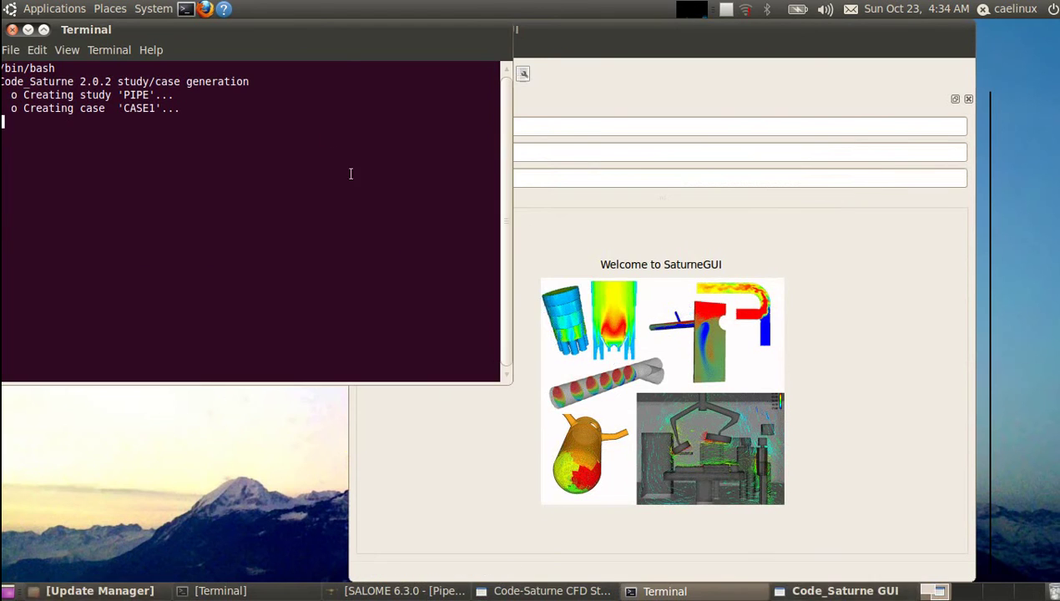
left_click_drag(312, 32, 345, 34)
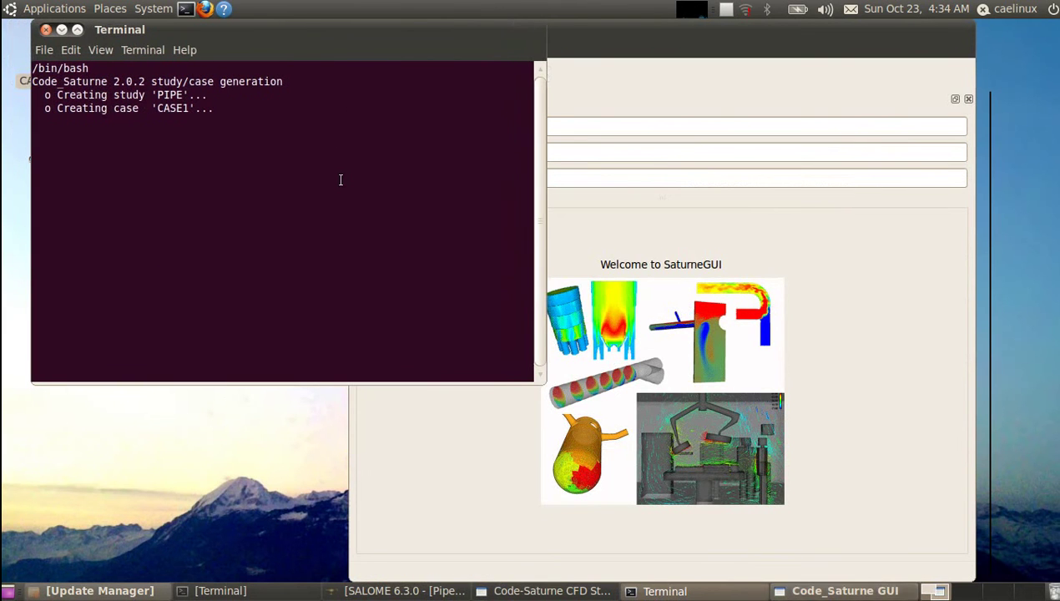
left_click(62, 29)
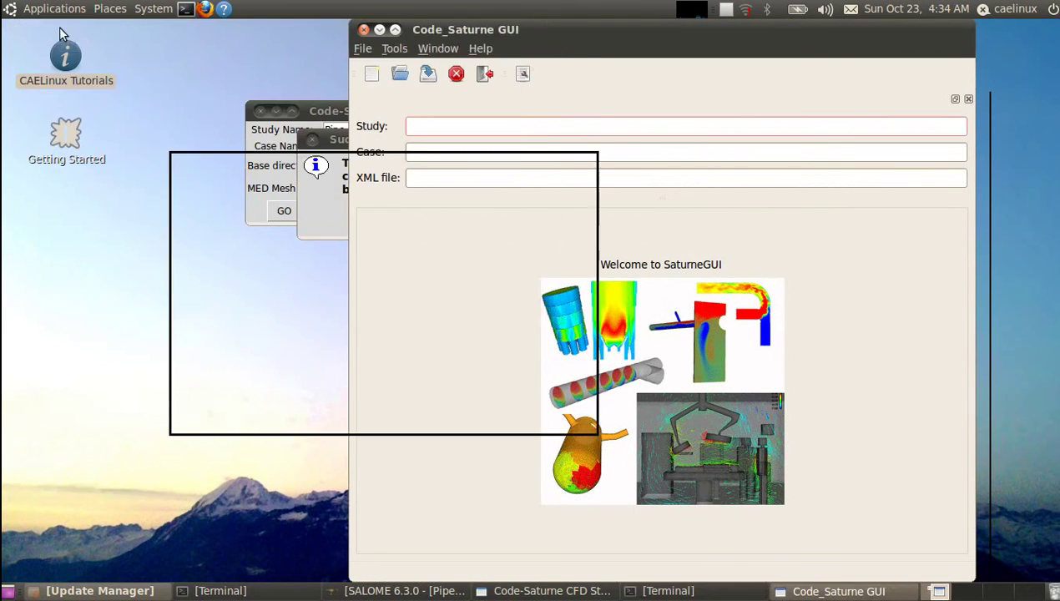
left_click_drag(436, 30, 282, 25)
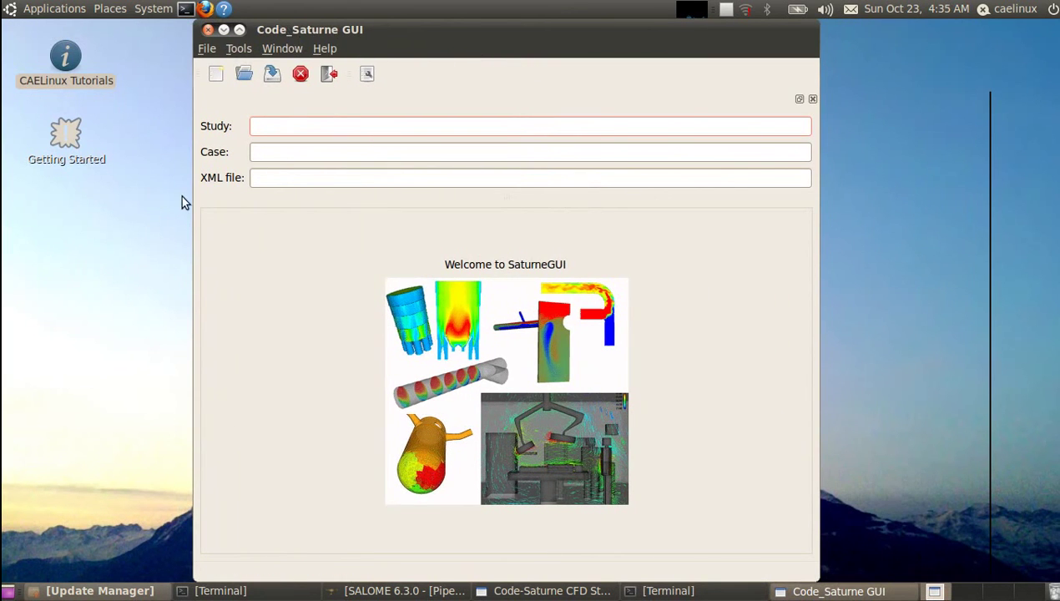
Create a new parameters set for the case and open the meshes selection of the calculation environment.
left_click(216, 79)
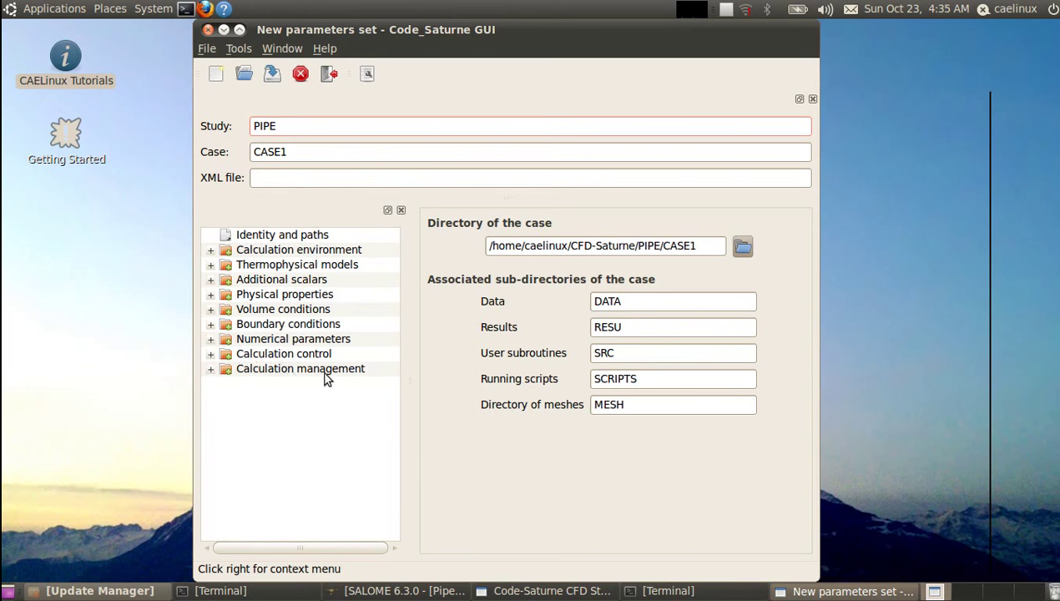
left_click(210, 250)
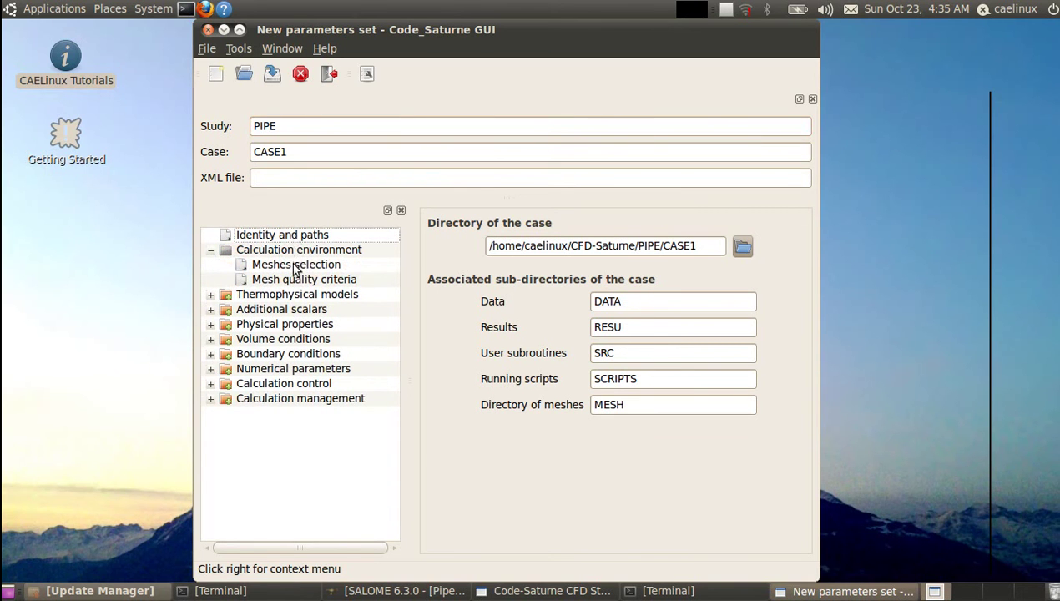
left_click(297, 264)
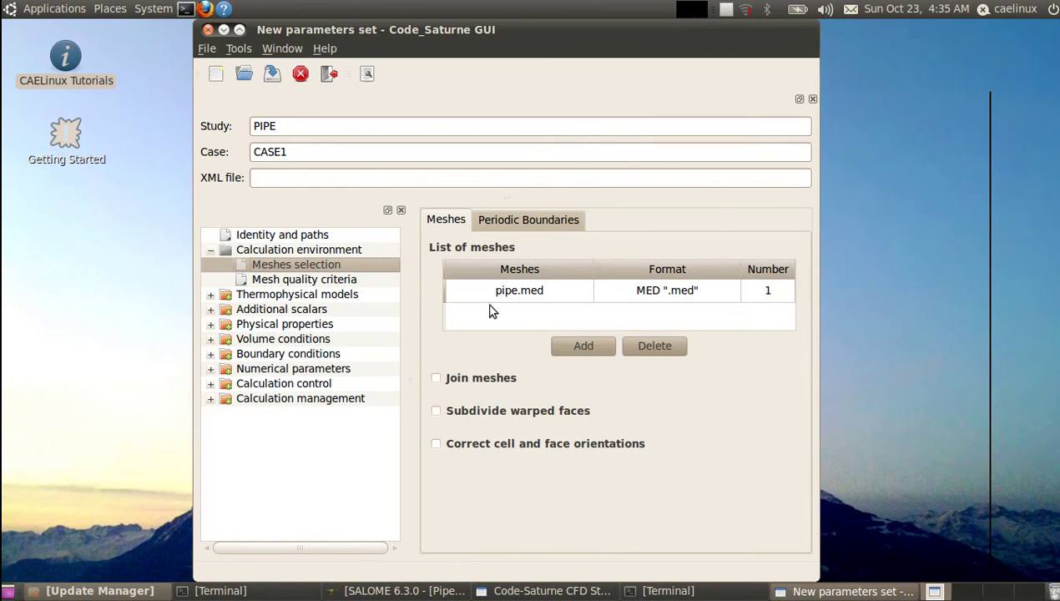
Run the mesh quality check and save its criteria listing as listpre in the case's RESU folder.
left_click(307, 281)
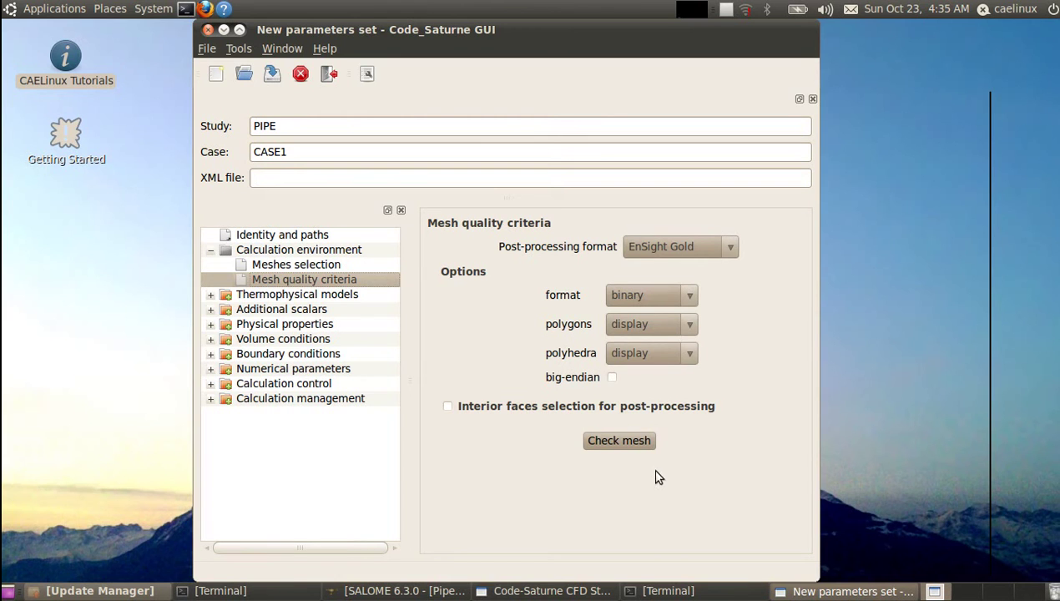
left_click(619, 443)
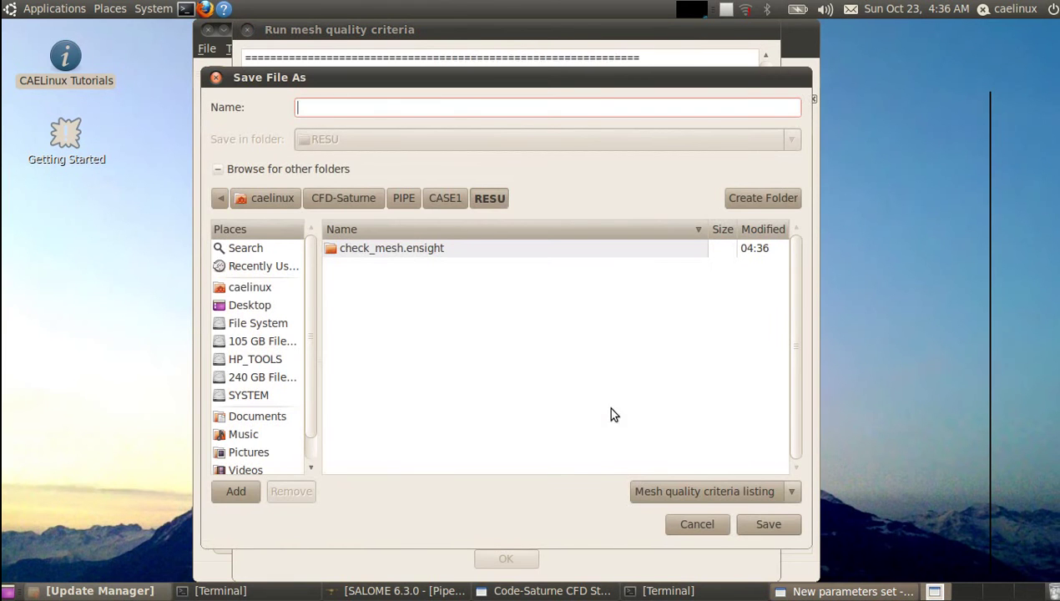
left_click_drag(540, 81, 1057, 63)
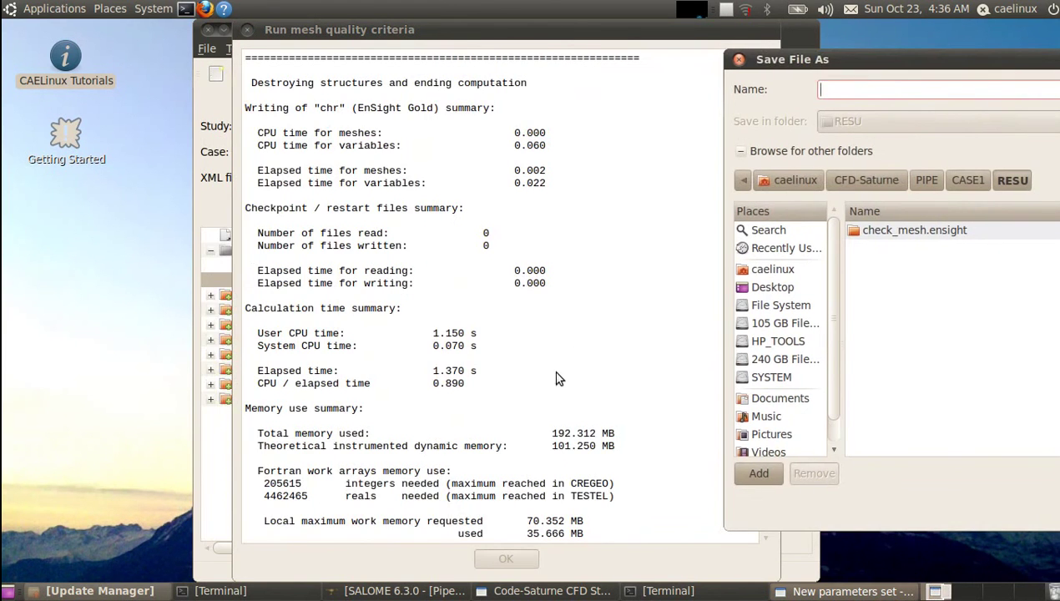
left_click_drag(879, 61, 479, 98)
type("list")
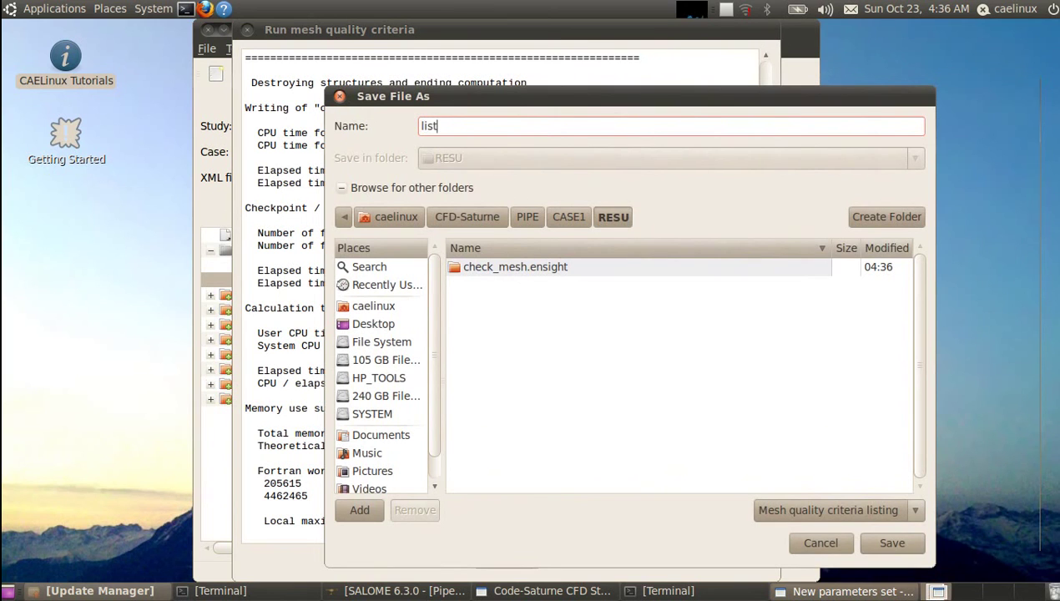
type("pre")
left_click(889, 543)
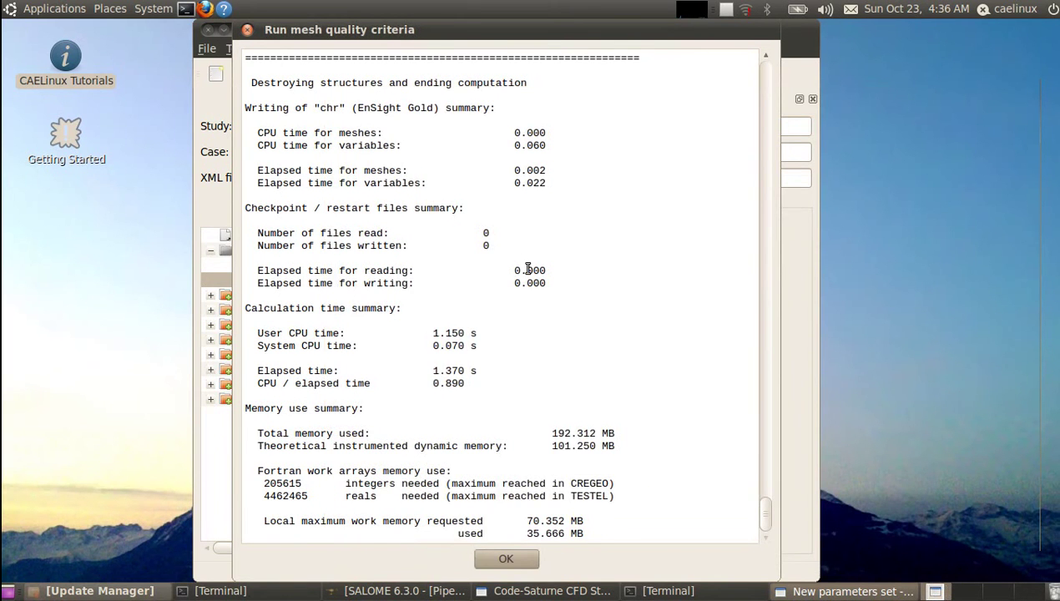
Review the mesh quality report's non-orthogonality, cell volume, warping and weighting histograms and close the report.
scroll(528, 269, "up", 8)
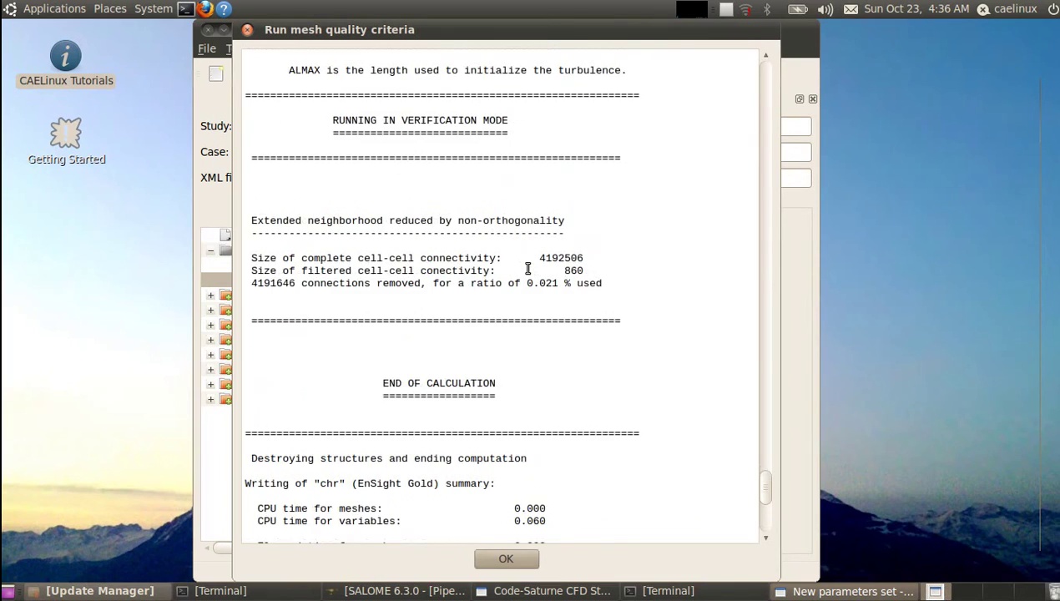
scroll(527, 269, "up", 15)
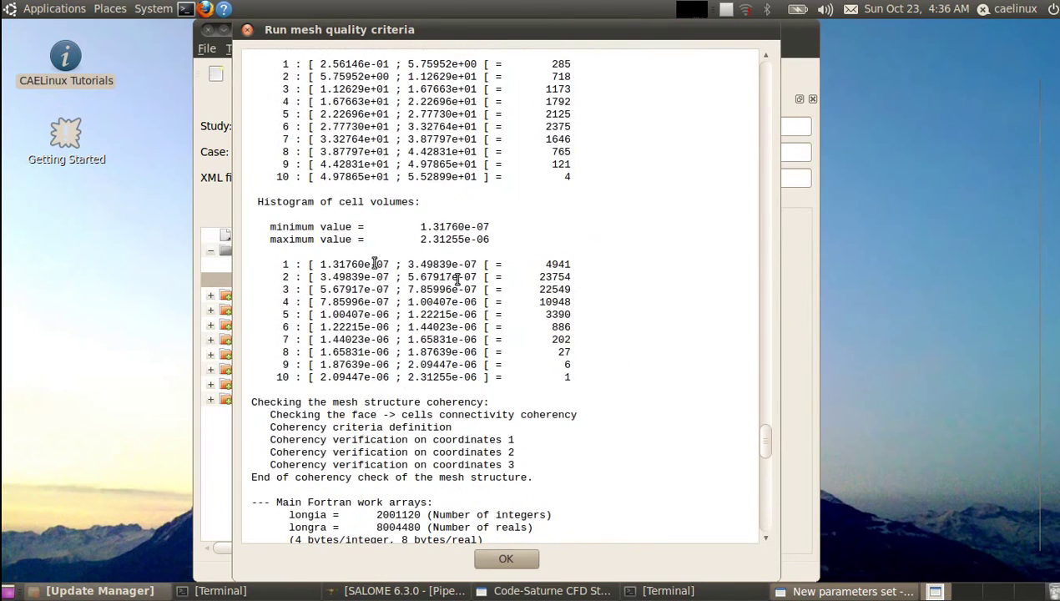
scroll(426, 368, "up", 3)
scroll(450, 284, "up", 3)
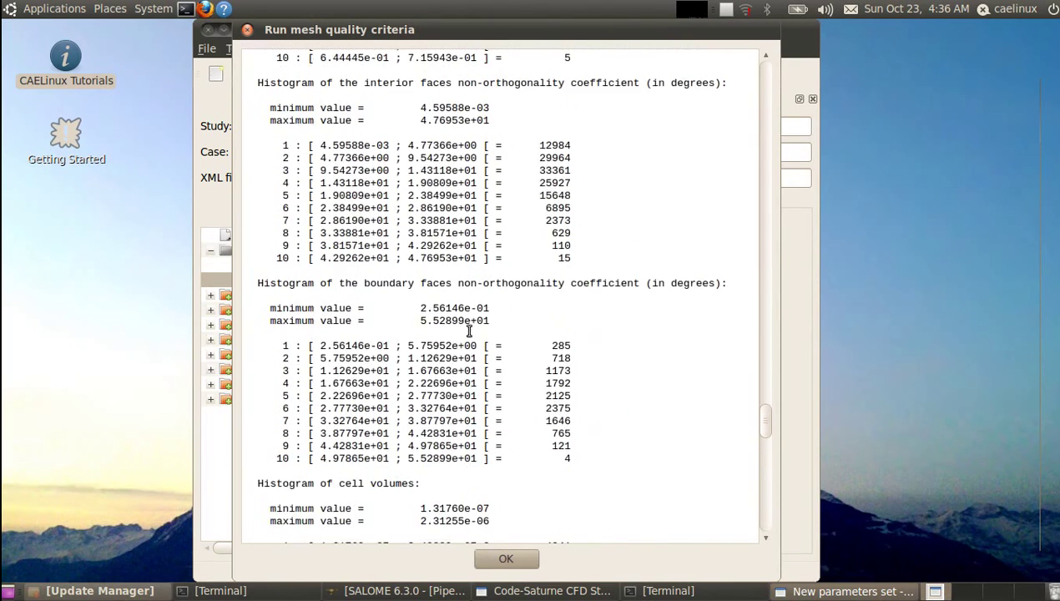
scroll(472, 336, "up", 15)
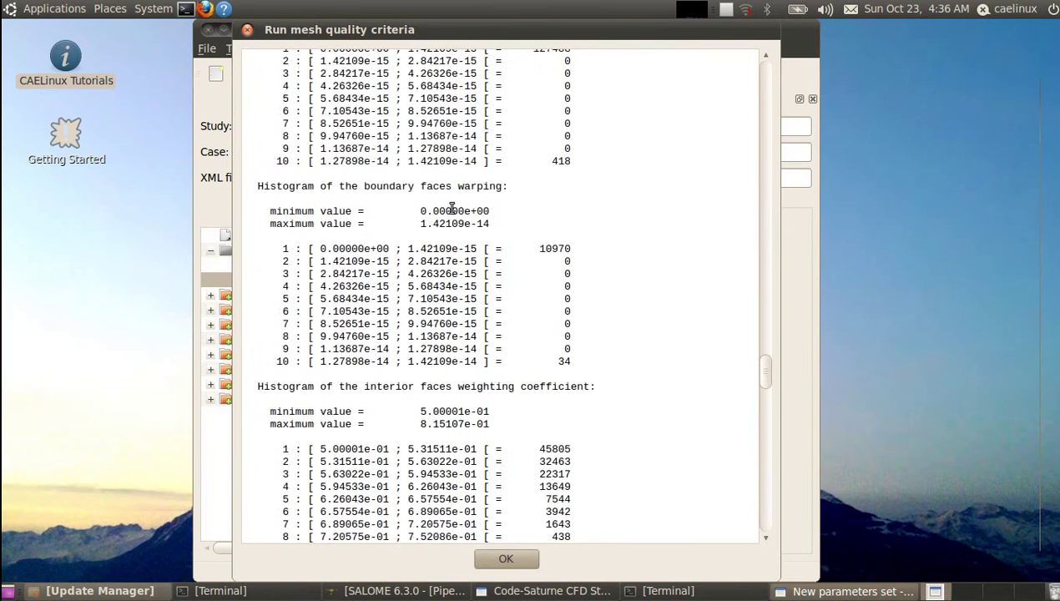
scroll(451, 209, "up", 5)
left_click(247, 29)
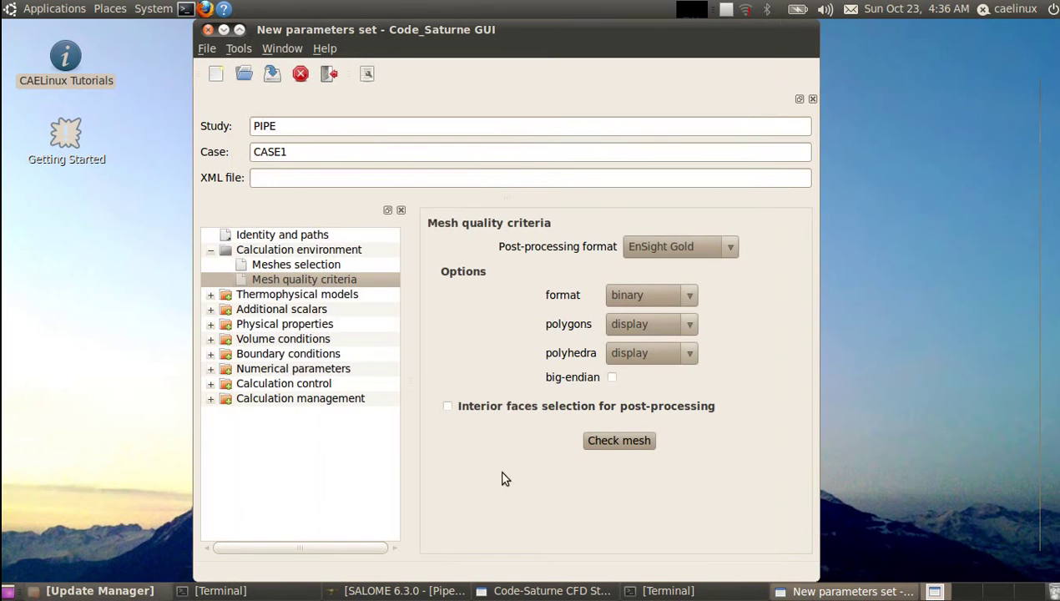
Set the flow algorithm to steady flow in the calculation features of the thermophysical models.
left_click(210, 294)
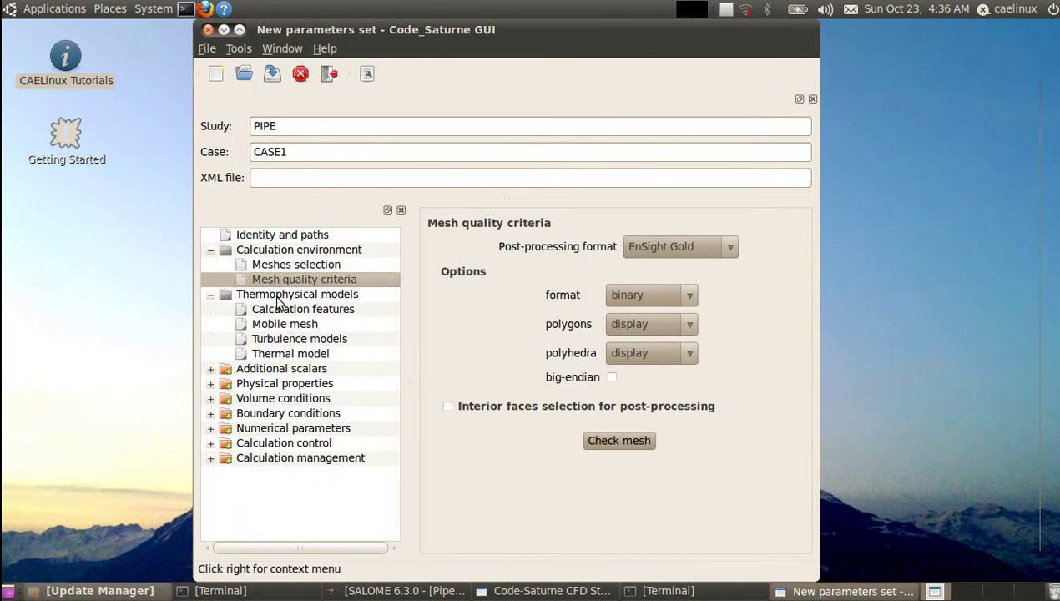
left_click(296, 313)
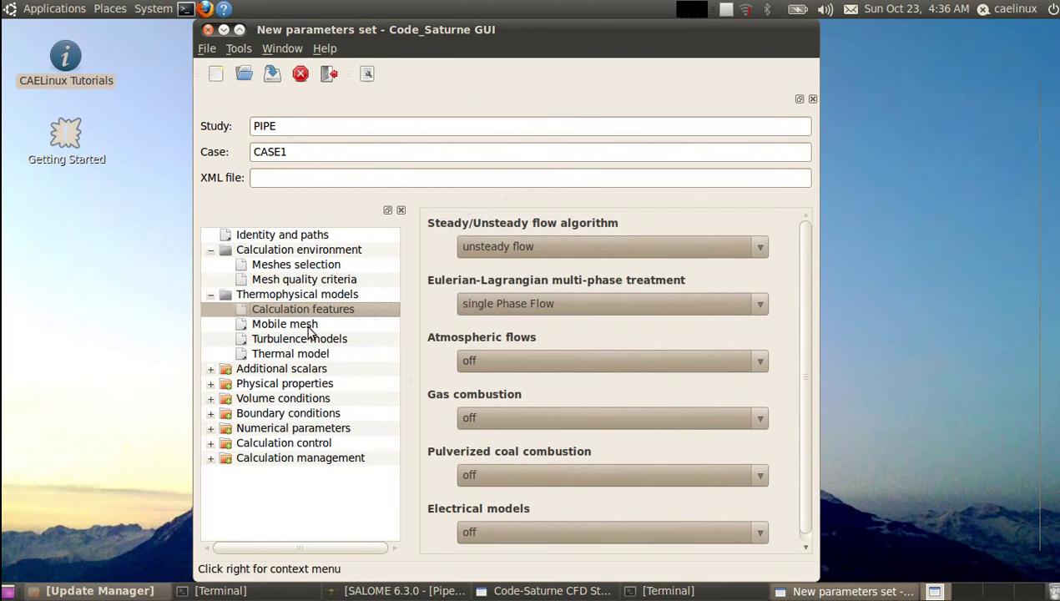
left_click(580, 247)
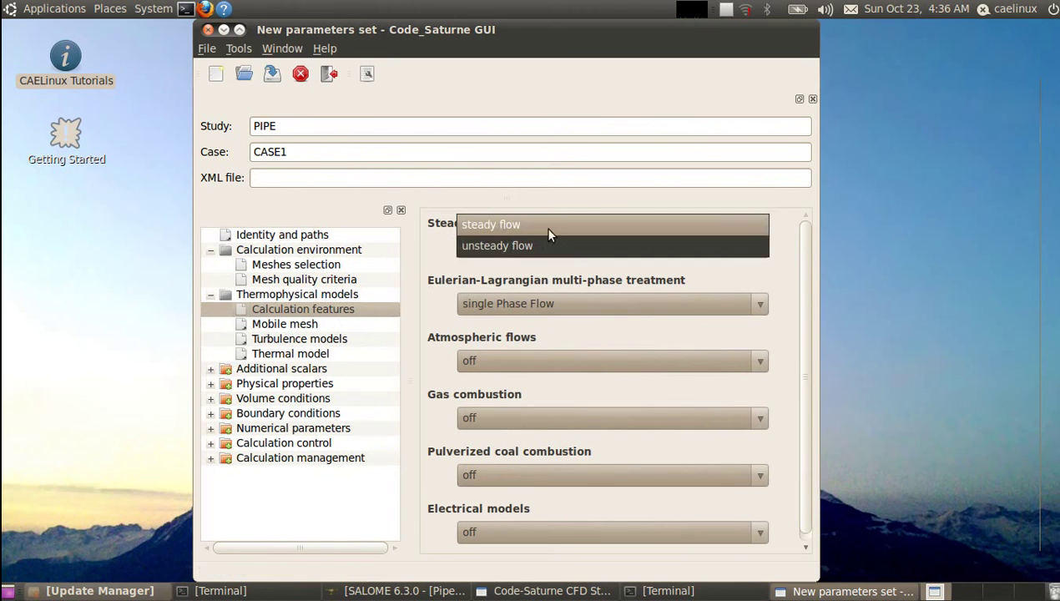
left_click(491, 225)
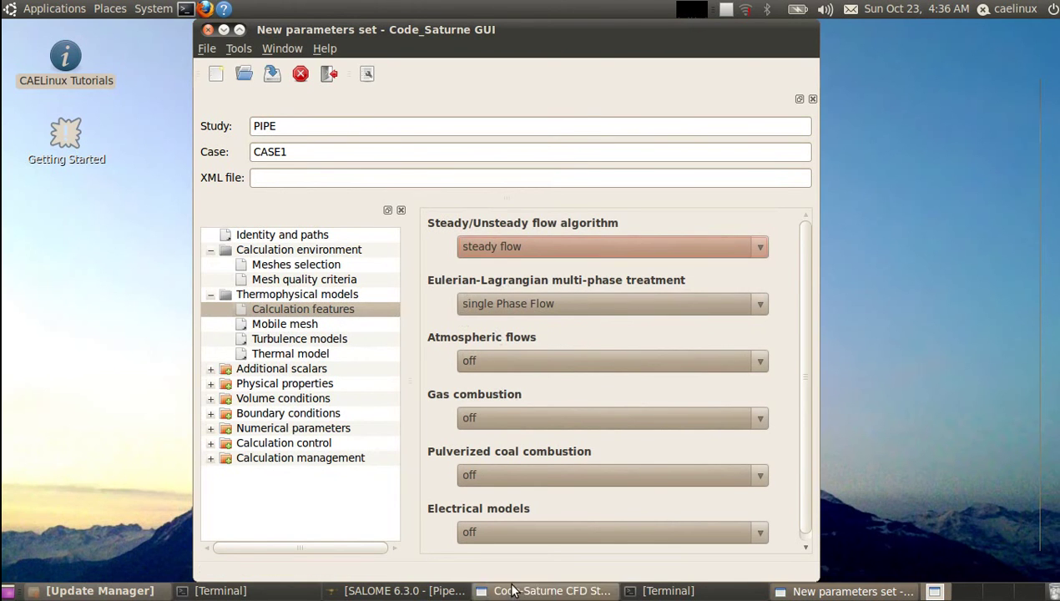
scroll(796, 412, "down", 1)
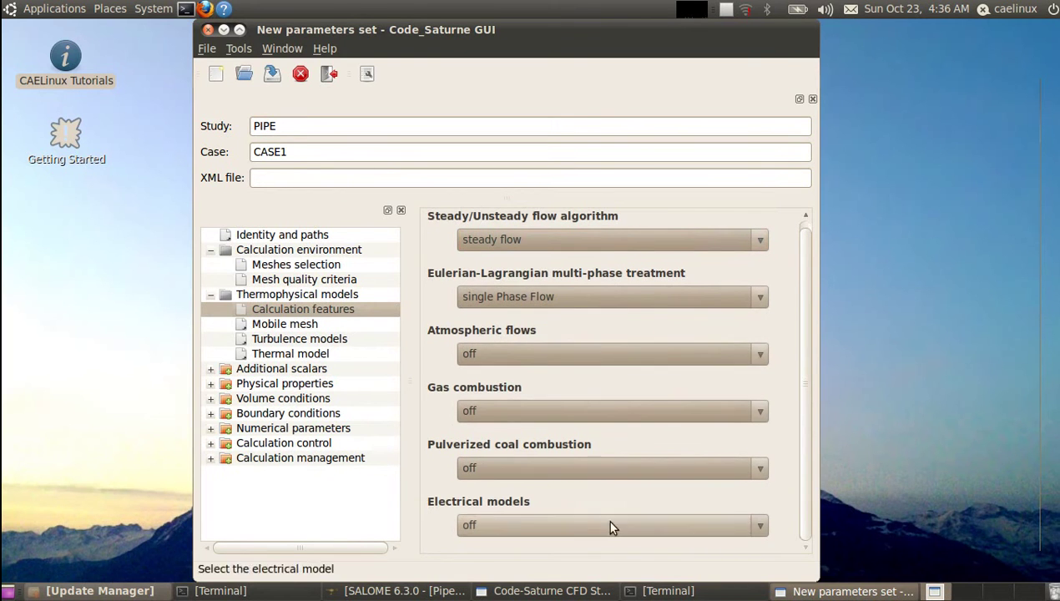
Set the turbulence model to No model (i.e. laminar flow), checking the mobile mesh page of the thermophysical models on the way.
left_click(285, 324)
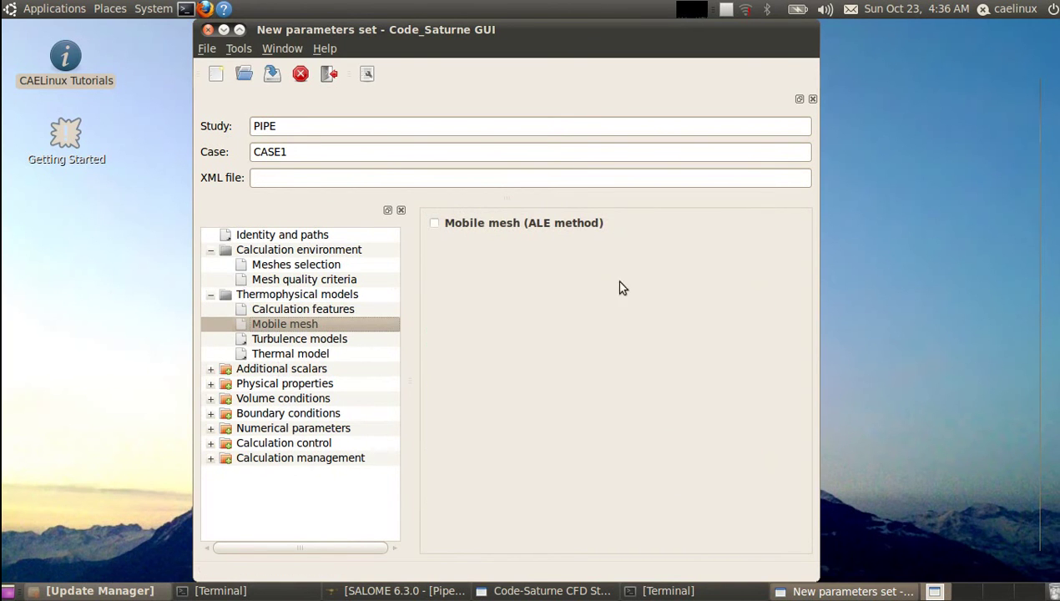
left_click(280, 340)
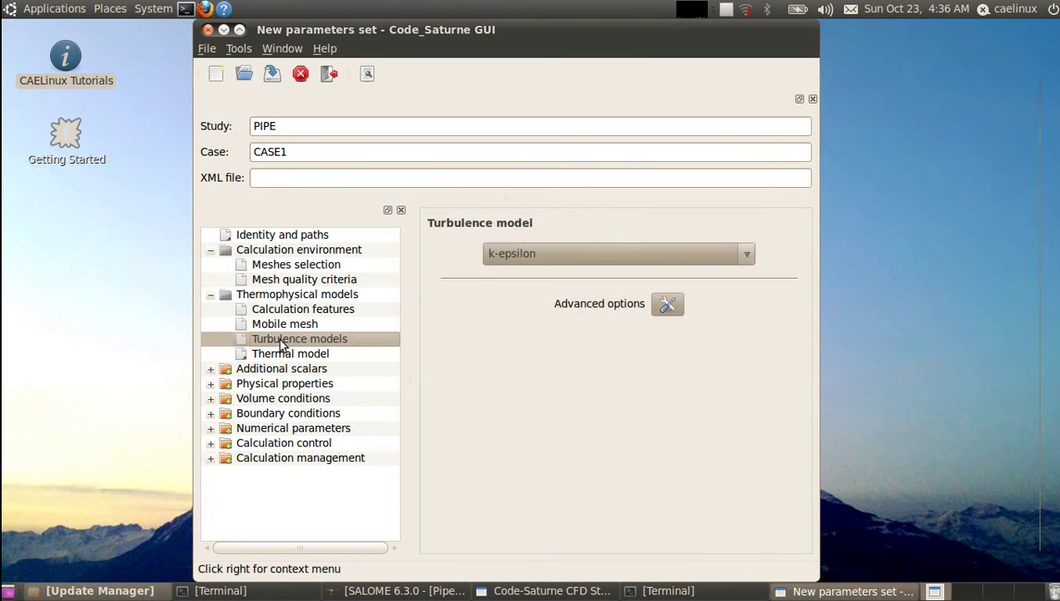
left_click(515, 255)
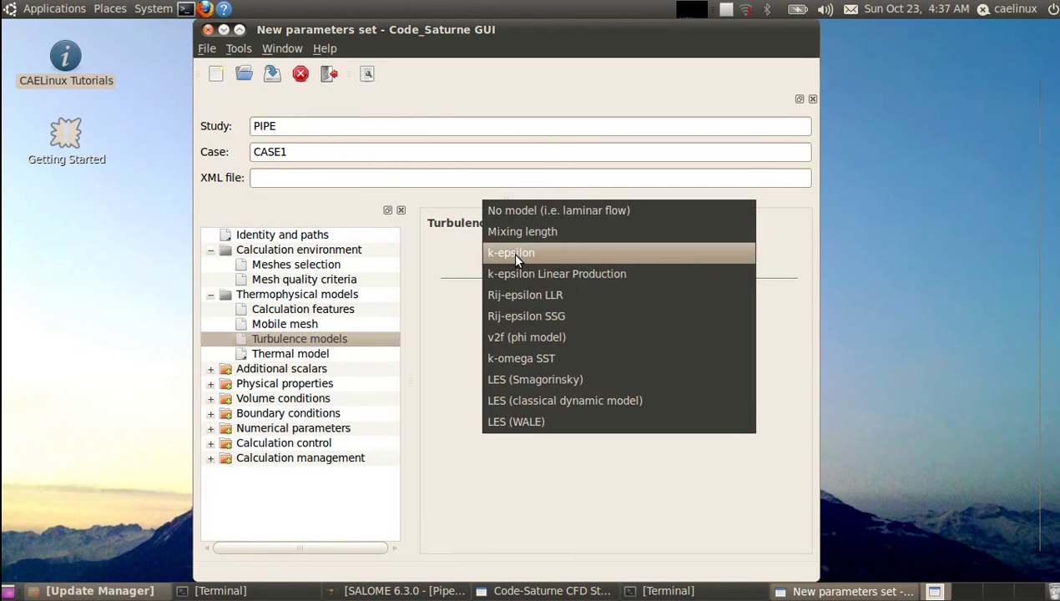
left_click(554, 212)
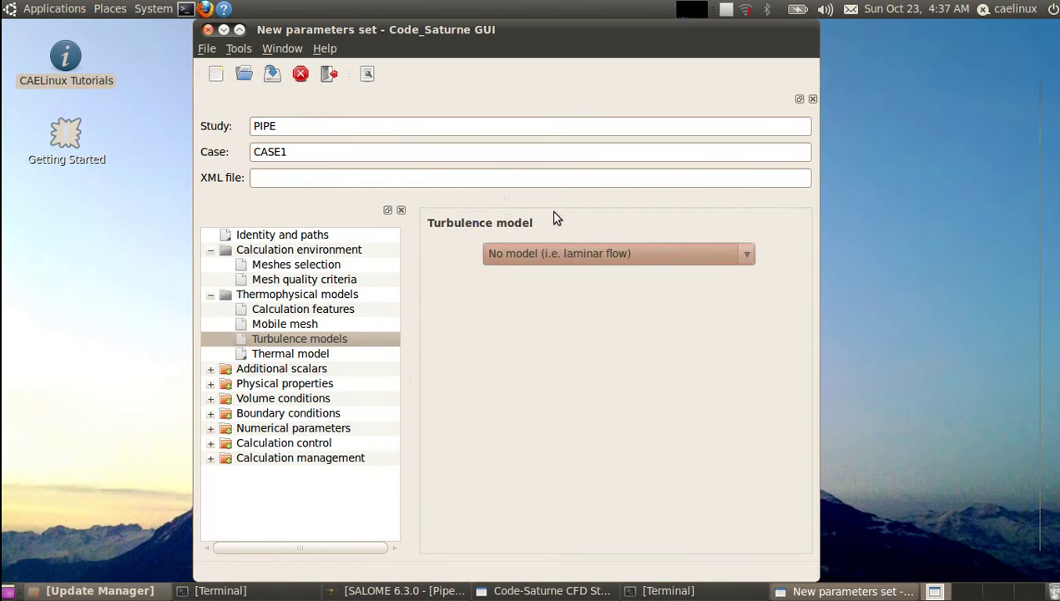
Review the thermal model, then the definition and initialization and the physical properties of the additional scalars.
left_click(294, 353)
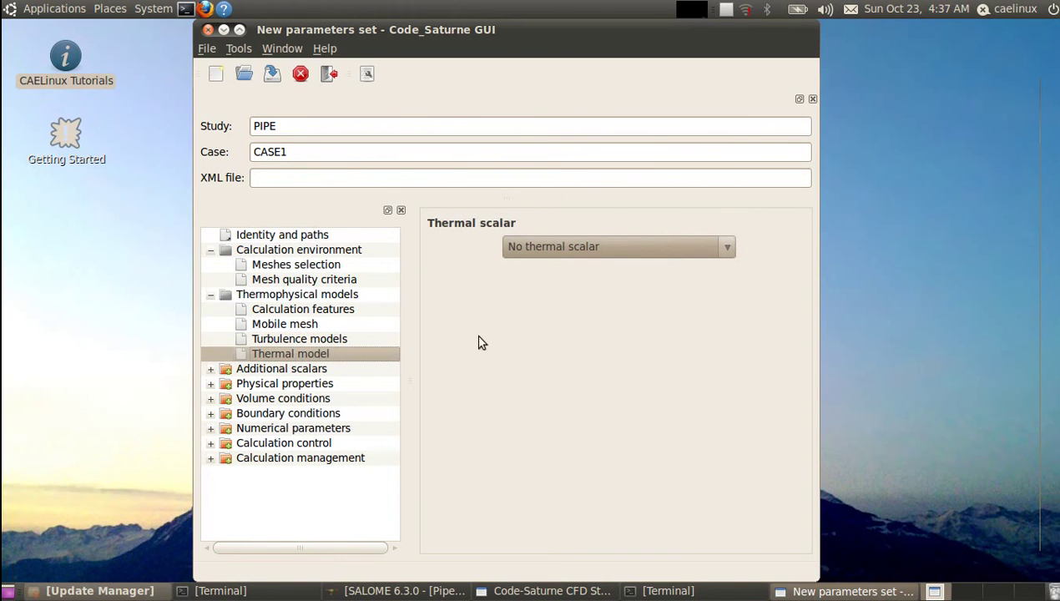
left_click(210, 294)
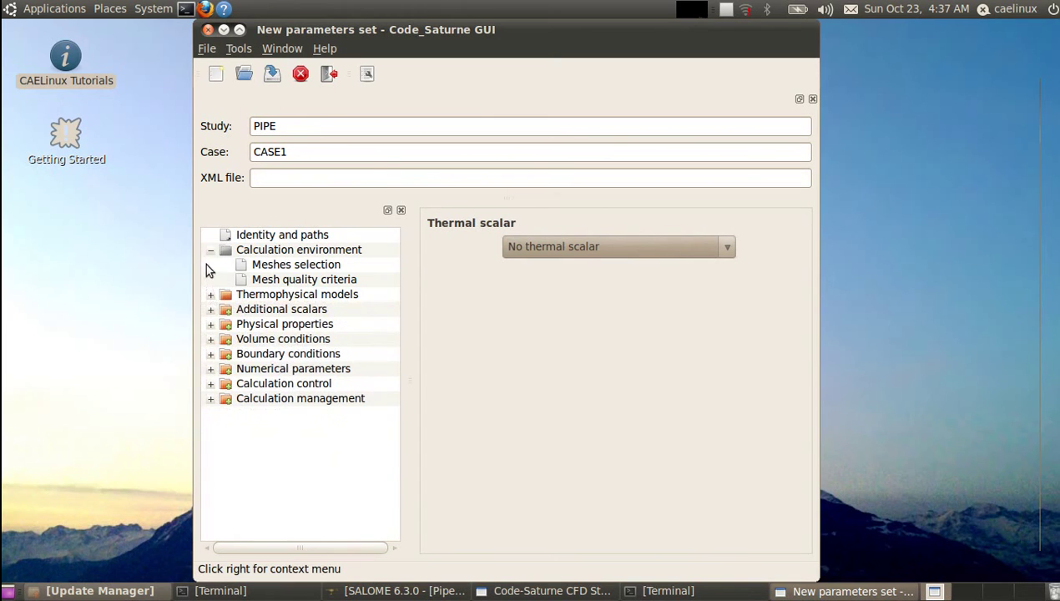
left_click(211, 250)
left_click(212, 280)
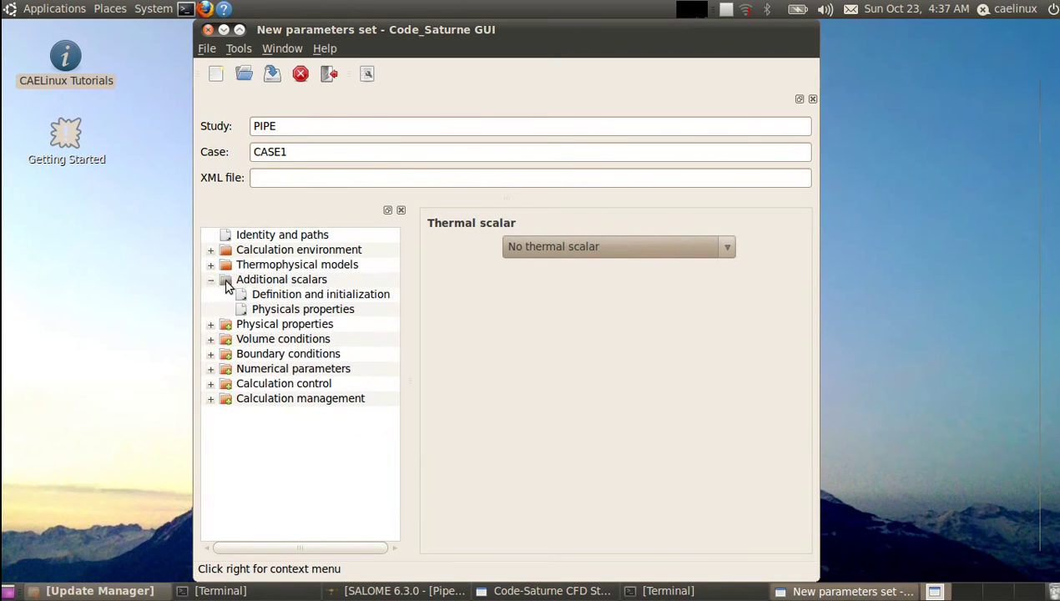
left_click(267, 295)
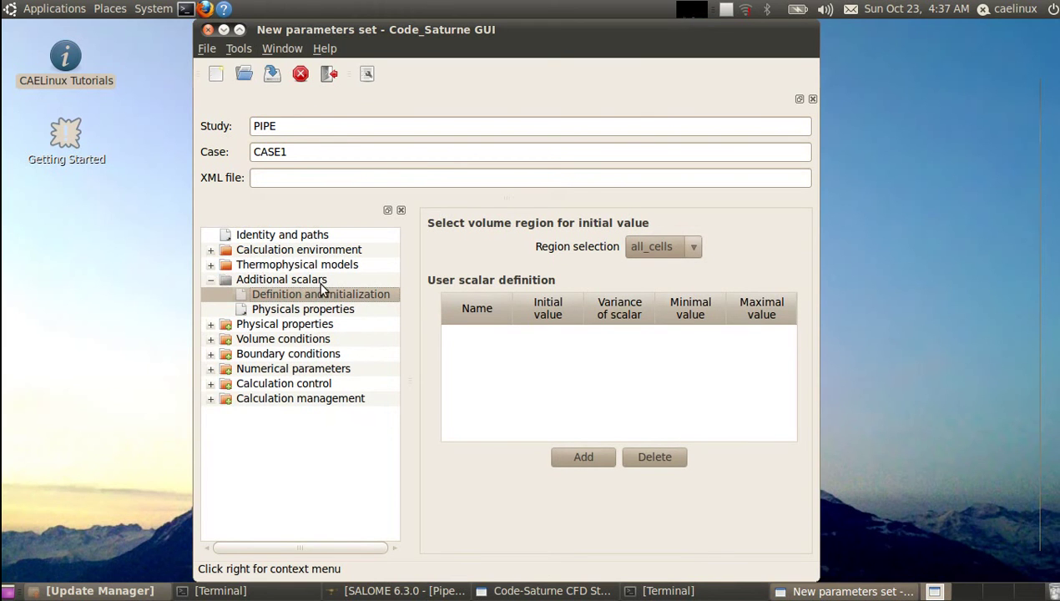
left_click(310, 313)
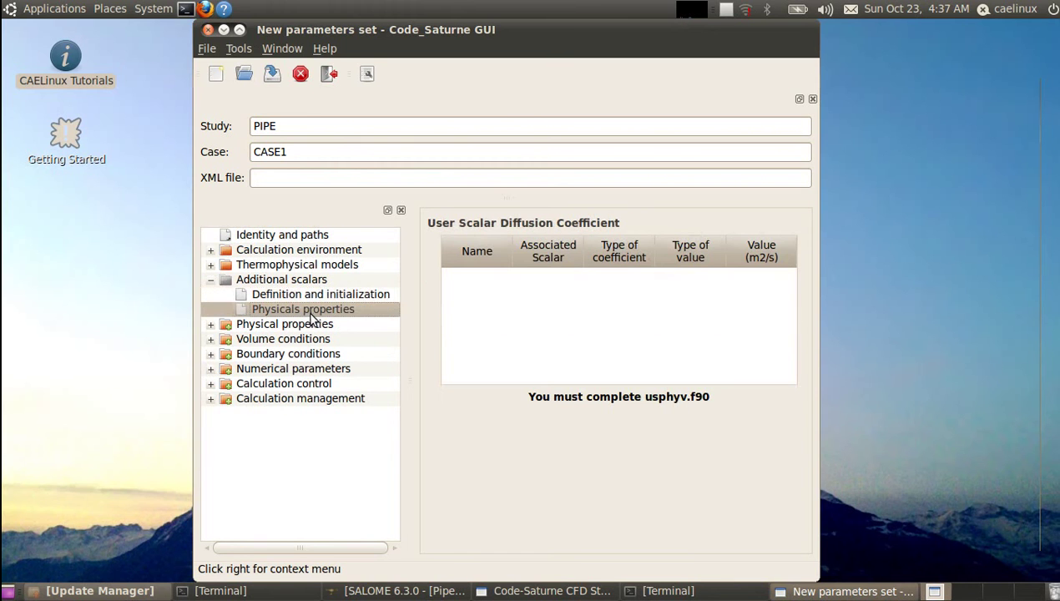
left_click(212, 281)
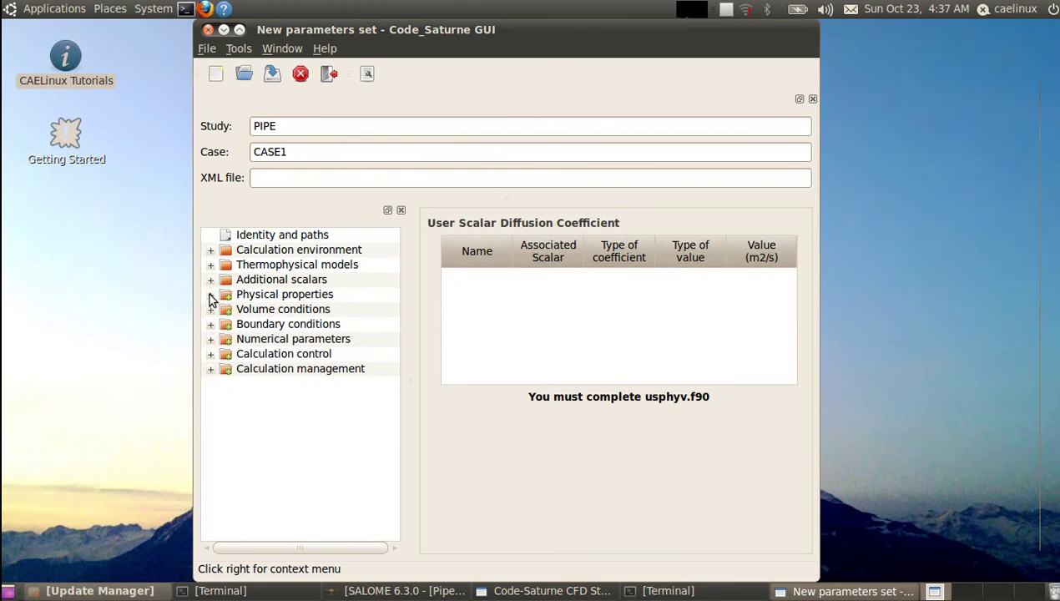
Set the fluid's constant reference properties to density 1000 kg/m³, viscosity 1 Pa.s and specific heat 4800 J/kg/K.
left_click(211, 295)
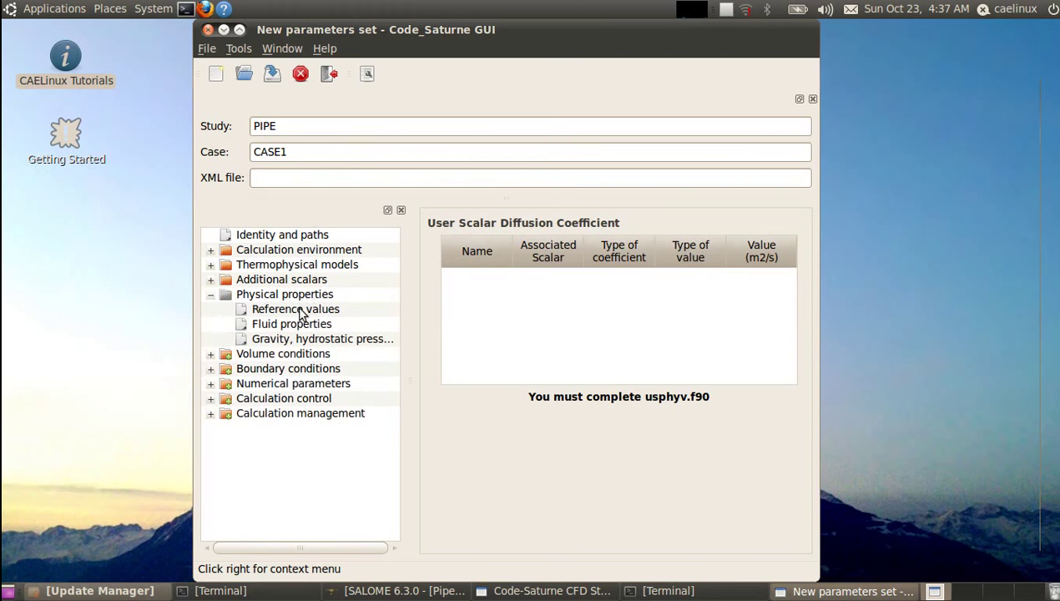
left_click(296, 310)
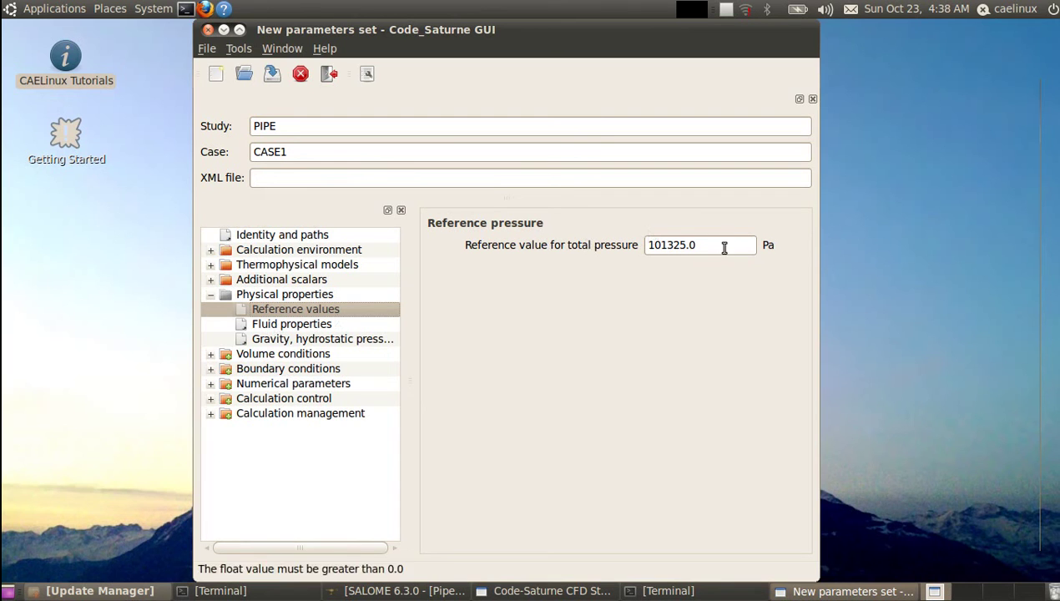
left_click(285, 326)
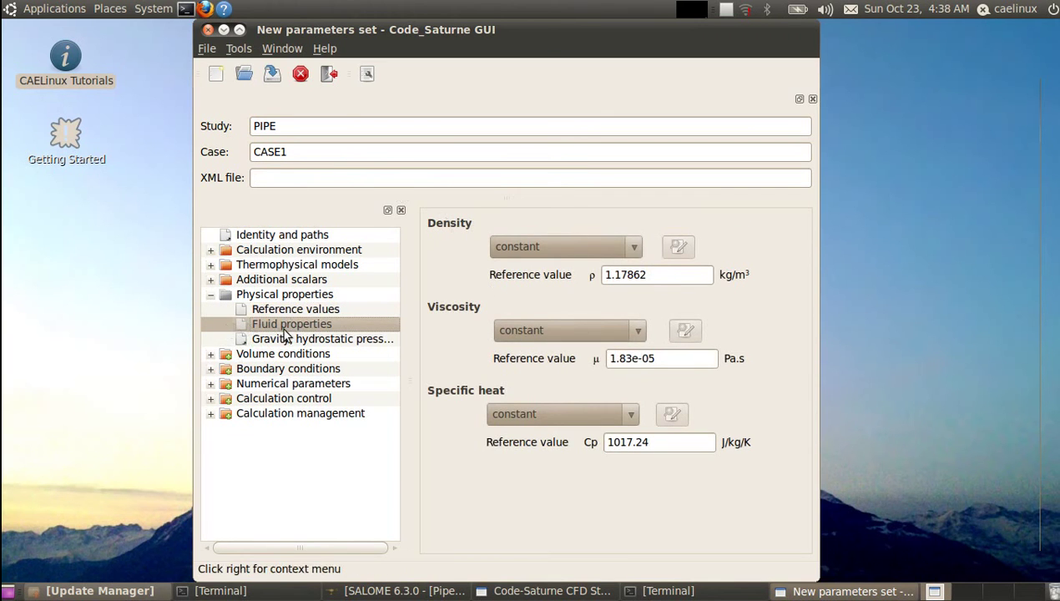
left_click_drag(652, 274, 570, 290)
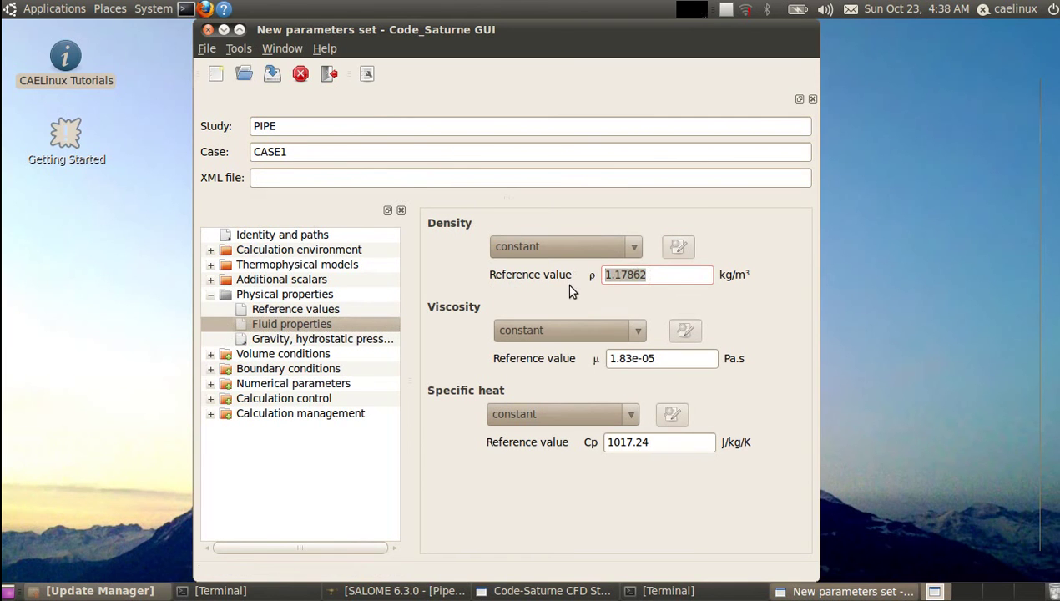
type("1000")
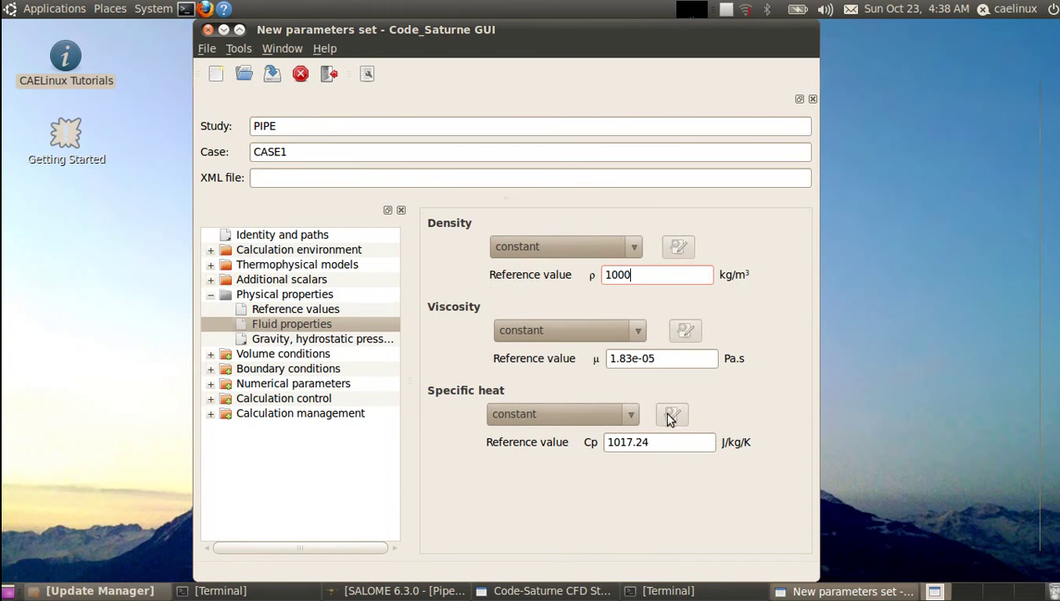
left_click_drag(660, 358, 595, 360)
type("1")
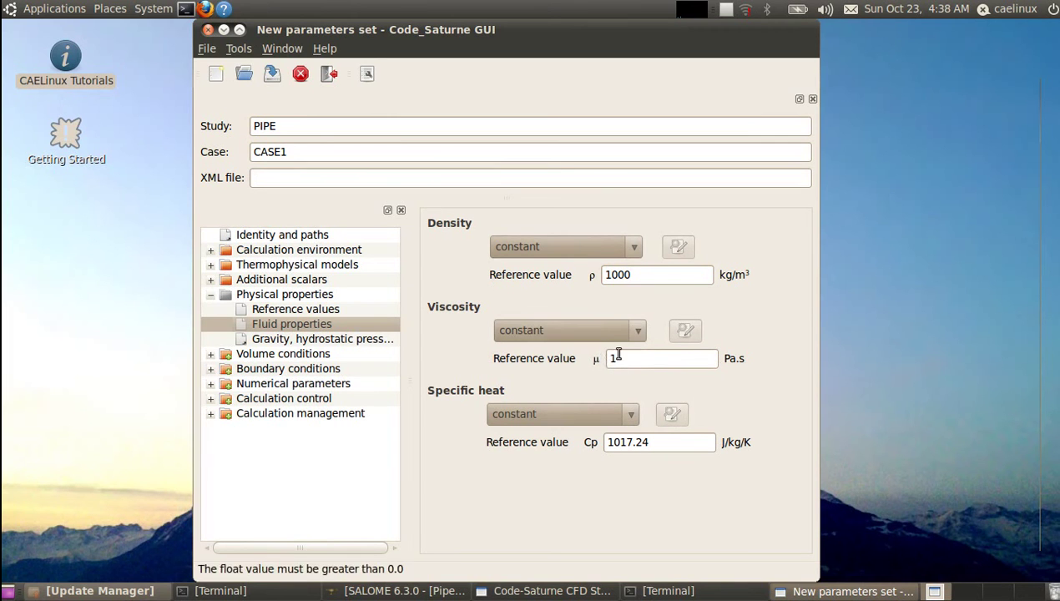
left_click_drag(658, 440, 560, 447)
type("4800")
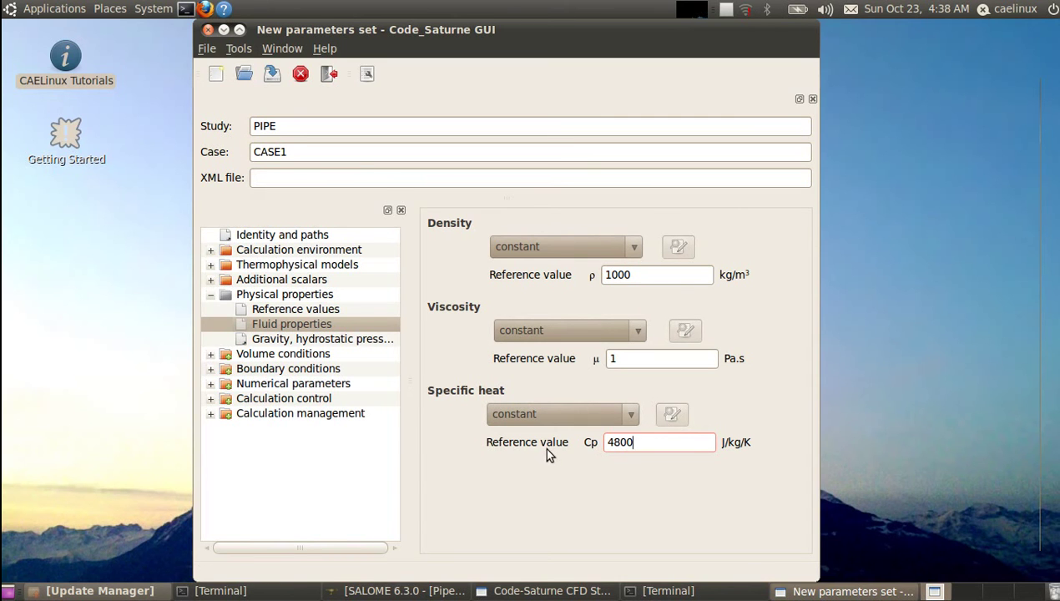
Review the gravity and hydrostatic pressure settings and the volume conditions: regions definition, velocity initialization and head losses.
left_click(293, 343)
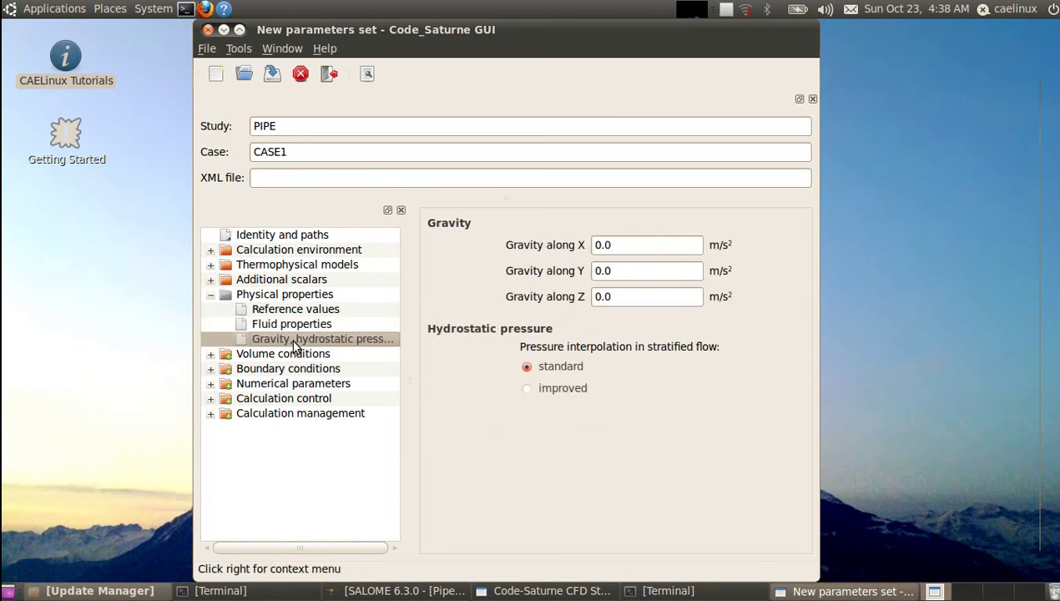
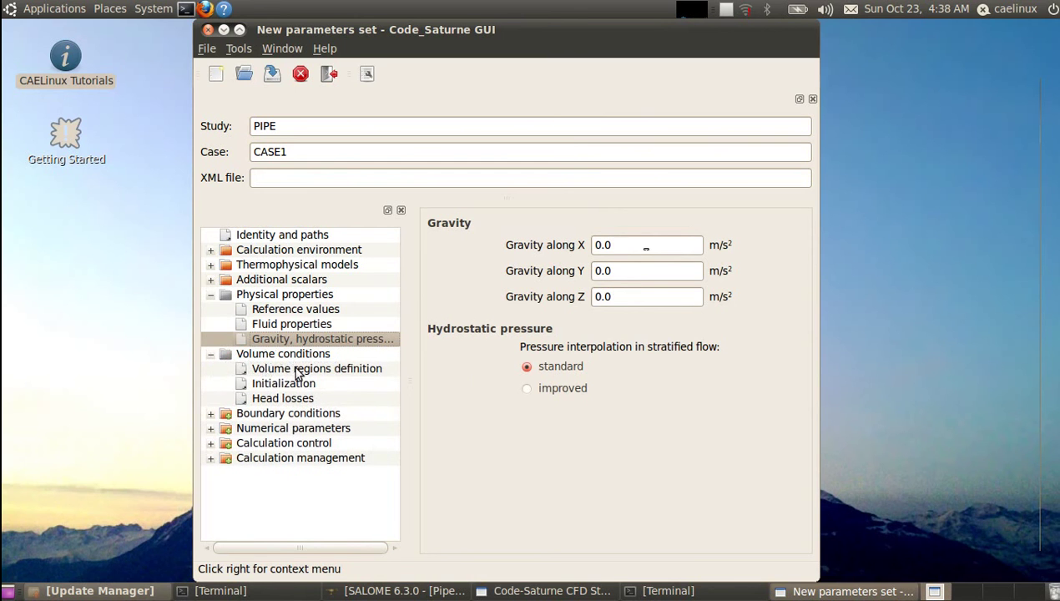
left_click(293, 369)
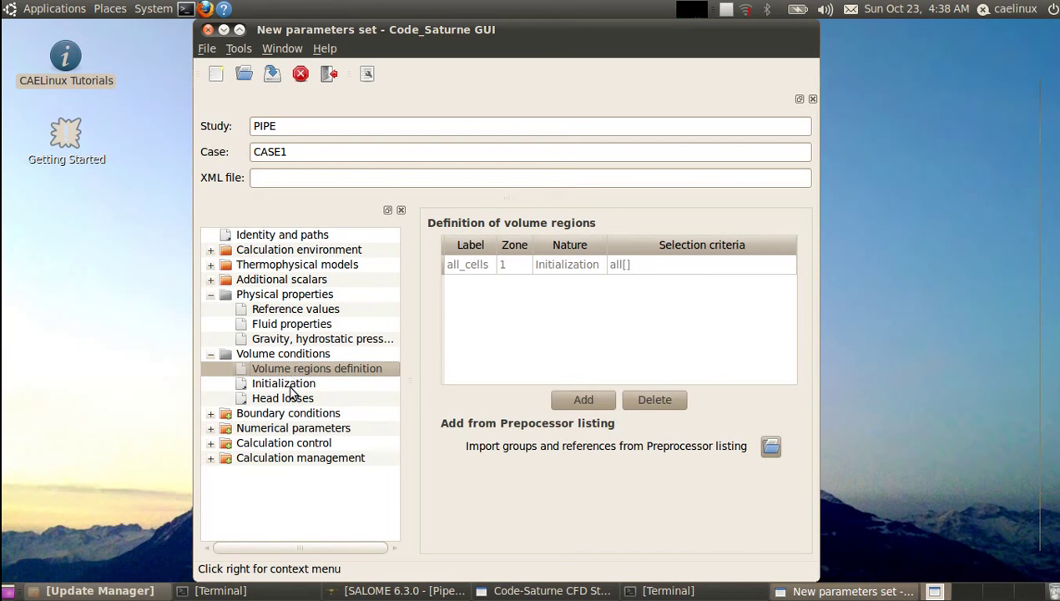
left_click(290, 387)
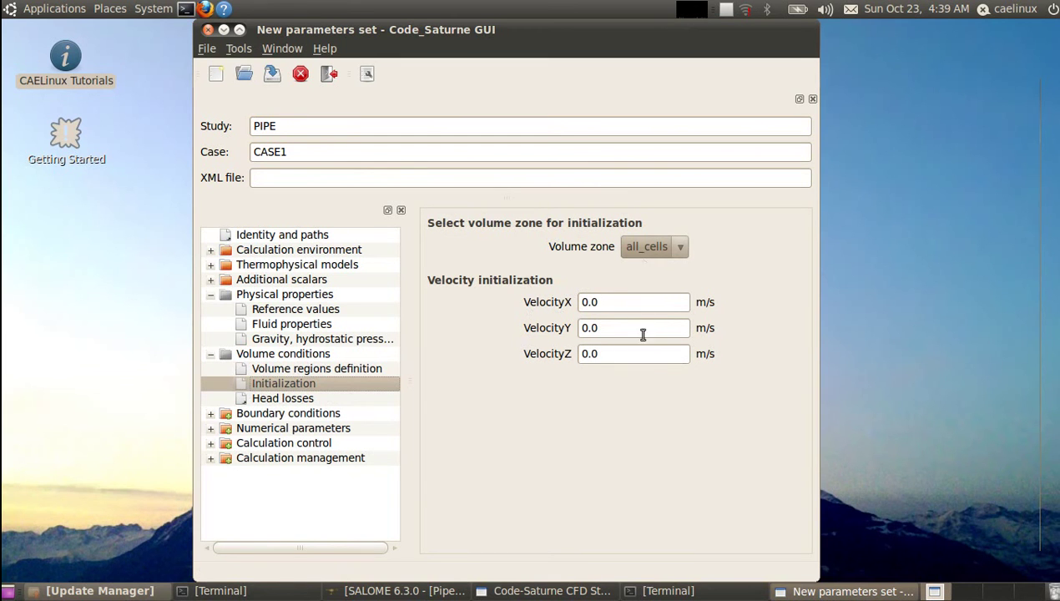
left_click(287, 401)
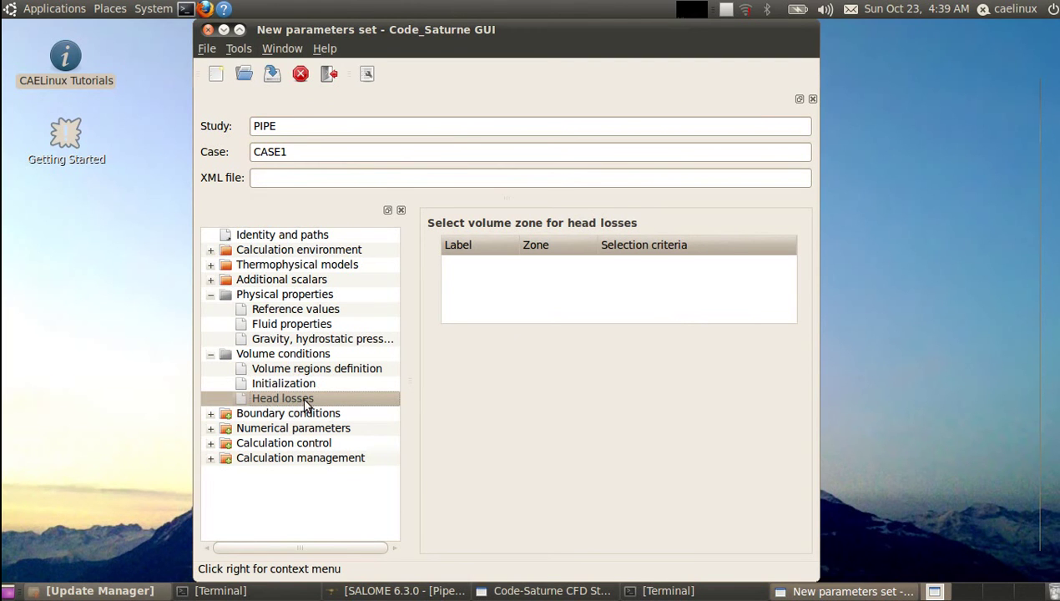
Import the boundary regions' groups and references from the preprocessor listing listpre in the RESU folder, listing all file types.
left_click(211, 413)
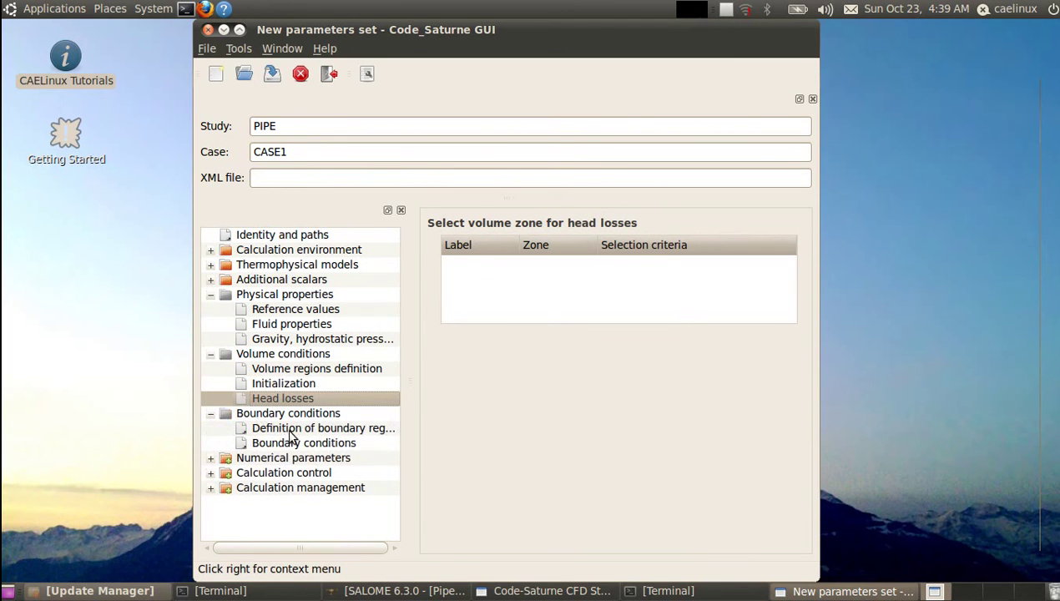
left_click(291, 430)
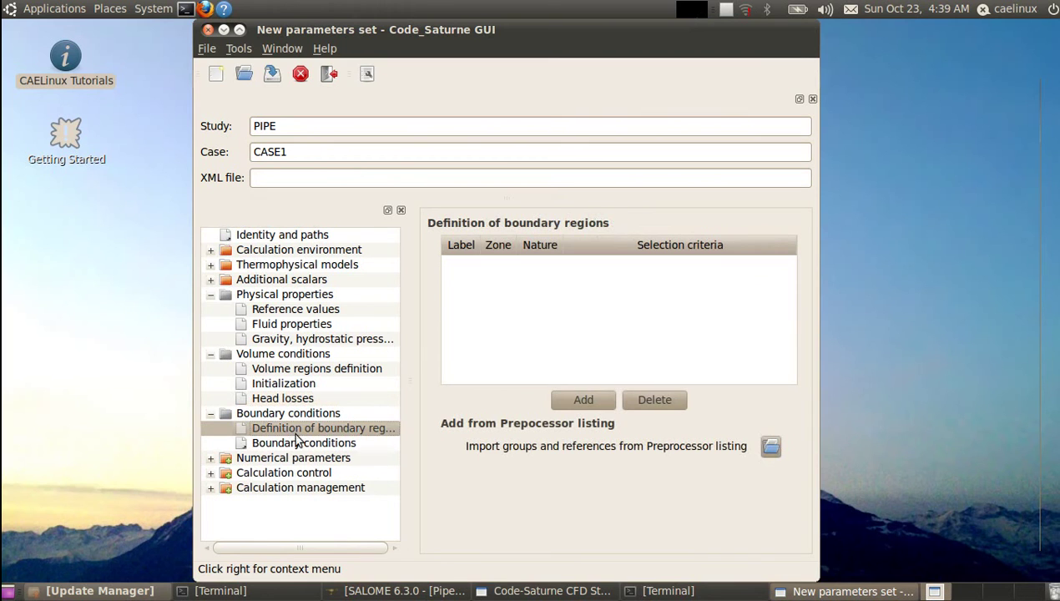
left_click(210, 353)
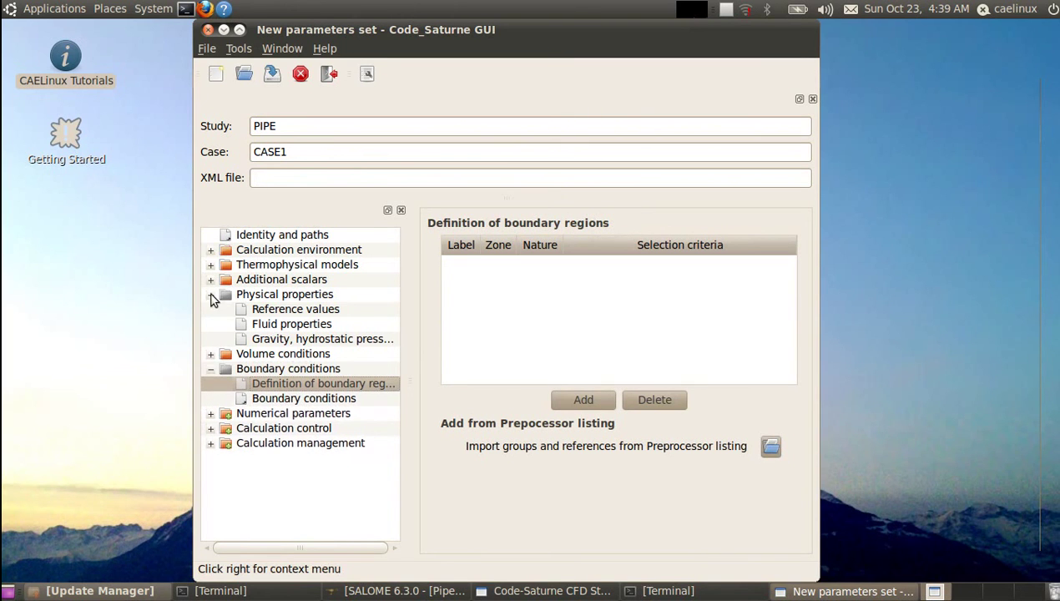
left_click(210, 295)
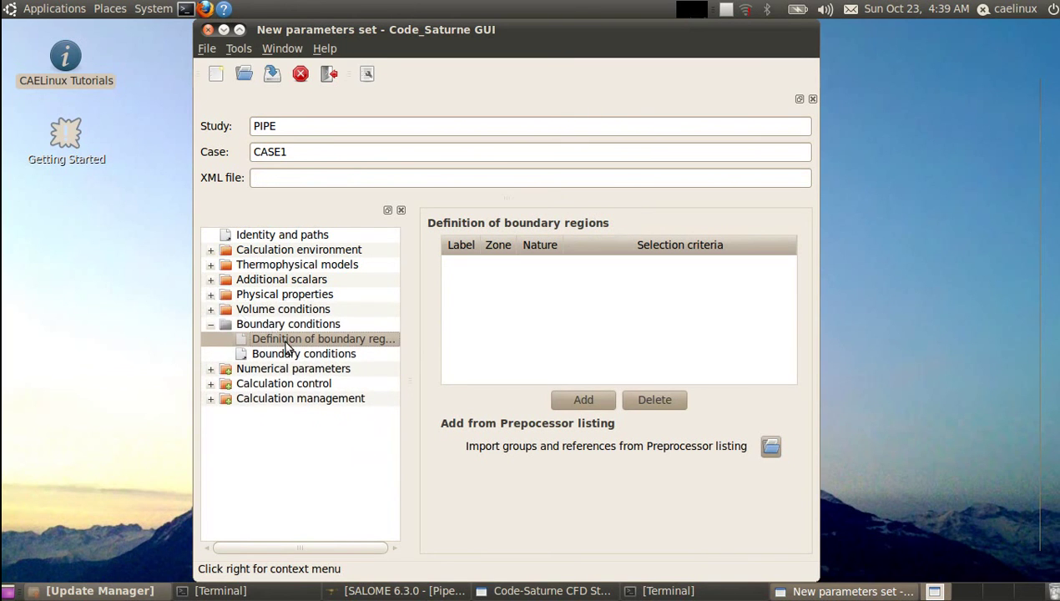
left_click(770, 449)
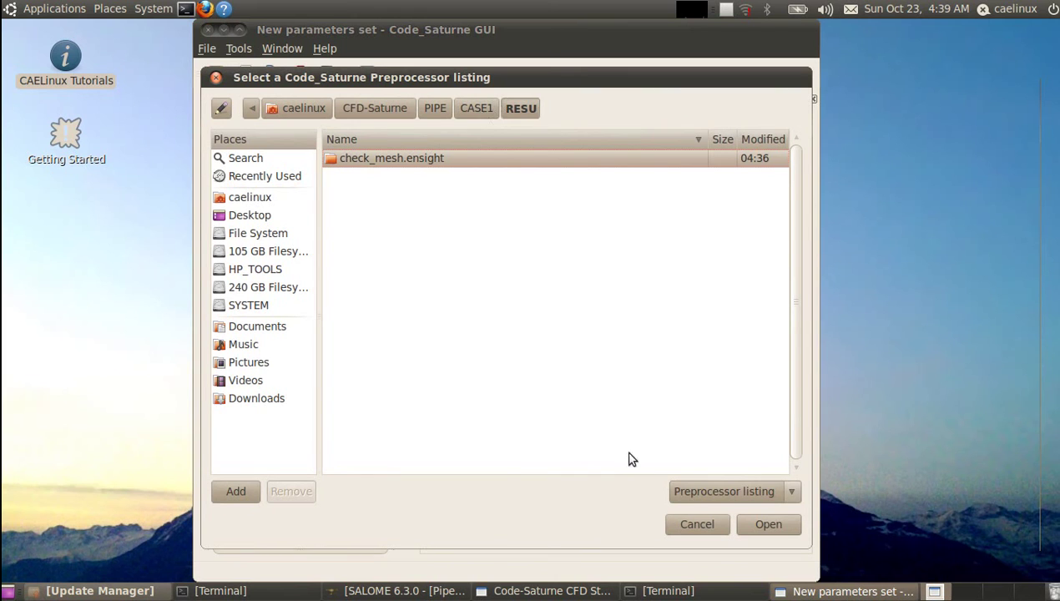
left_click(713, 491)
left_click(690, 516)
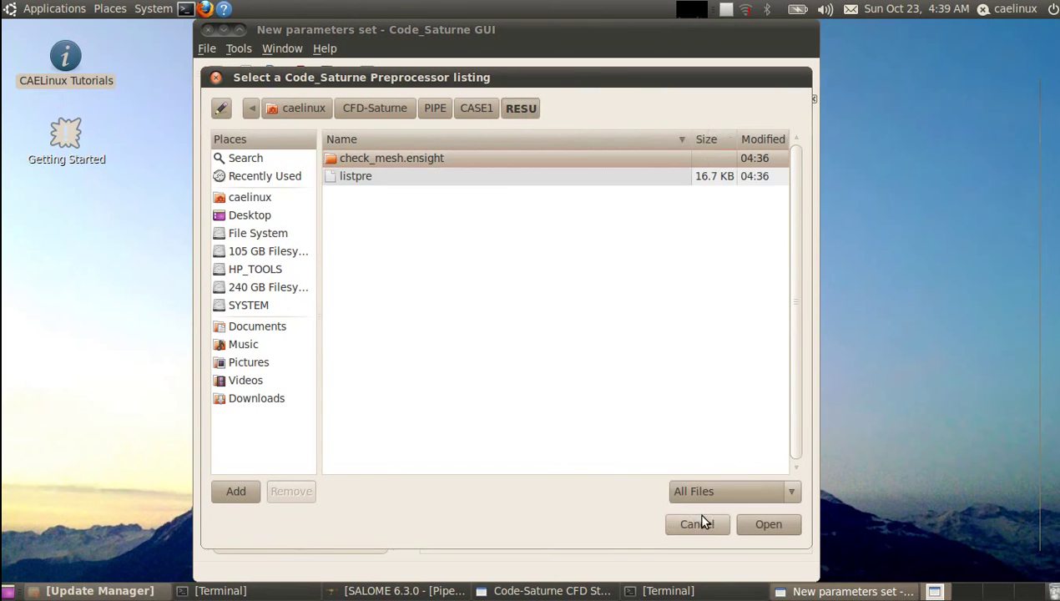
left_click(341, 176)
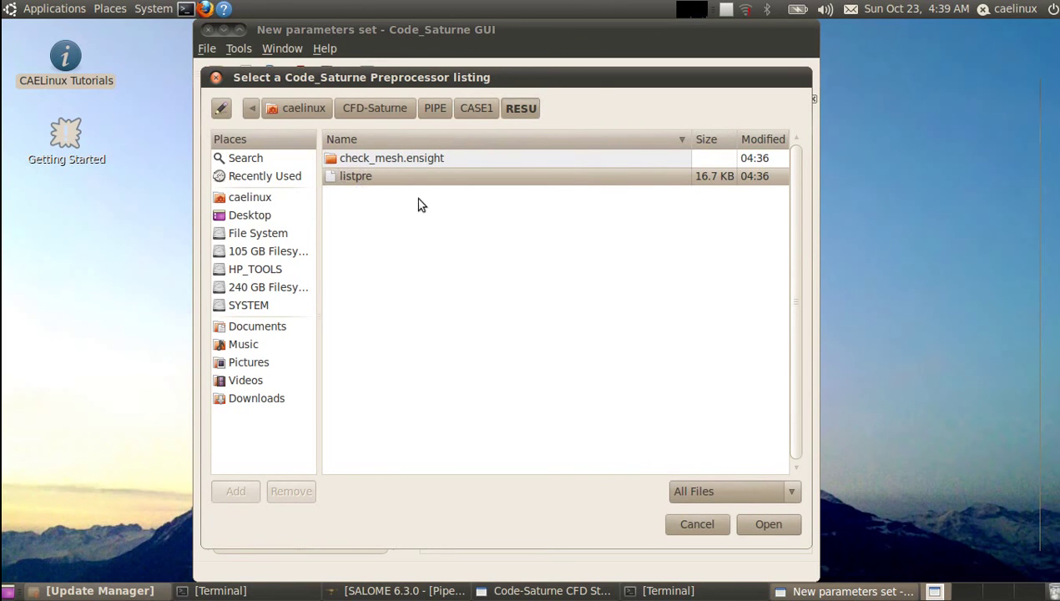
left_click(778, 527)
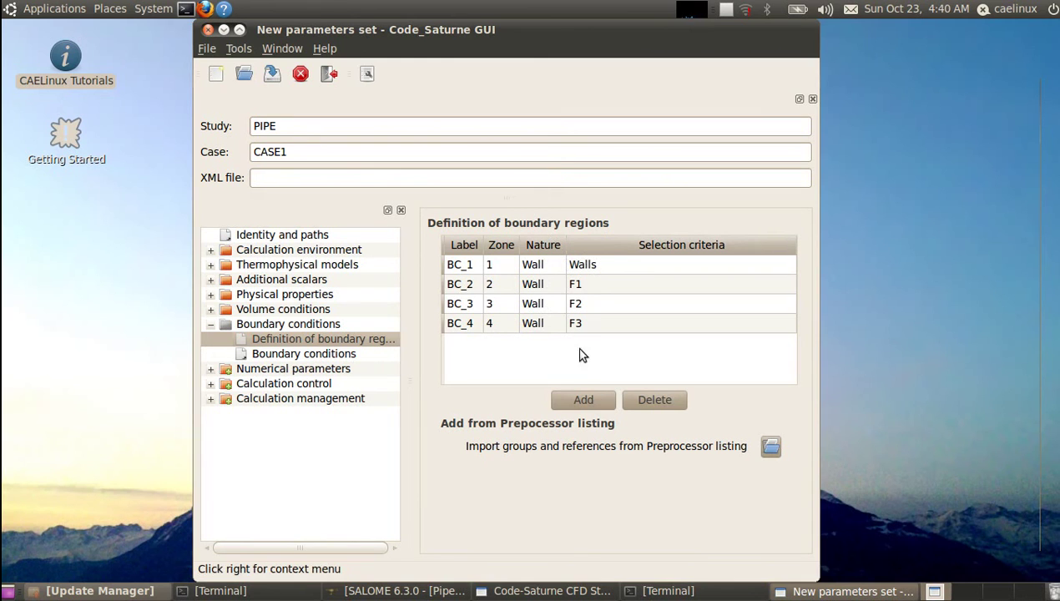
Compare the imported boundary regions with the face groups of Mesh_1 in SALOME, and return to the Code_Saturne parameters set.
left_click(606, 265)
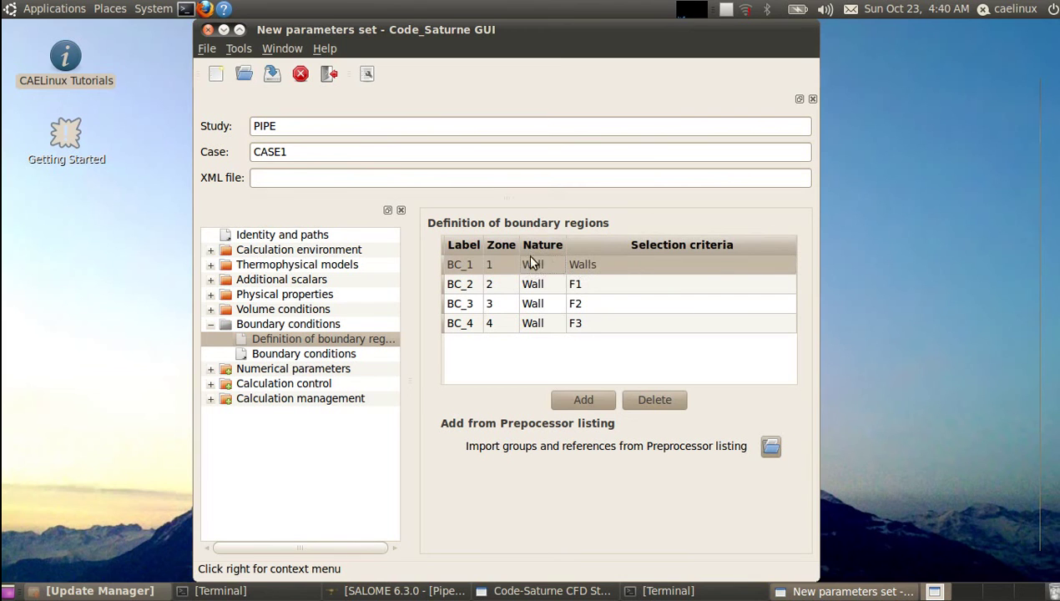
left_click(601, 288)
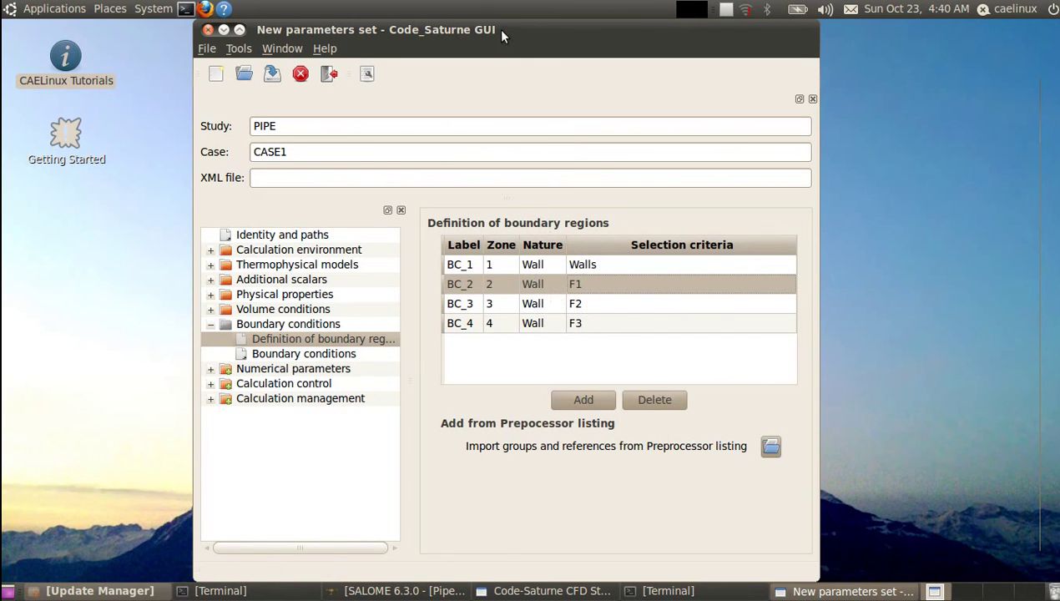
left_click_drag(503, 35, 724, 35)
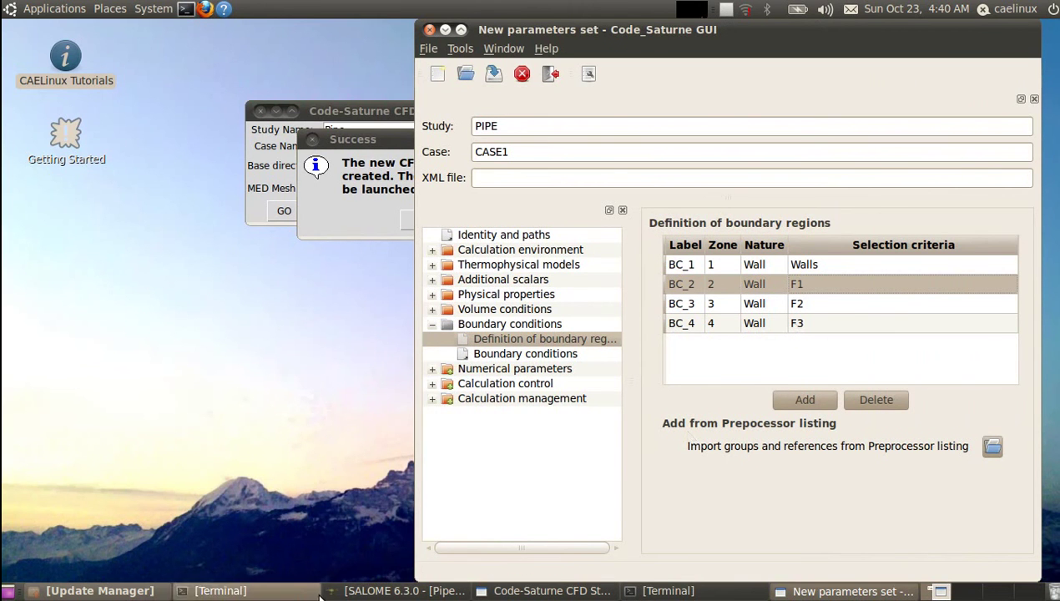
left_click(381, 590)
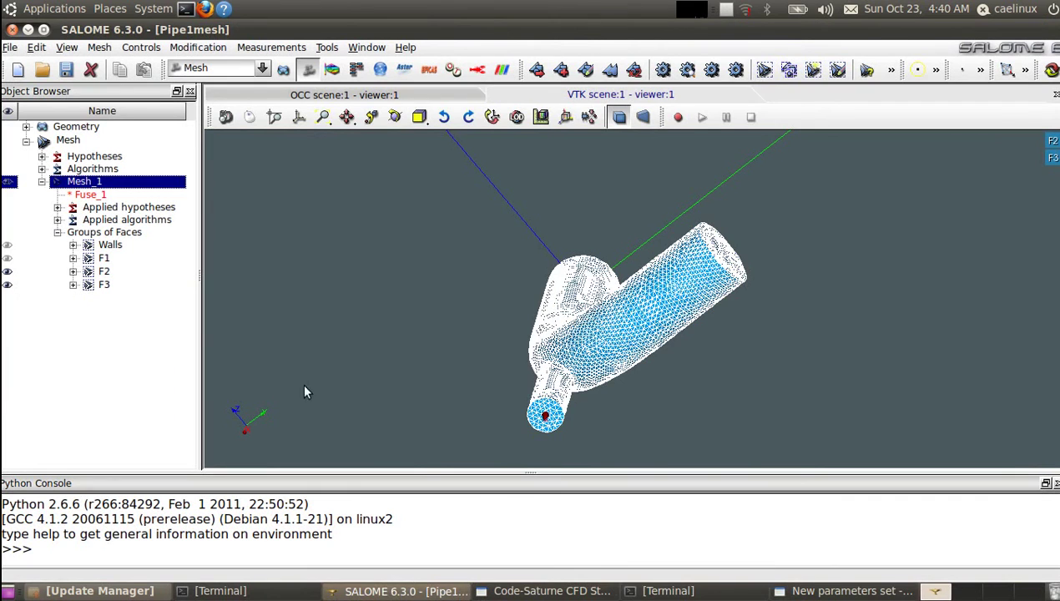
left_click(835, 591)
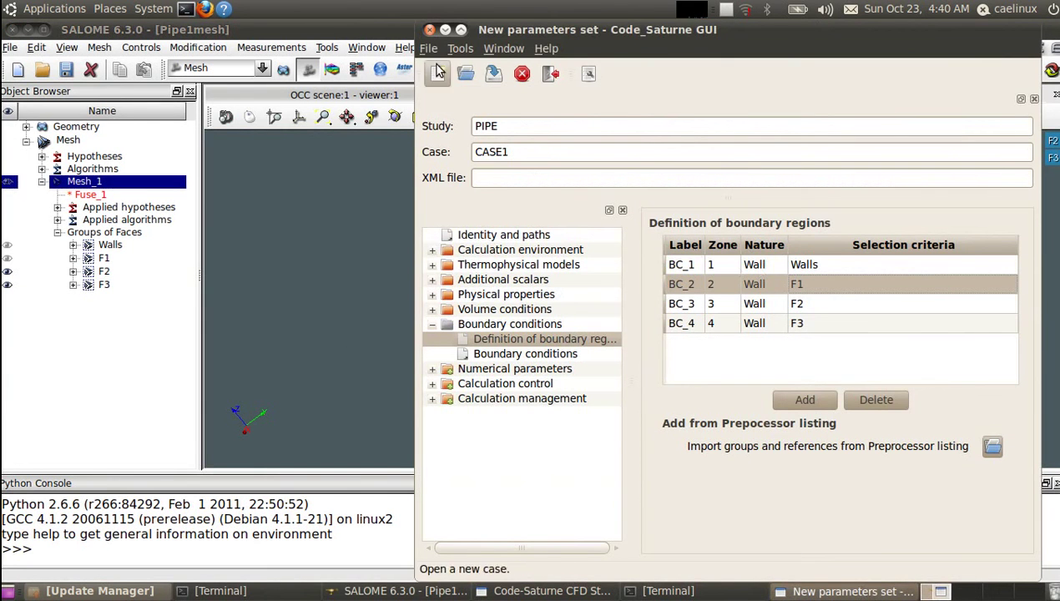
Switch to SALOME and shrink its window and object browser so the mesh view sits beside the Code_Saturne parameters window.
left_click(301, 47)
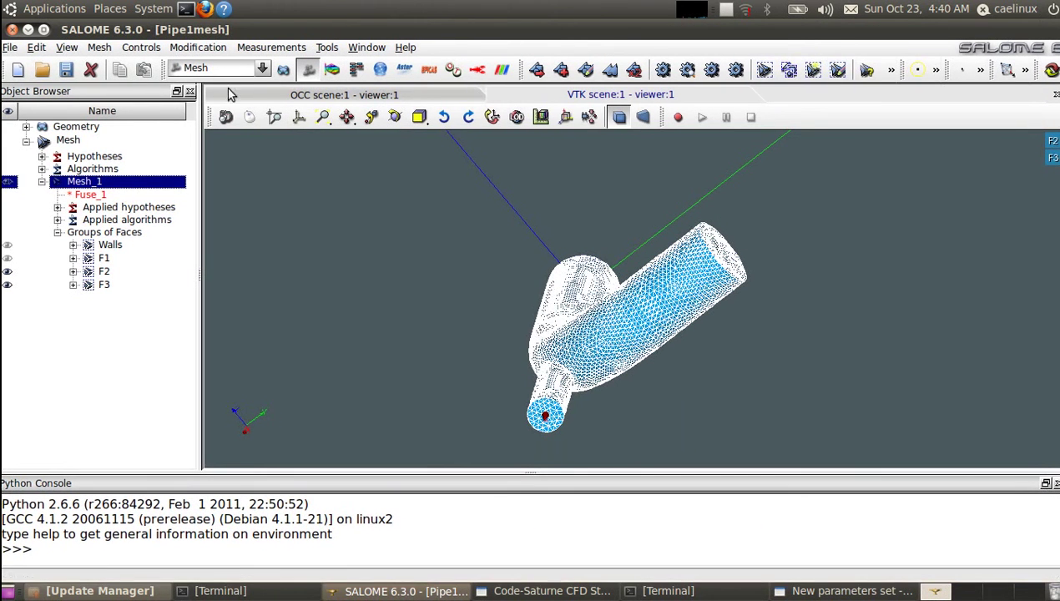
left_click(44, 29)
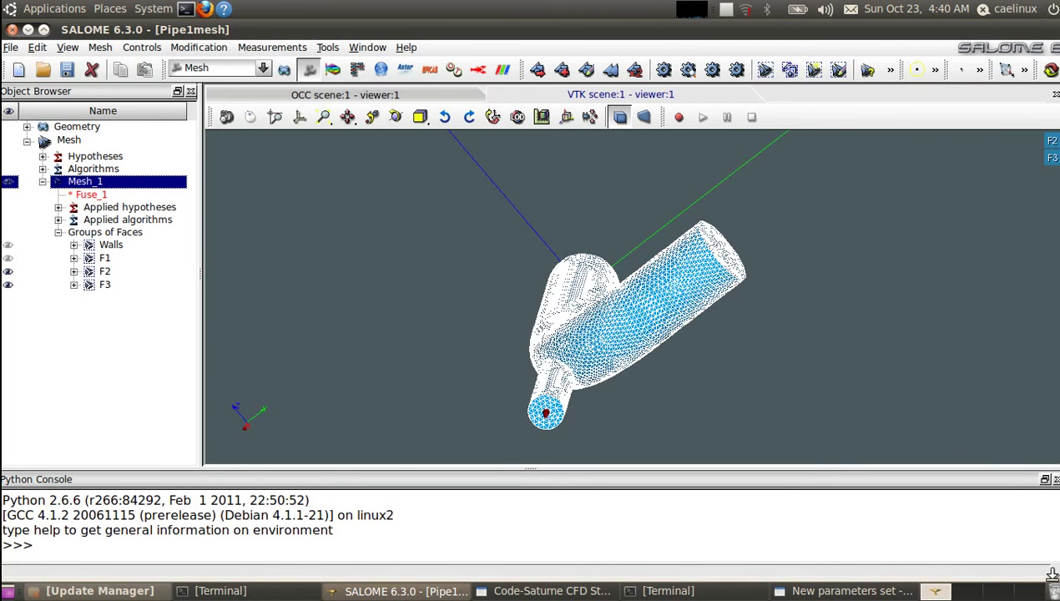
left_click_drag(1048, 573, 416, 574)
left_click_drag(201, 451, 173, 444)
Display only face group F1 of Mesh_1 in the 3D viewer and examine it from another angle.
left_click(105, 259)
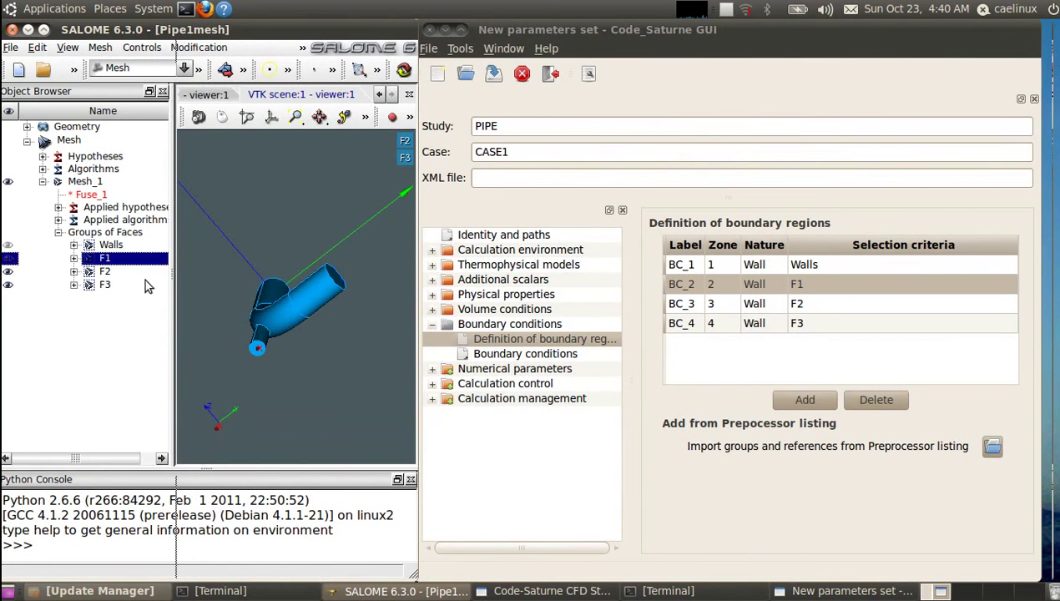
right_click(75, 257)
left_click(173, 408)
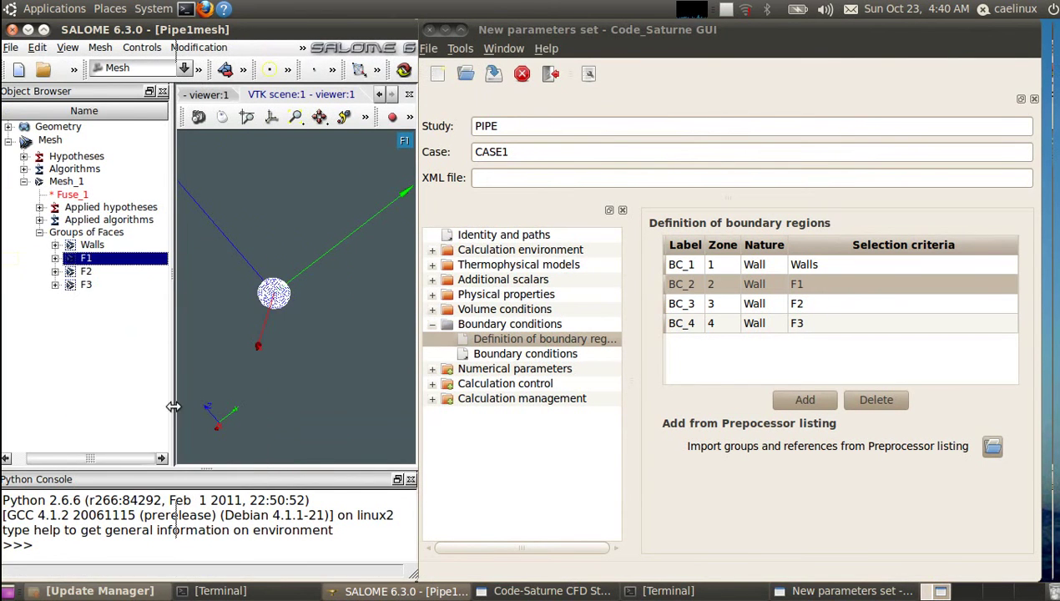
right_click_drag(236, 362, 317, 338, "ctrl")
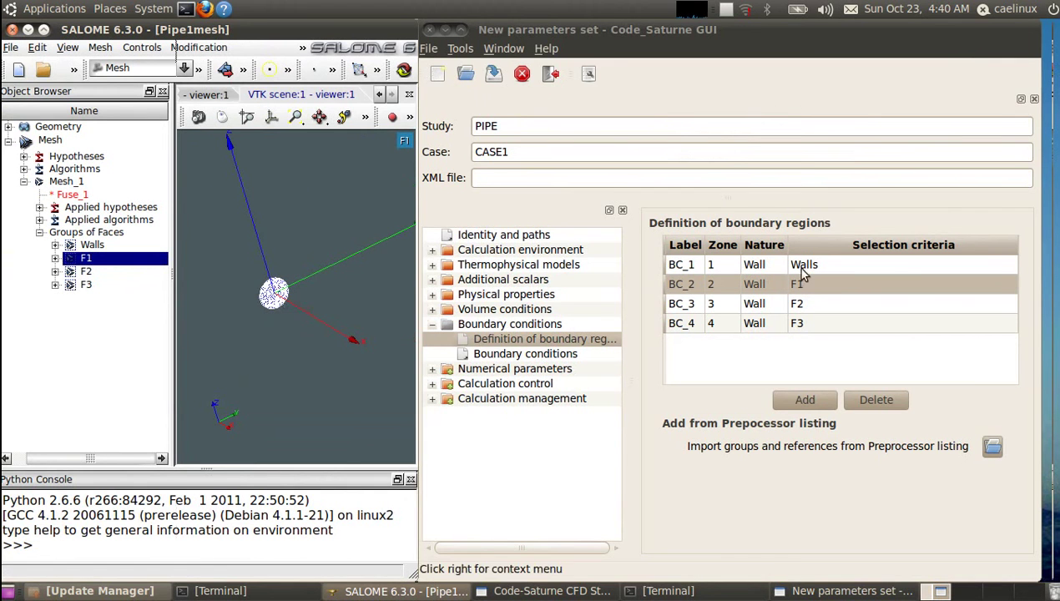
Show face groups F2 and F3 together with F1 in the SALOME mesh viewer.
left_click(88, 272)
left_click(87, 286, "shift")
right_click(92, 288)
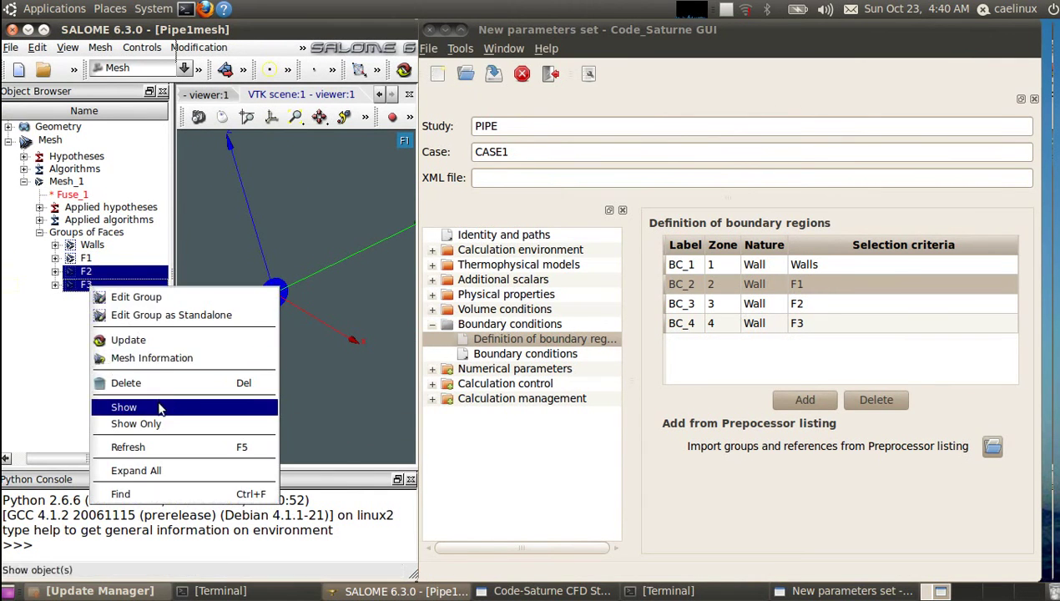
left_click(133, 406)
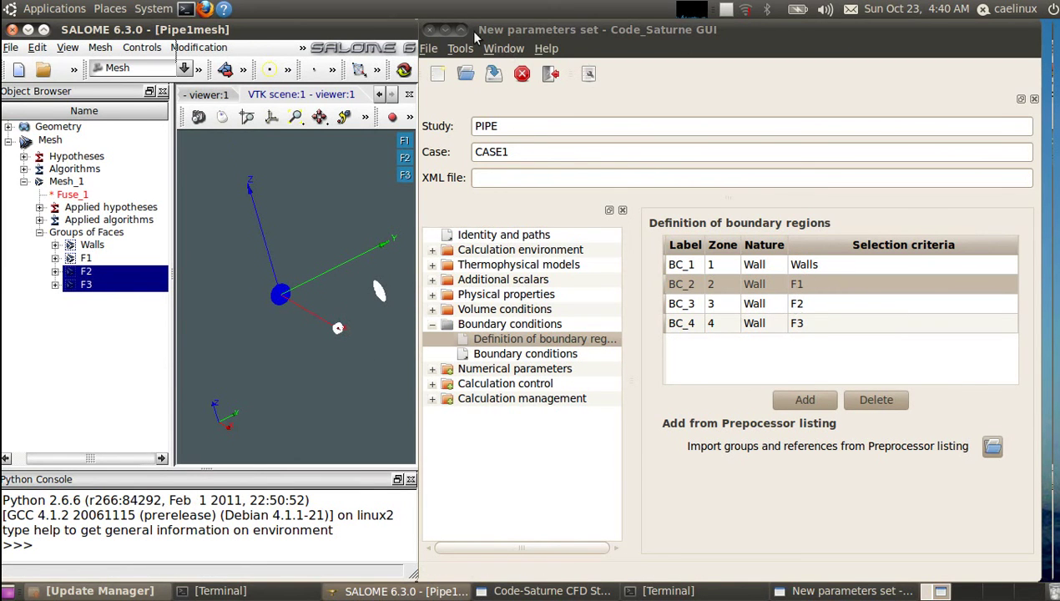
Minimize SALOME, maximize the Code_Saturne window, and set the nature of boundary region BC_2 (F1) to Inlet.
left_click(28, 29)
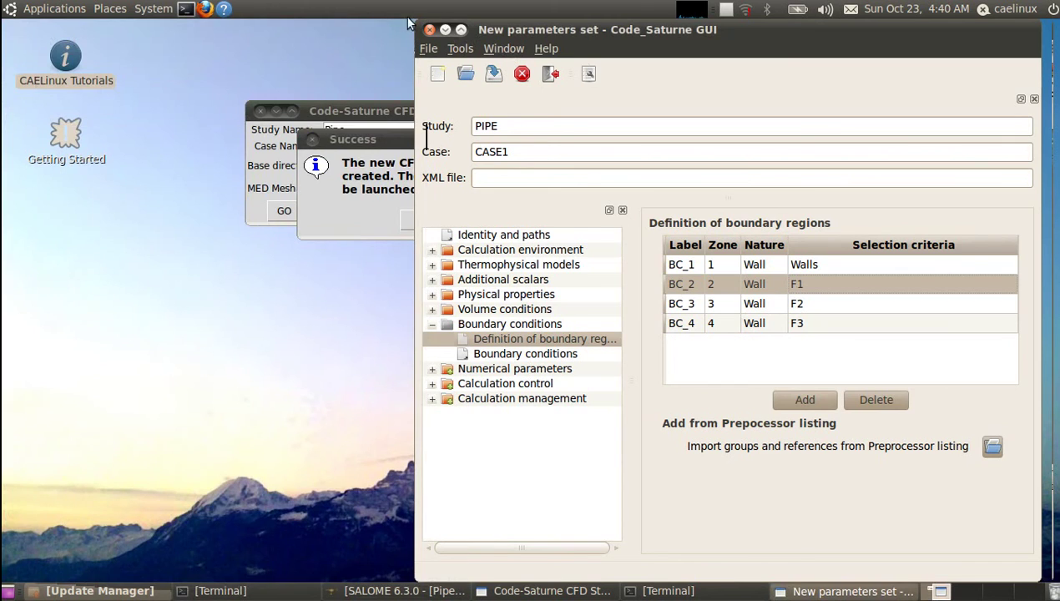
left_click(462, 29)
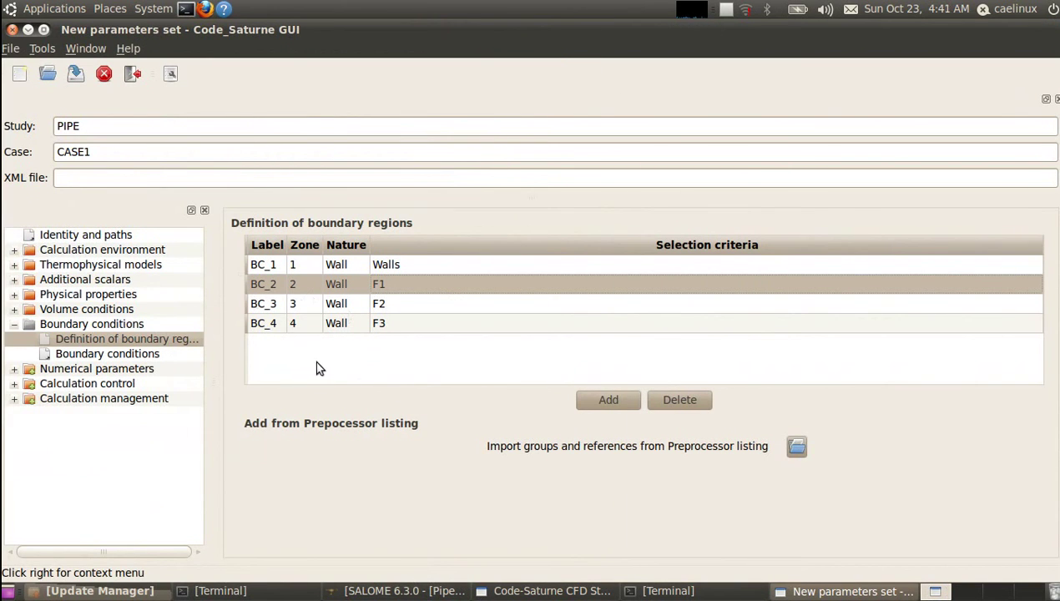
double_click(352, 291)
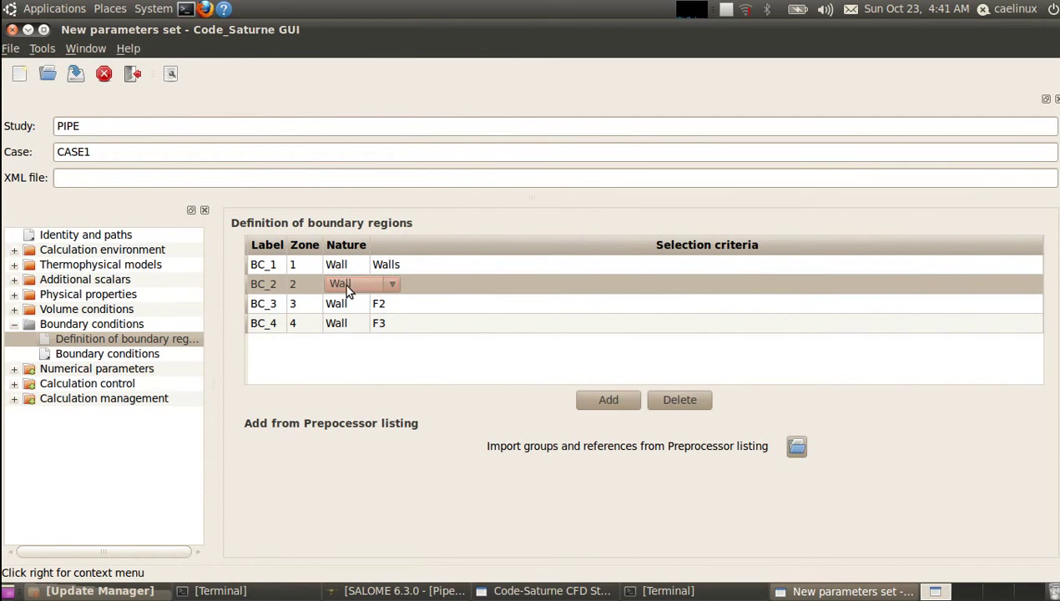
left_click(346, 286)
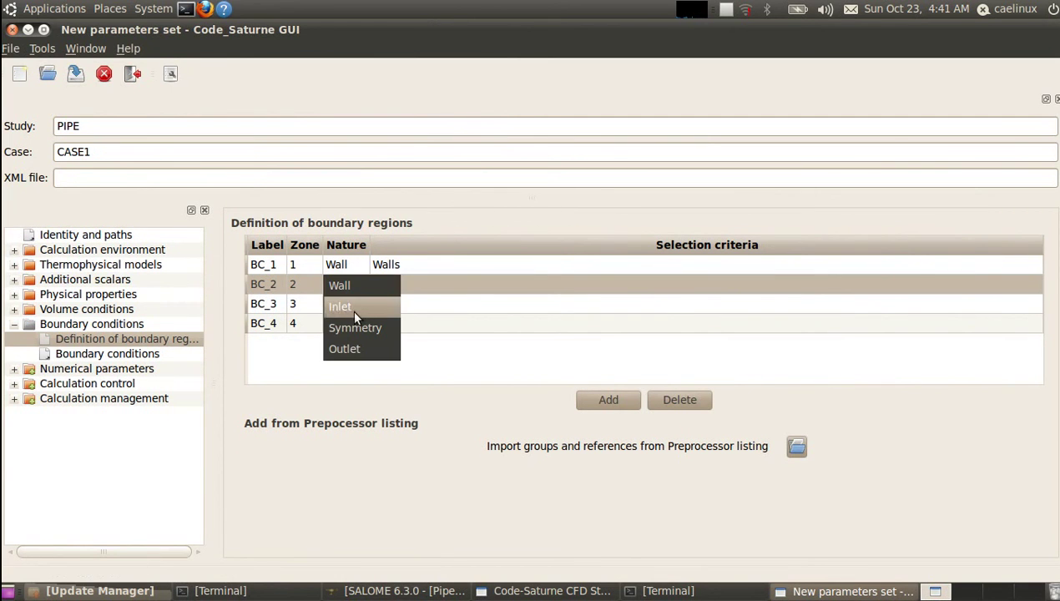
left_click(352, 307)
Set the nature of boundary regions BC_3 (F2) and BC_4 (F3) to Outlet.
double_click(348, 303)
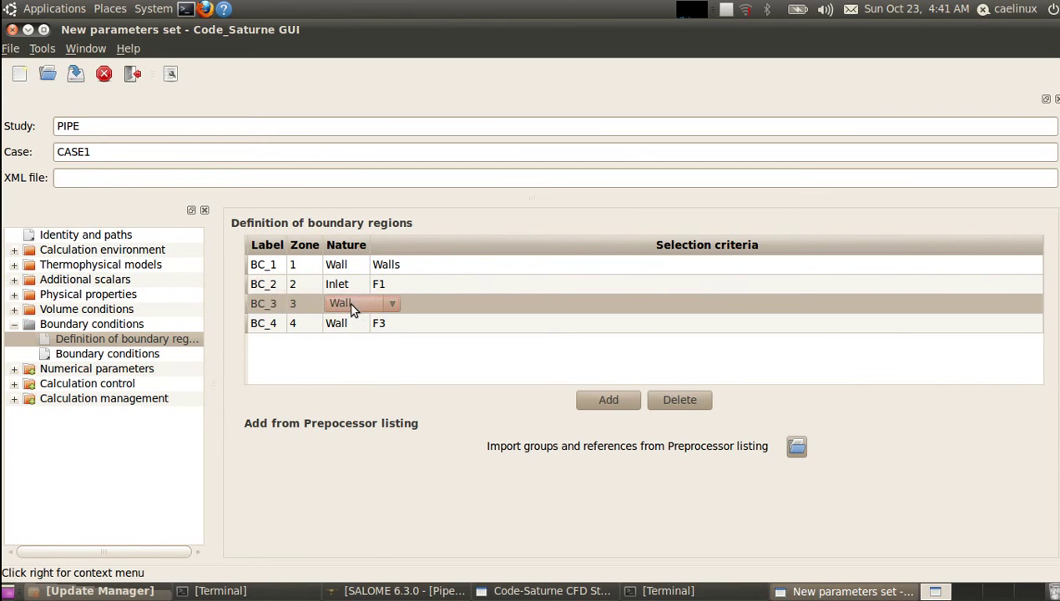
left_click(350, 305)
left_click(352, 366)
left_click(354, 330)
double_click(351, 331)
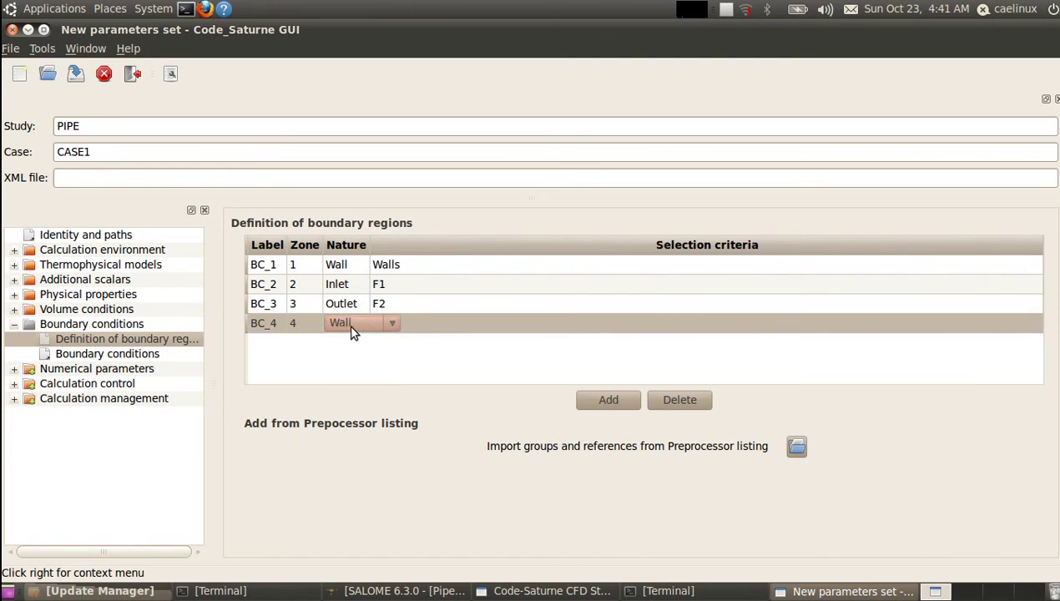
left_click(350, 332)
left_click(356, 381)
left_click(409, 365)
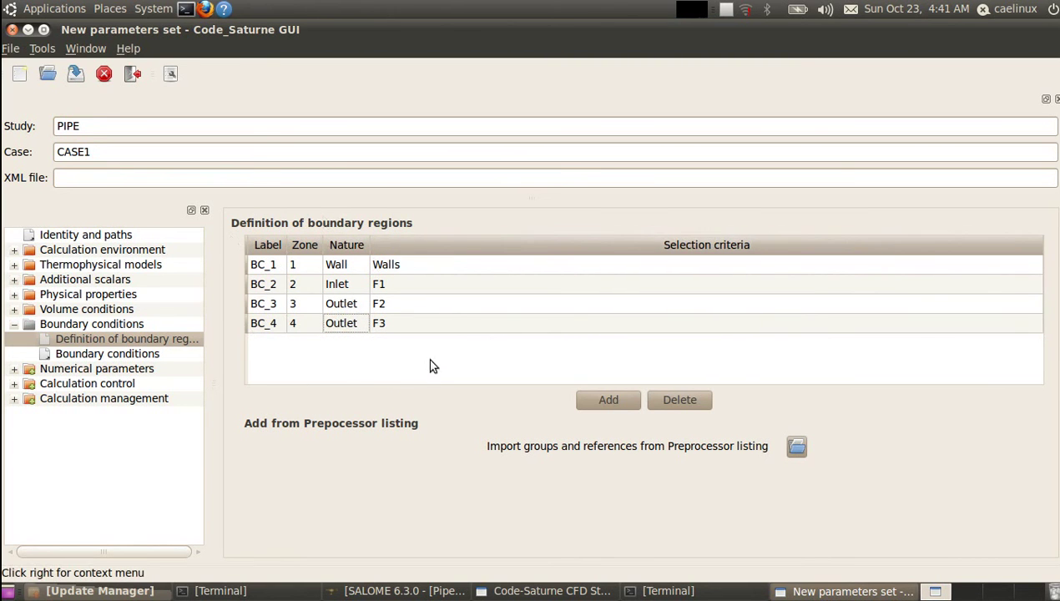
Review the boundary condition settings of the wall, the inlet and the two outlets.
left_click(125, 358)
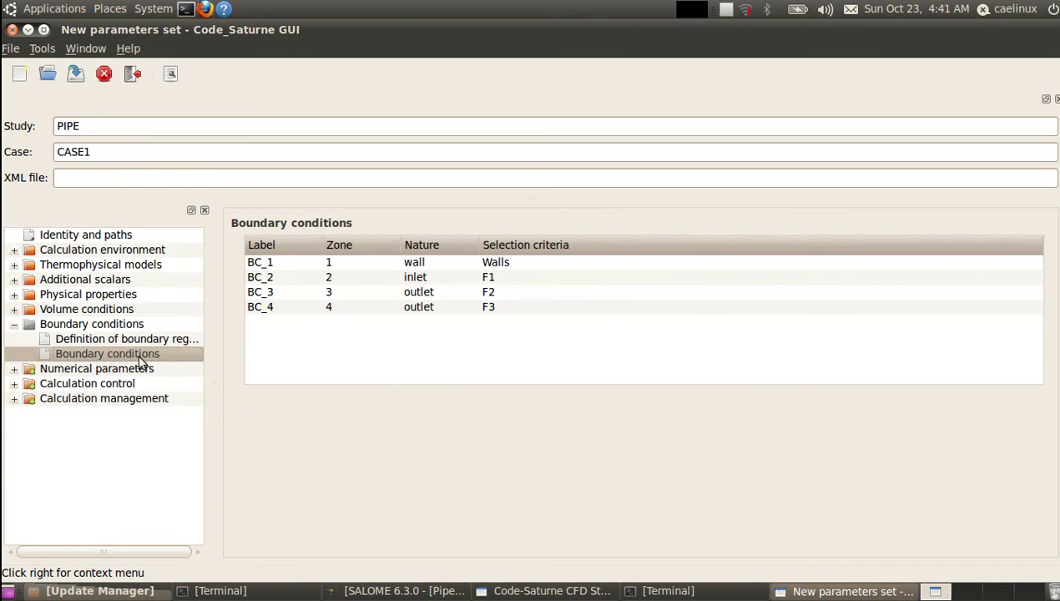
left_click(362, 265)
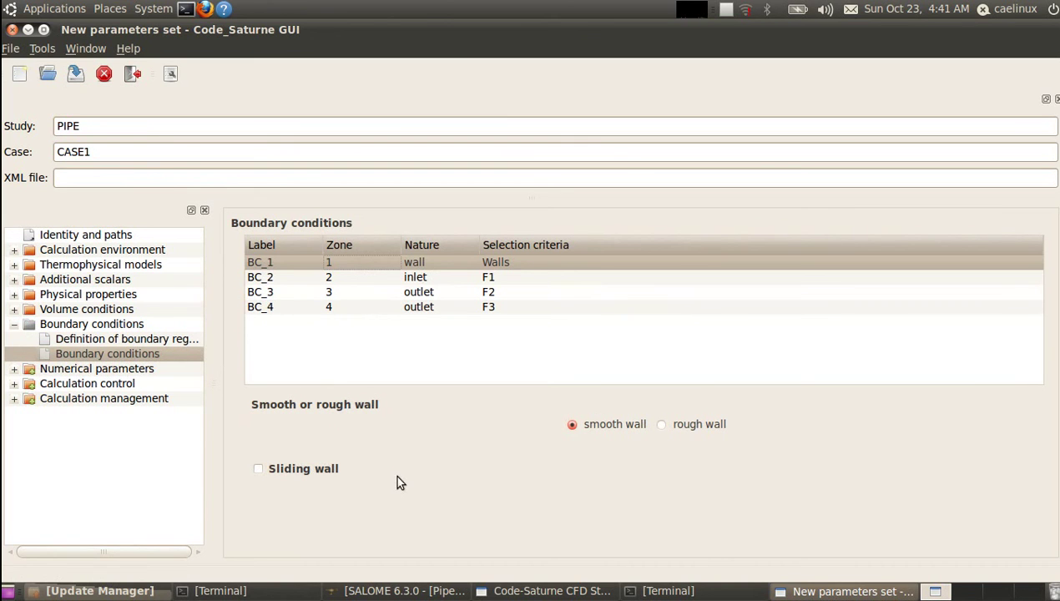
left_click(414, 281)
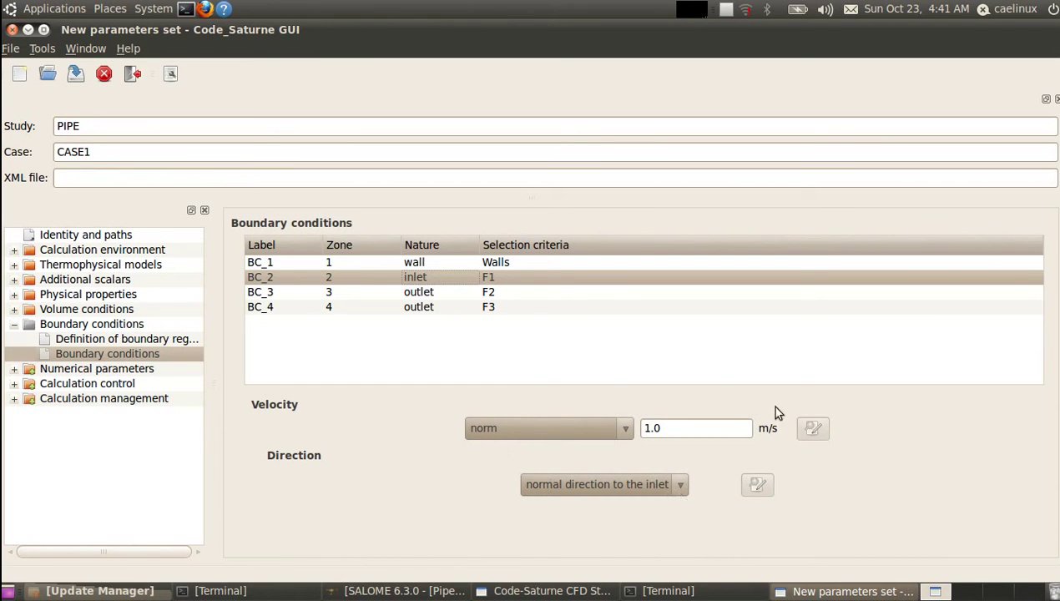
left_click(421, 294)
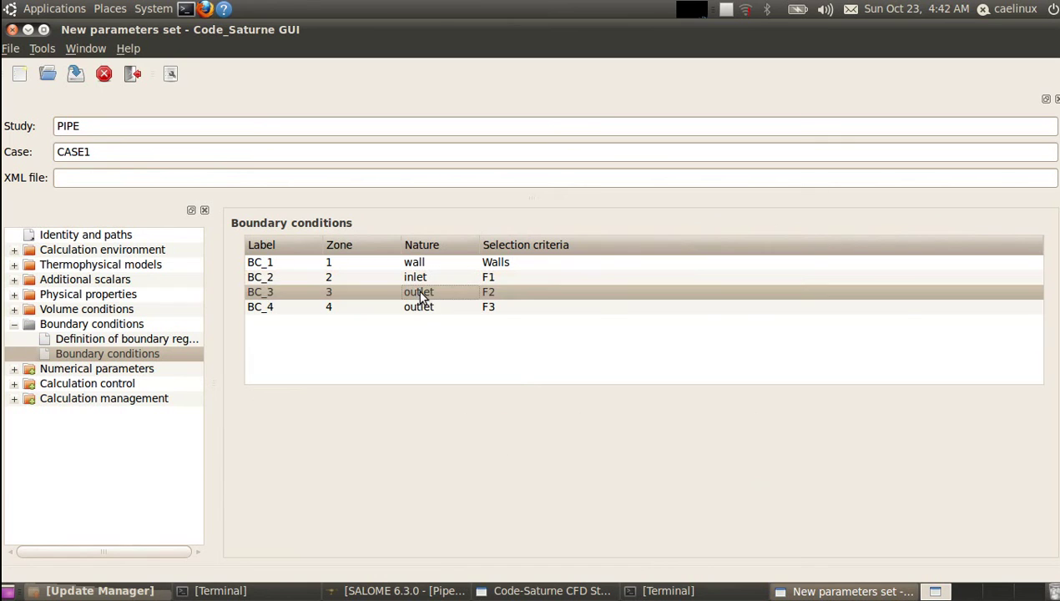
left_click(421, 306)
left_click(423, 309)
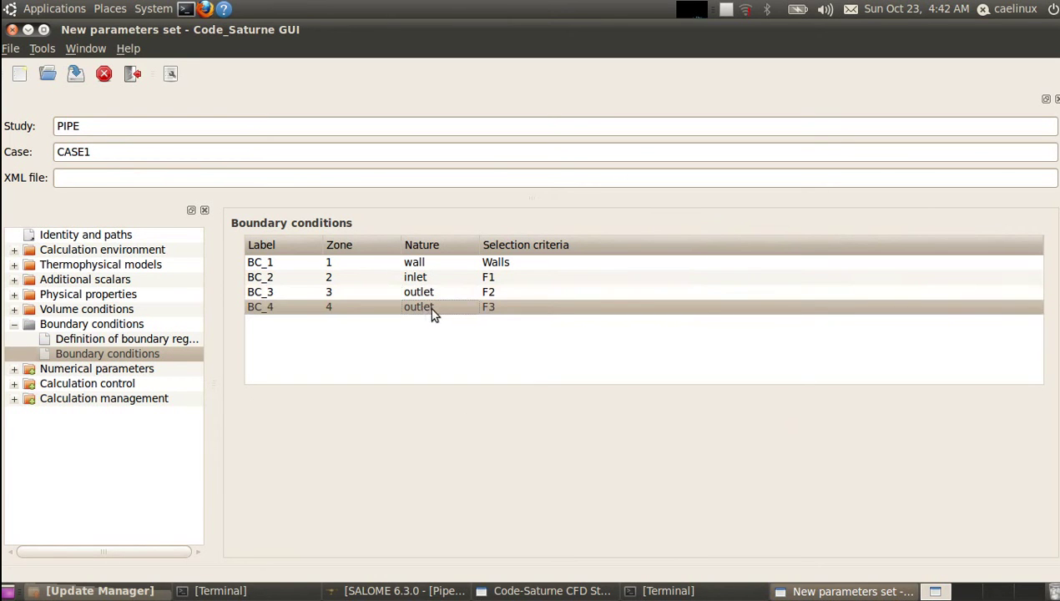
Set the number of iterations to 100 in the steady flow management of the numerical parameters.
left_click(13, 325)
left_click(14, 340)
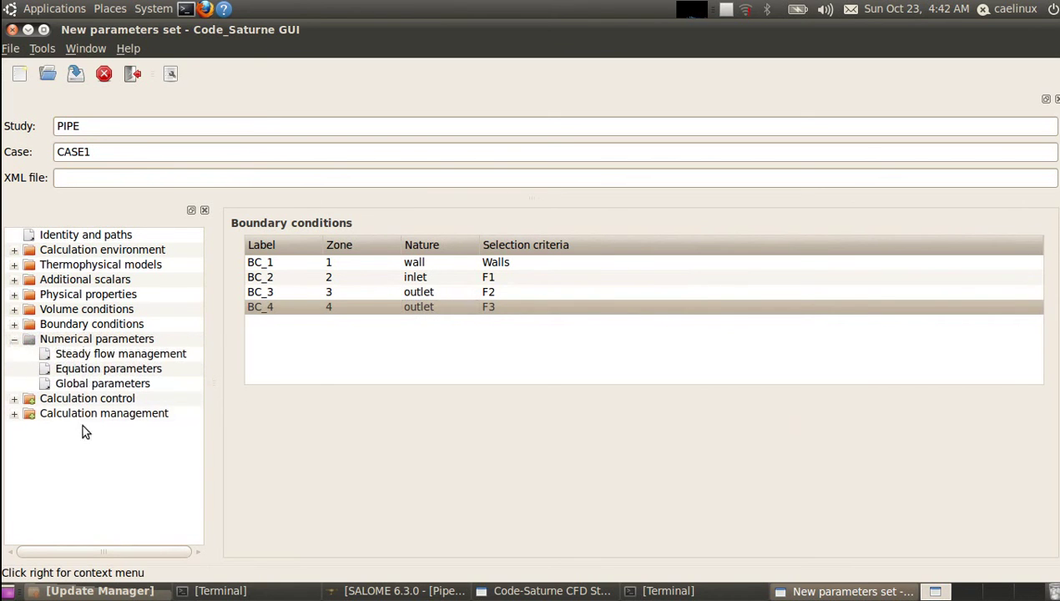
left_click(89, 354)
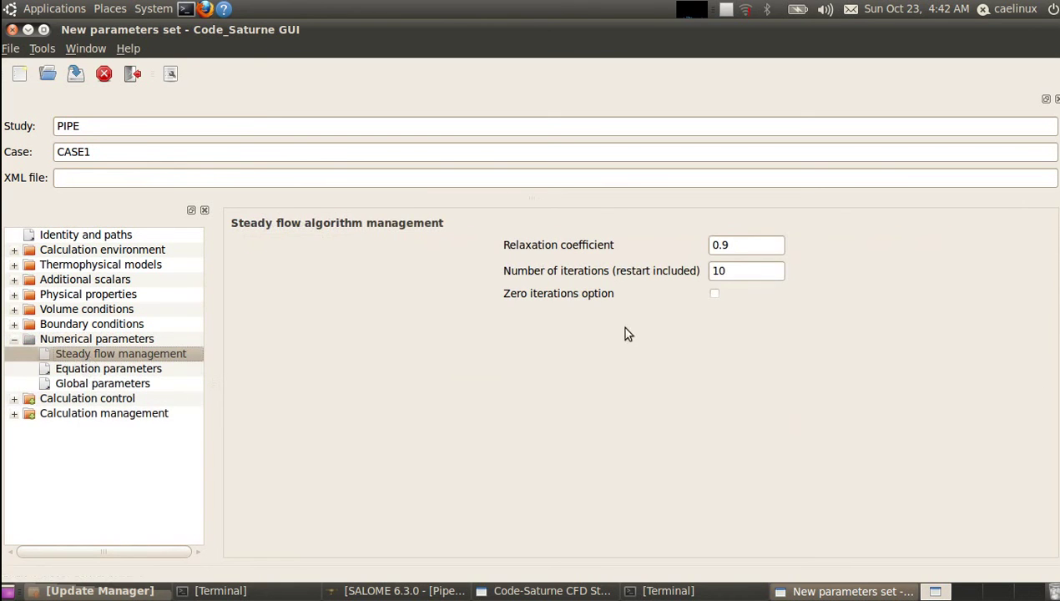
left_click(743, 270)
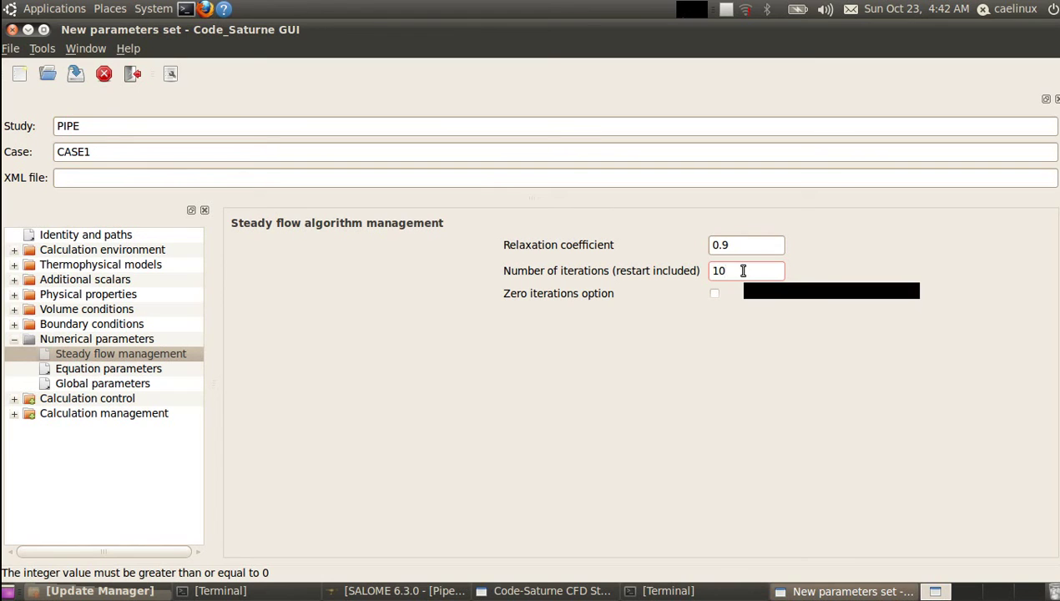
left_click(744, 269)
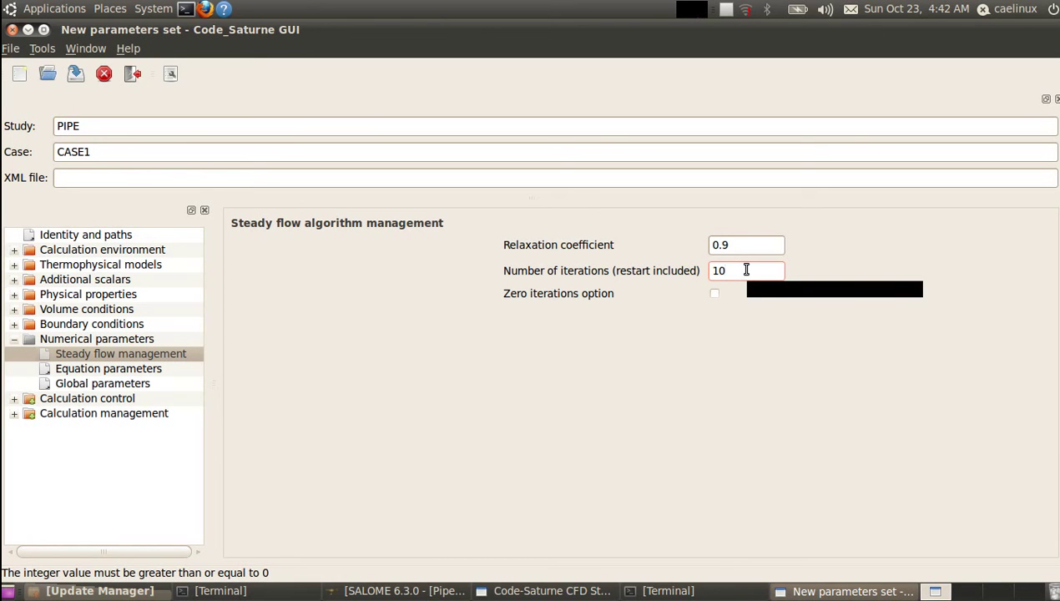
type("0")
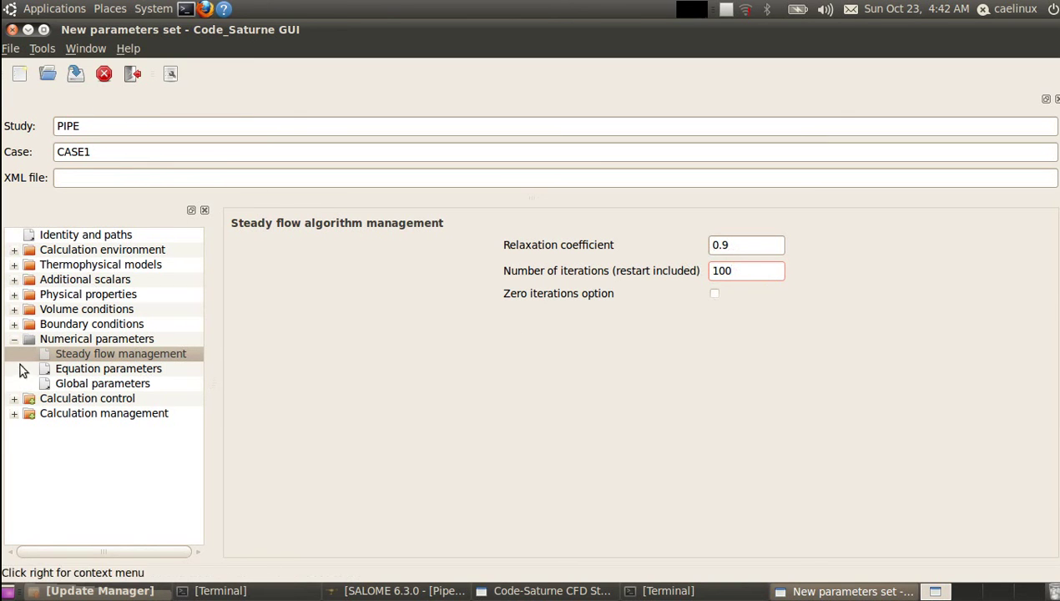
Review the equation parameters' solver and scheme settings, the global numerical parameters and the time averages.
left_click(60, 368)
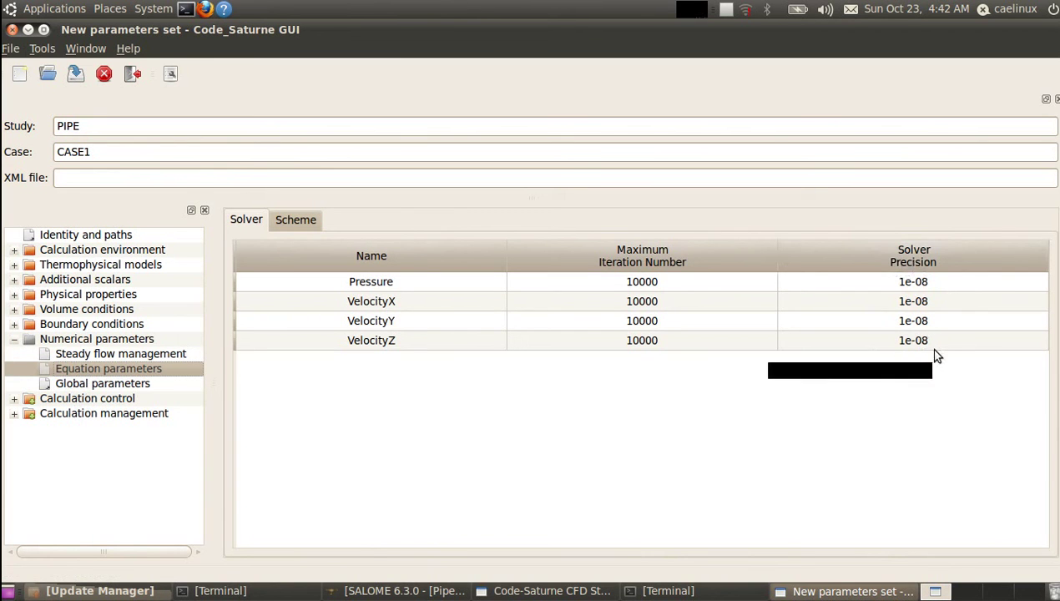
left_click(302, 217)
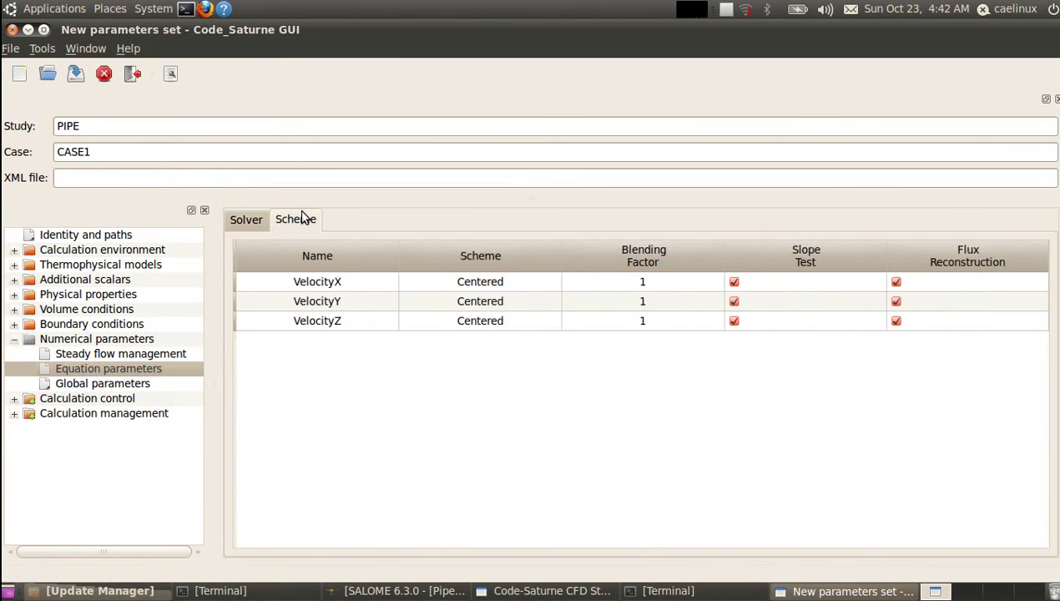
left_click(243, 220)
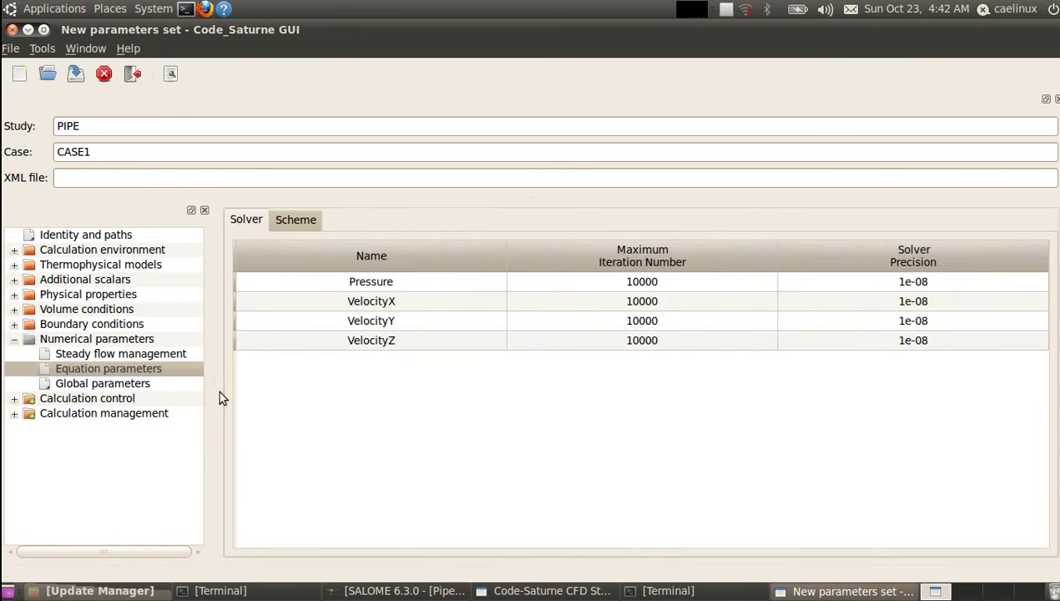
left_click(95, 383)
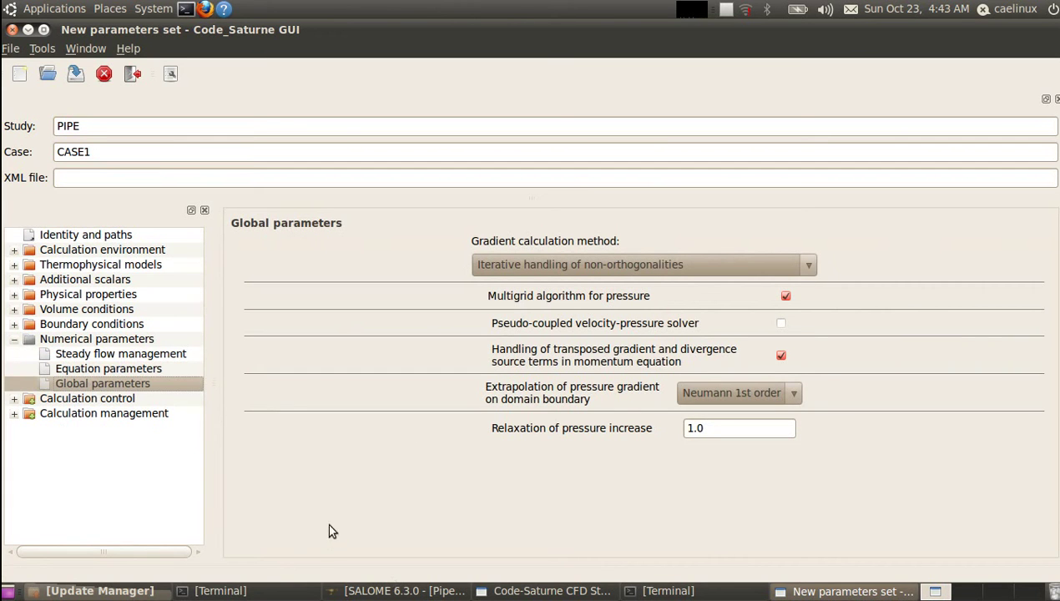
left_click(14, 399)
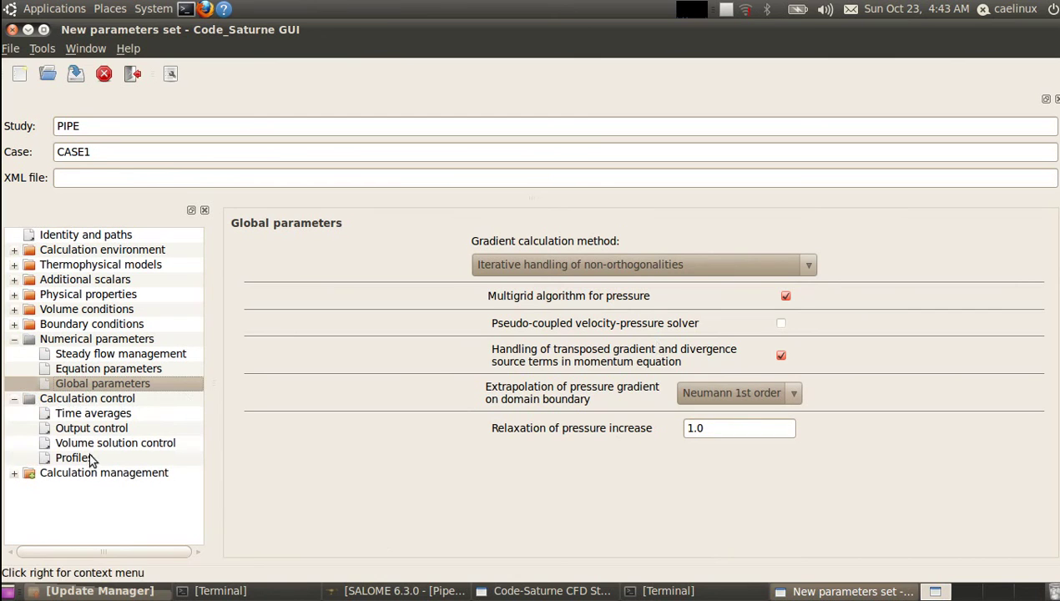
left_click(82, 414)
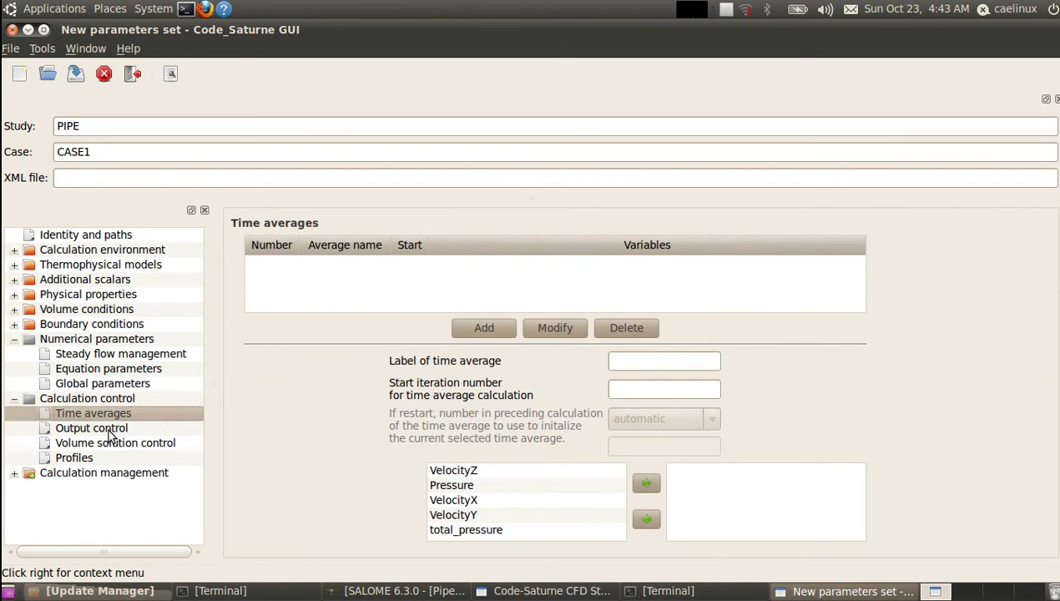
In the output control, set post-processing to every 'n' time steps with an interval of 10.
left_click(109, 431)
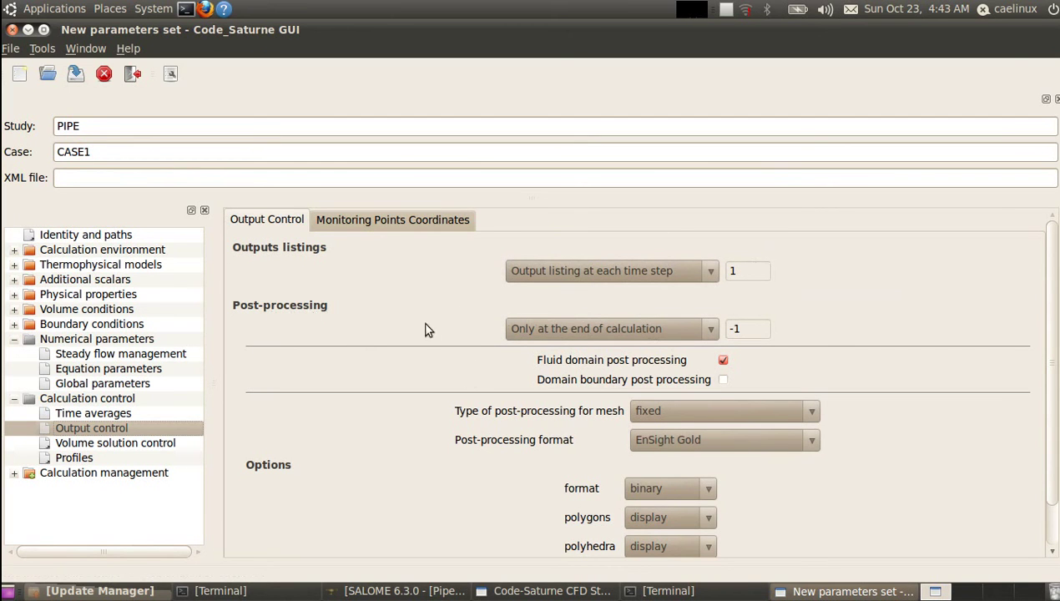
left_click(568, 331)
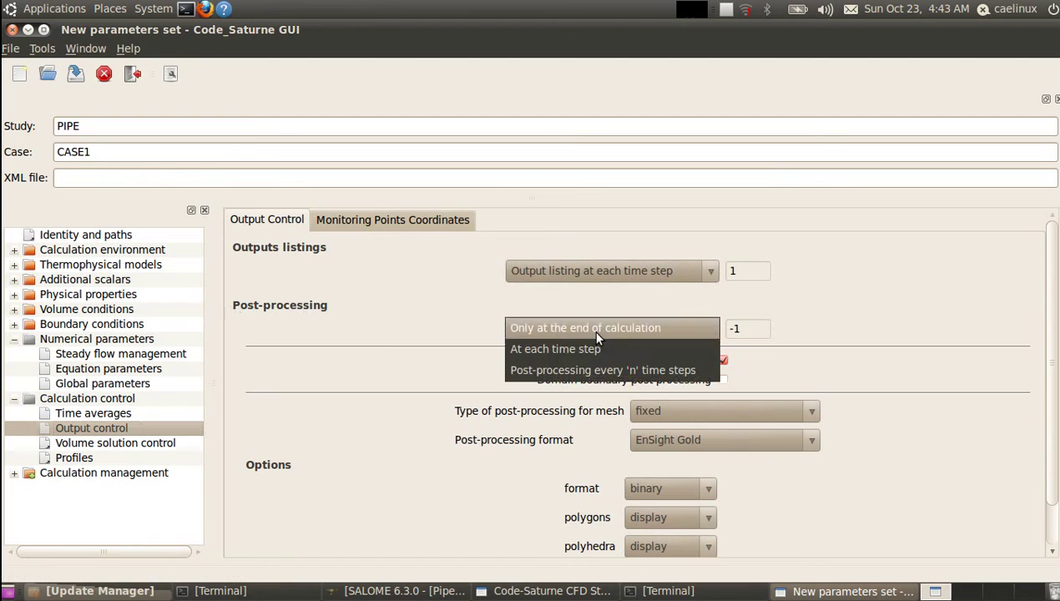
left_click(598, 371)
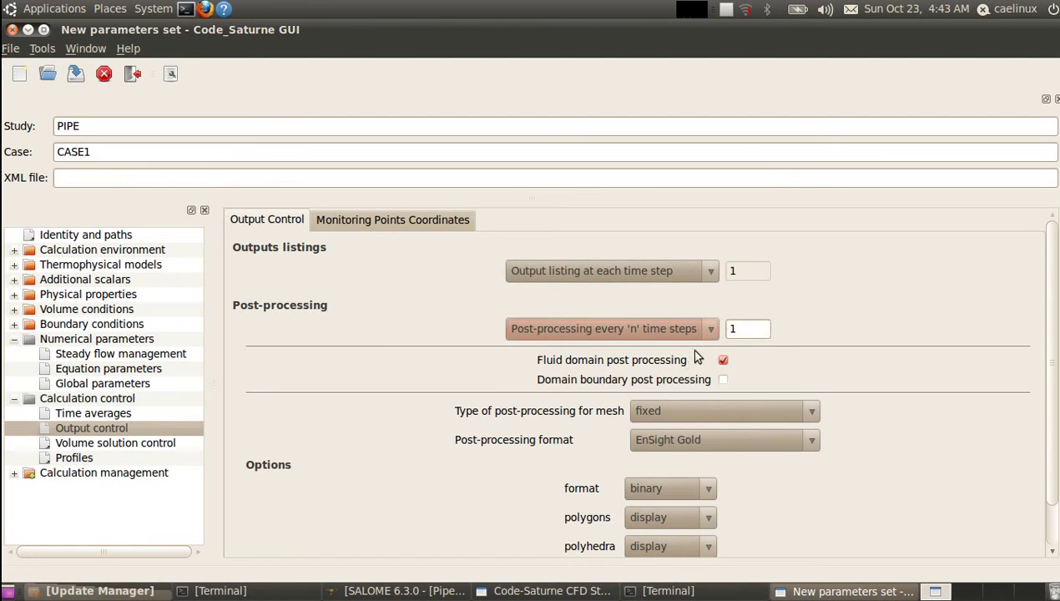
left_click(743, 331)
type("0")
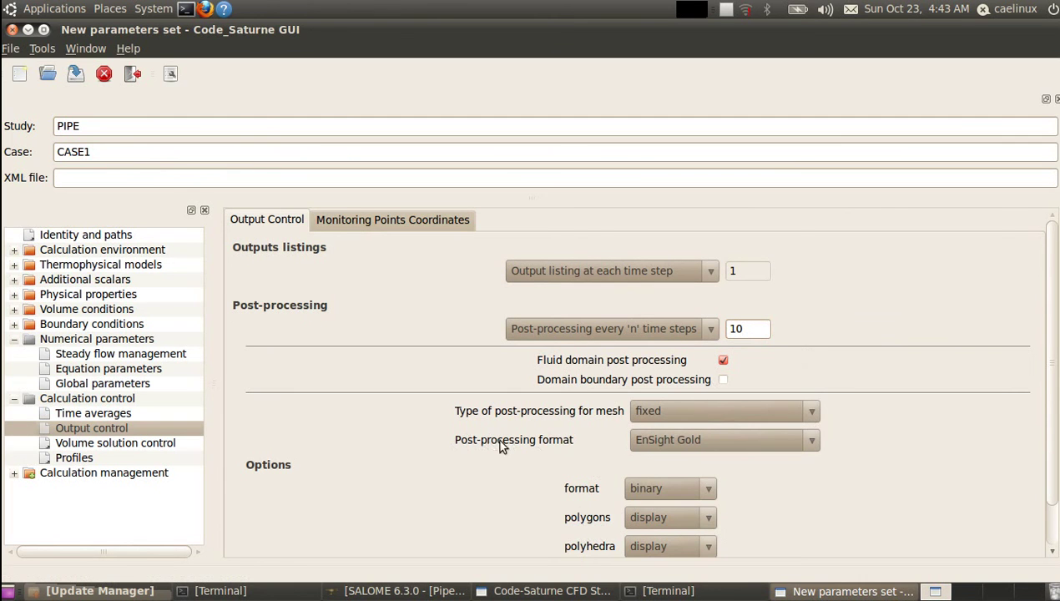
Set the post-processing format of the output control to MED.
left_click(682, 442)
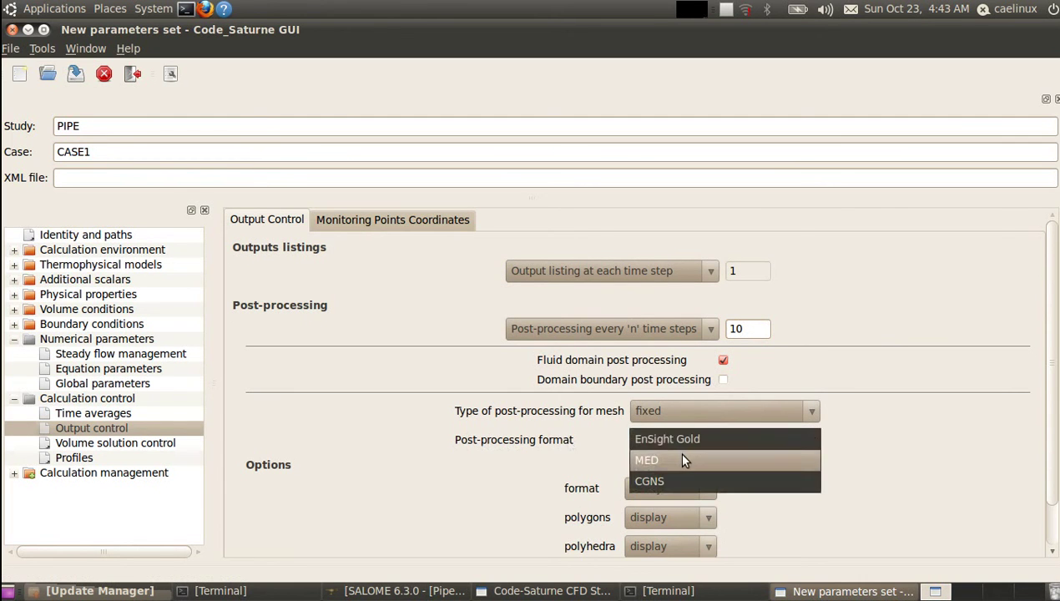
left_click(680, 457)
left_click(680, 449)
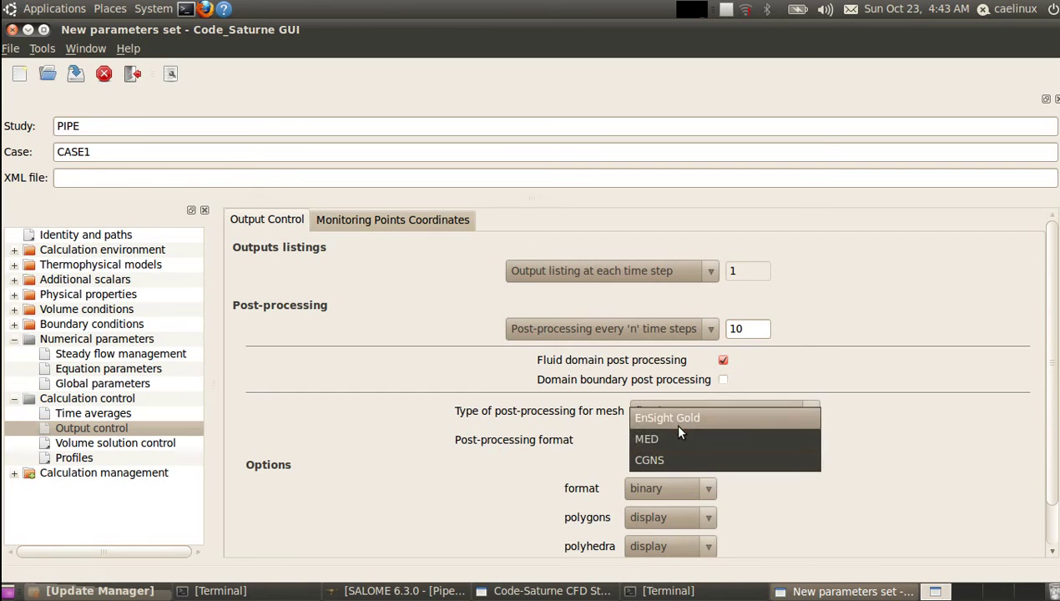
left_click(699, 423)
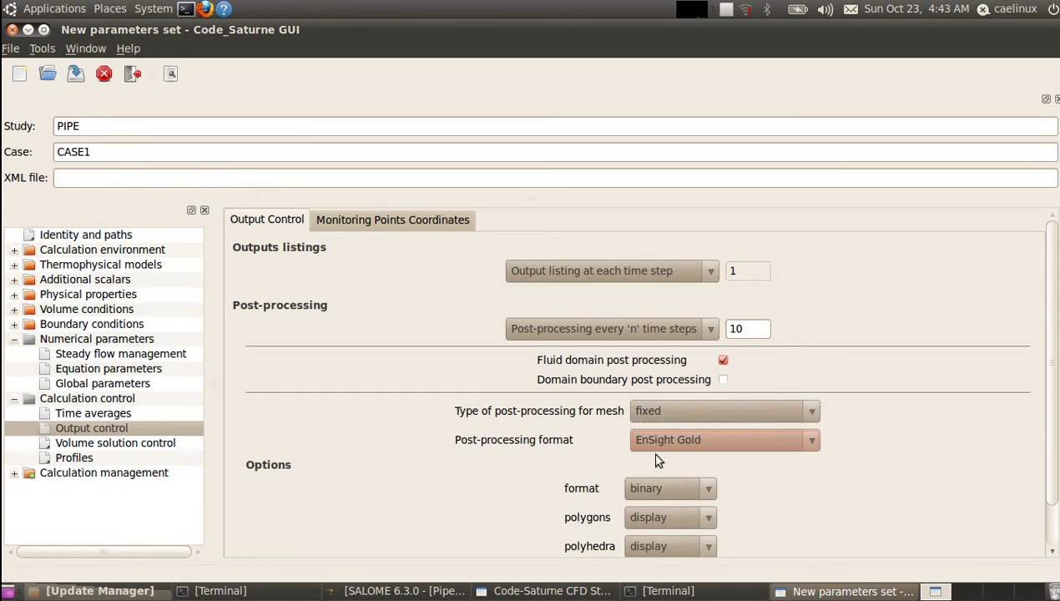
left_click(702, 449)
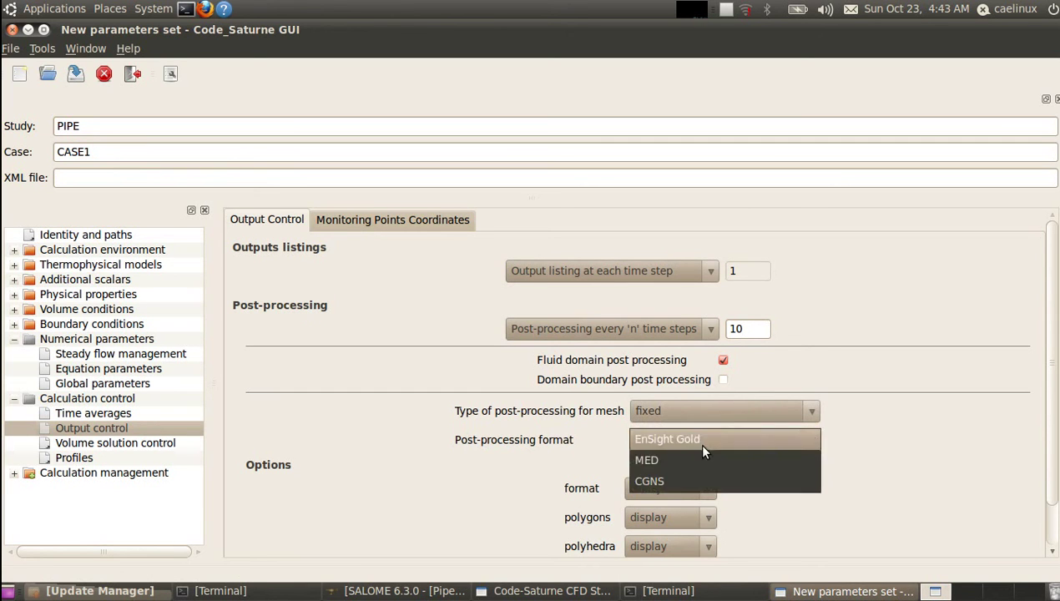
left_click(653, 466)
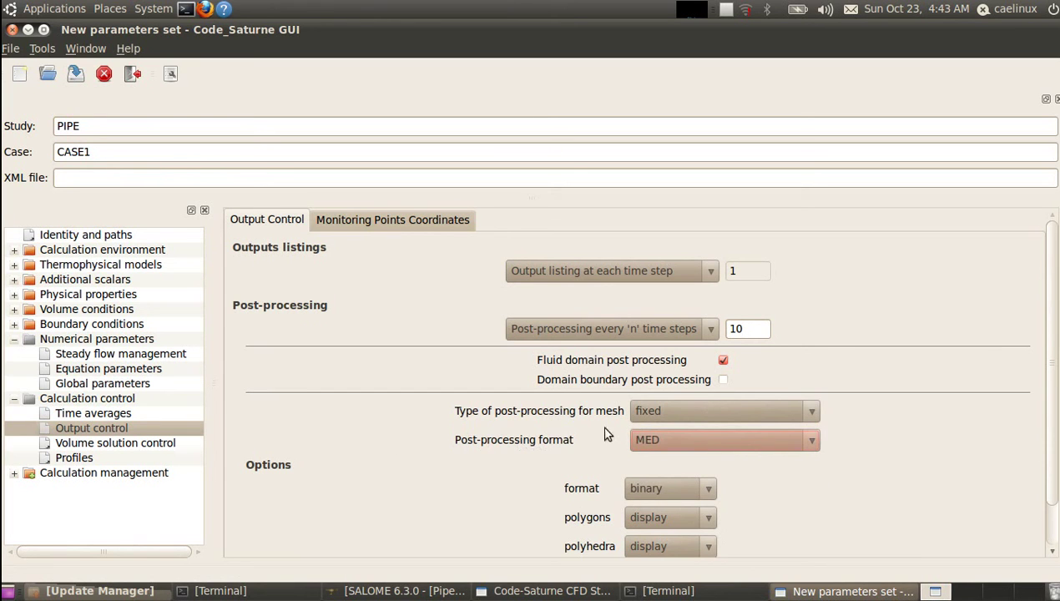
scroll(1050, 366, "down", 1)
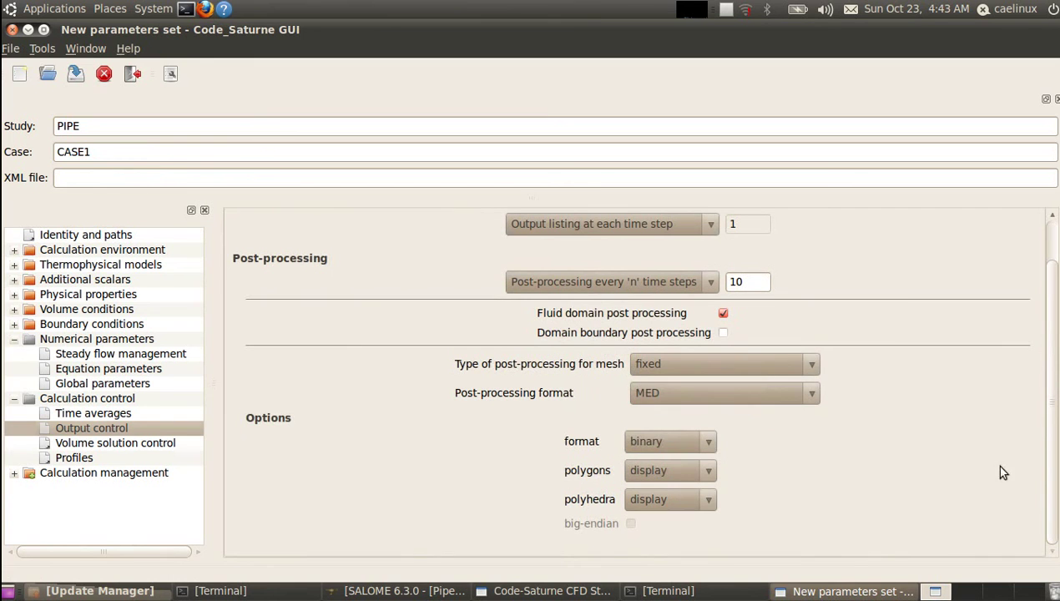
Review the volume solution control, the 1D profiles, the memory management and the start/restart settings.
left_click(122, 445)
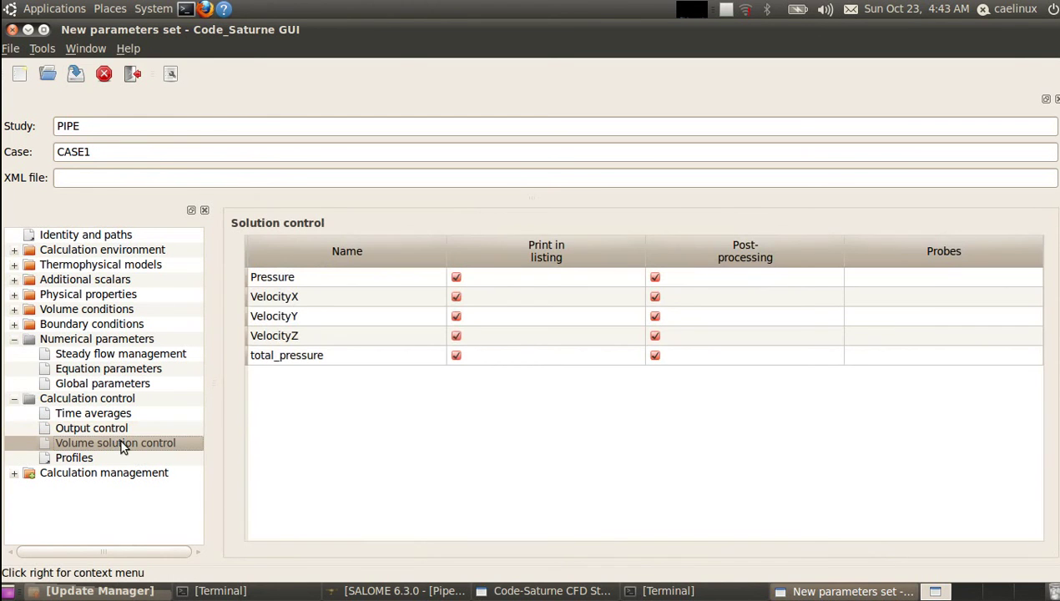
left_click(77, 459)
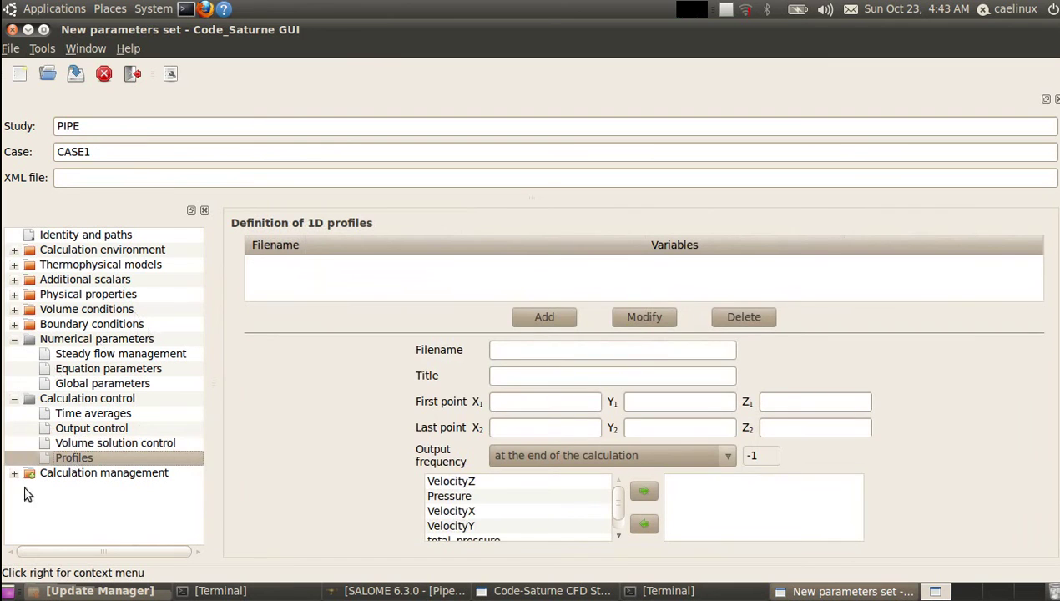
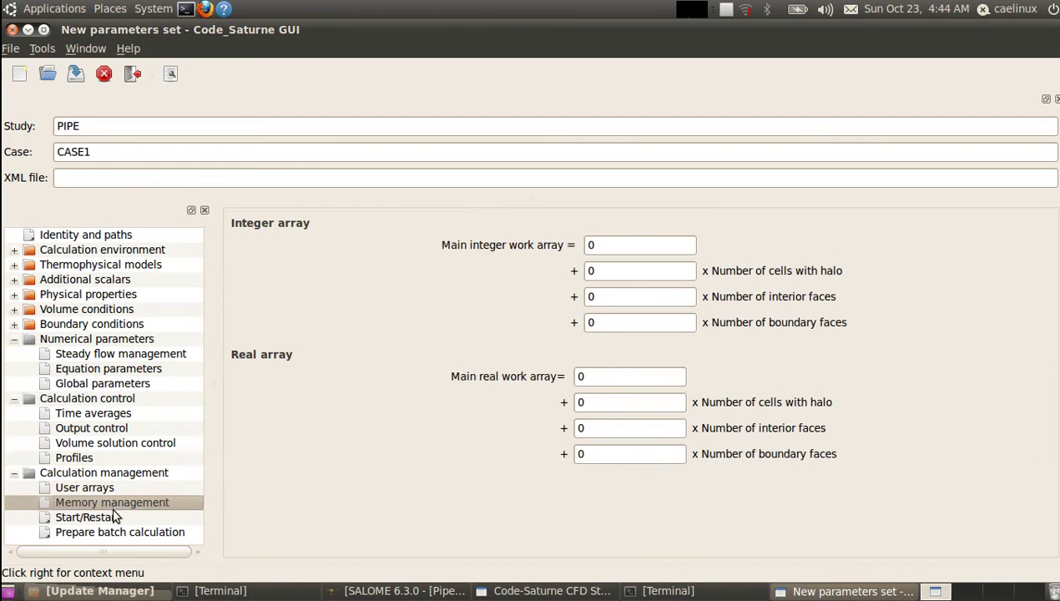
left_click(81, 519)
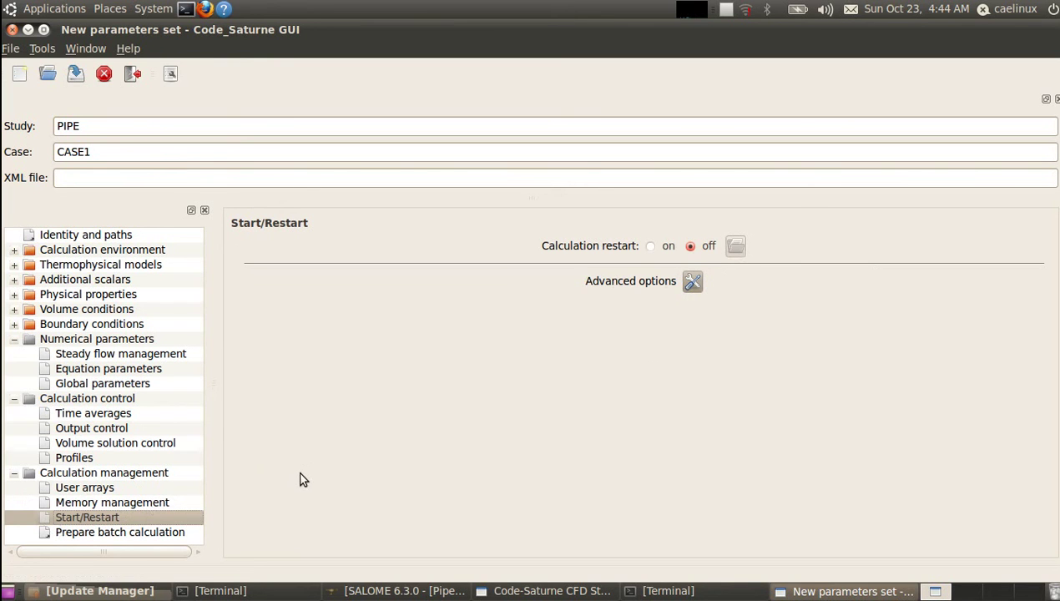
Set the batch calculation to 4 processors and accept its advanced options as they are.
left_click(94, 532)
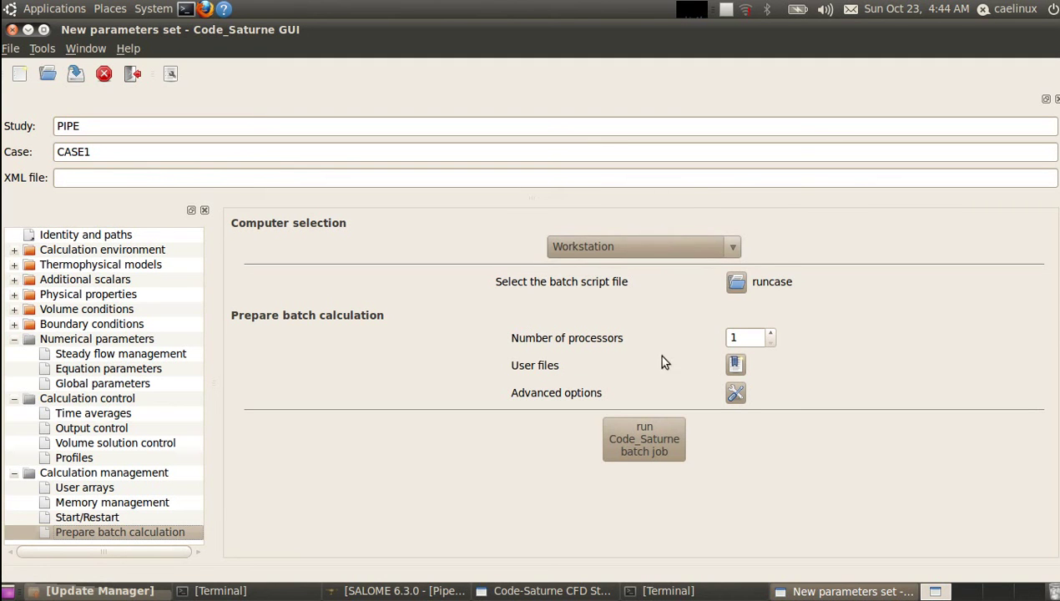
left_click(772, 334)
left_click(735, 393)
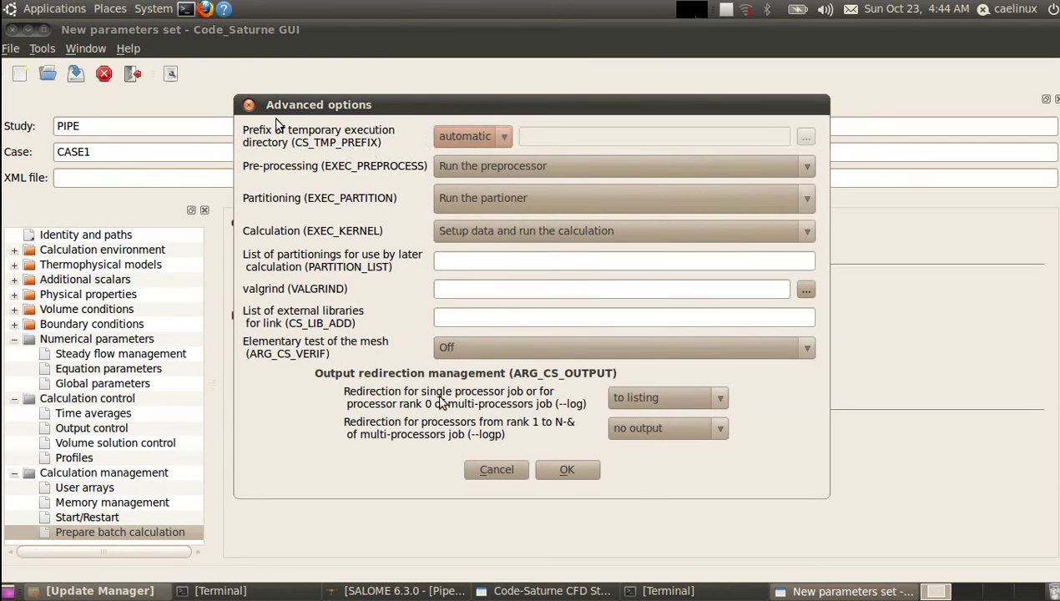
left_click(576, 469)
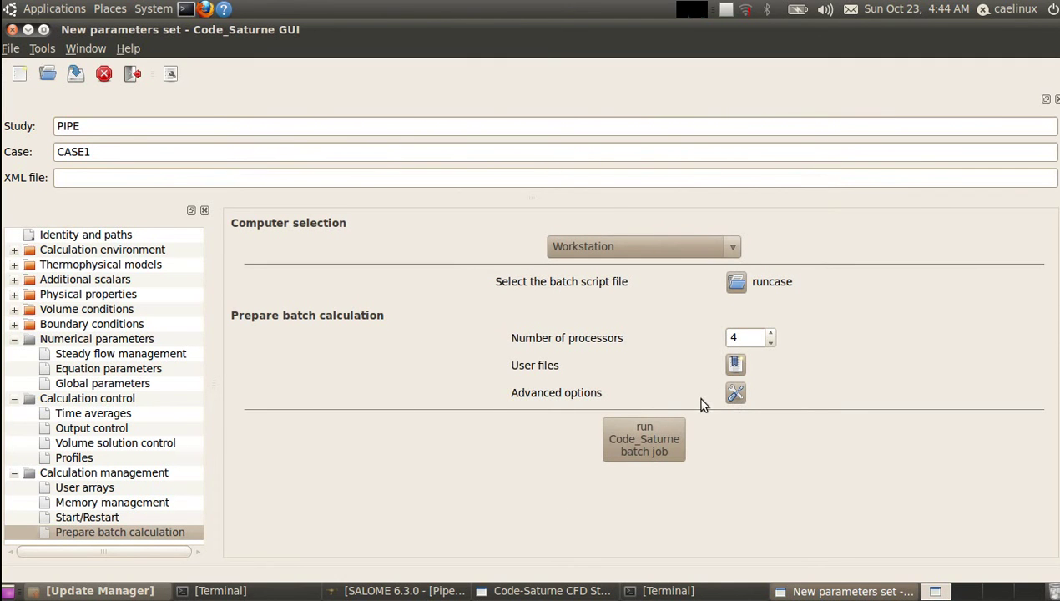
Save the parameter set as case1 in the case's DATA folder.
left_click(76, 82)
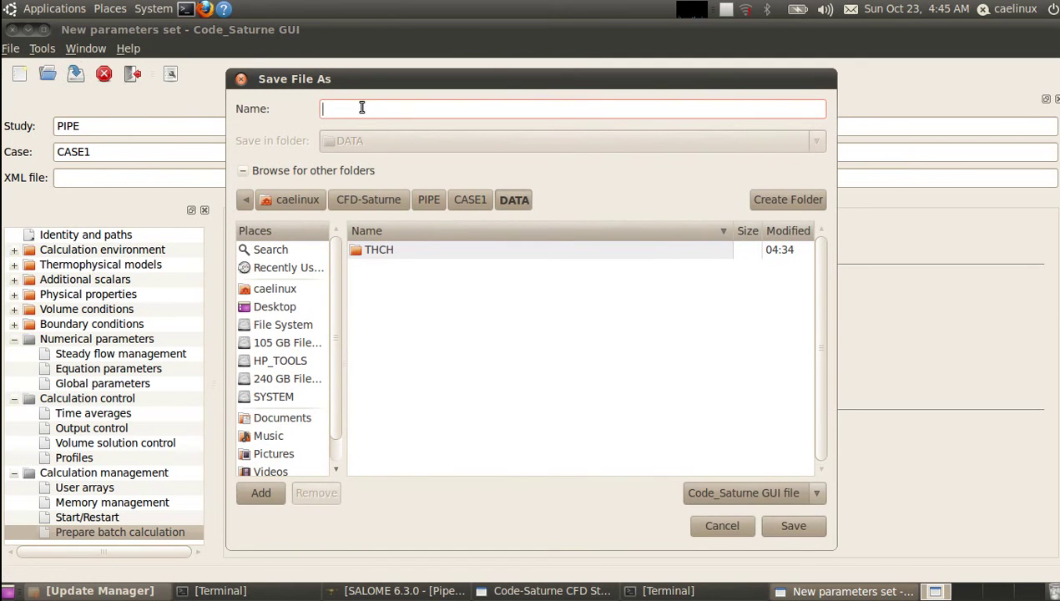
type("case1")
left_click(806, 526)
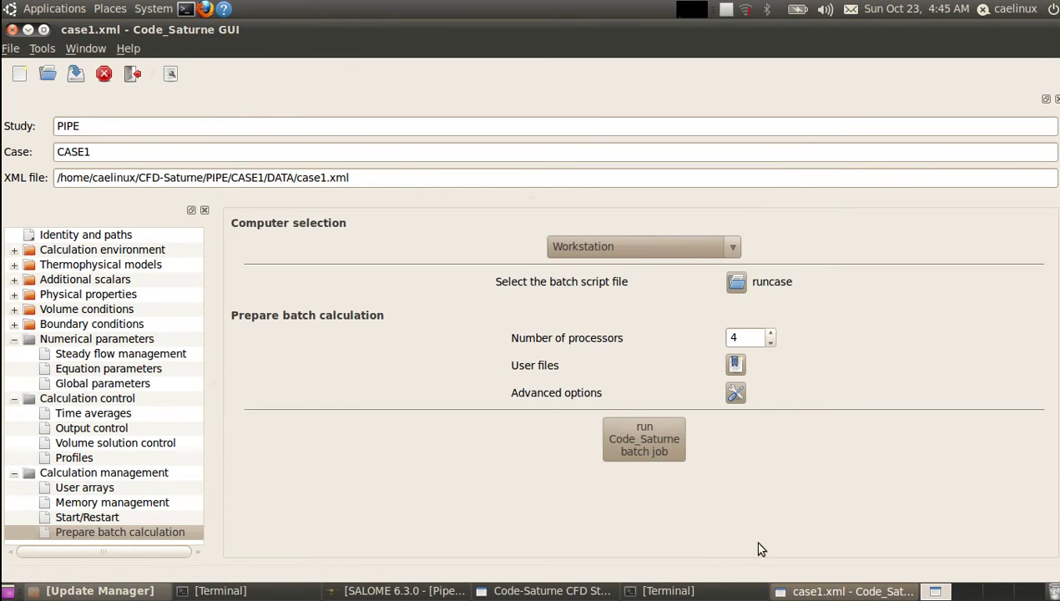
Run the Code_Saturne batch job and follow the calculation's progress in the terminal.
left_click(641, 450)
mouse_move(699, 17)
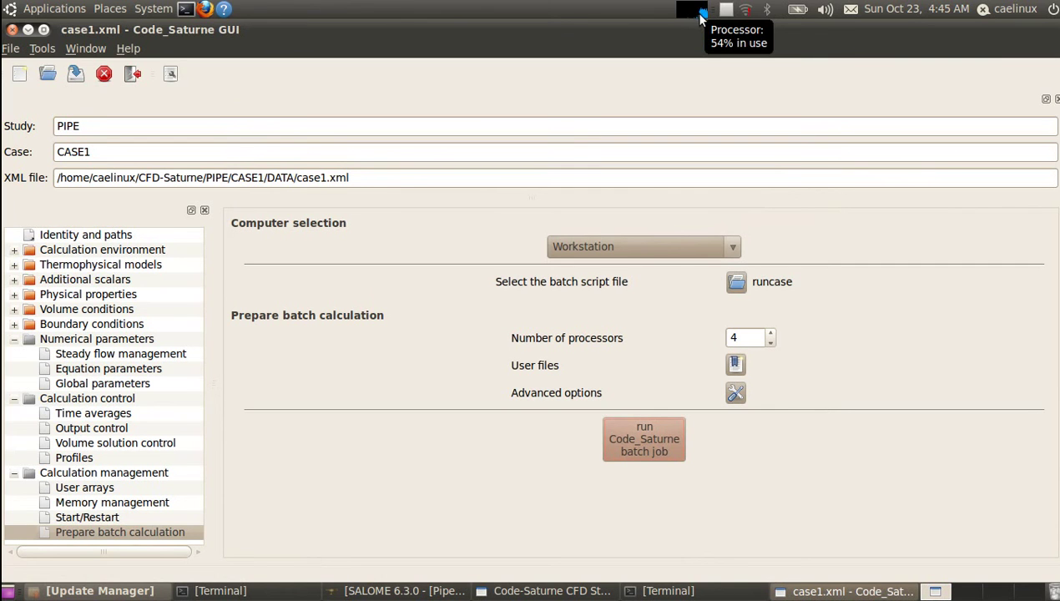
left_click(43, 31)
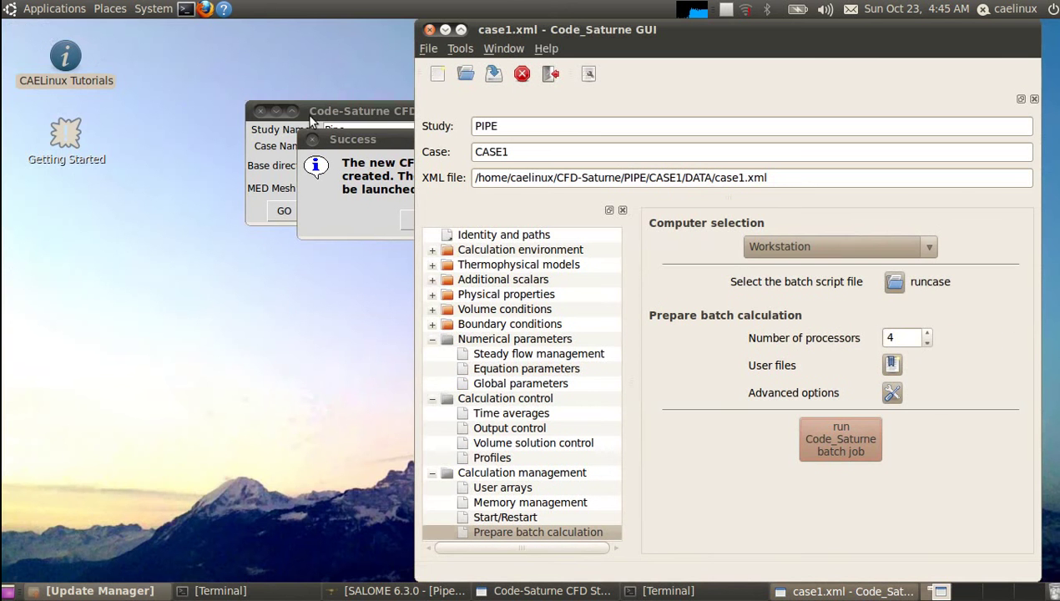
left_click(689, 592)
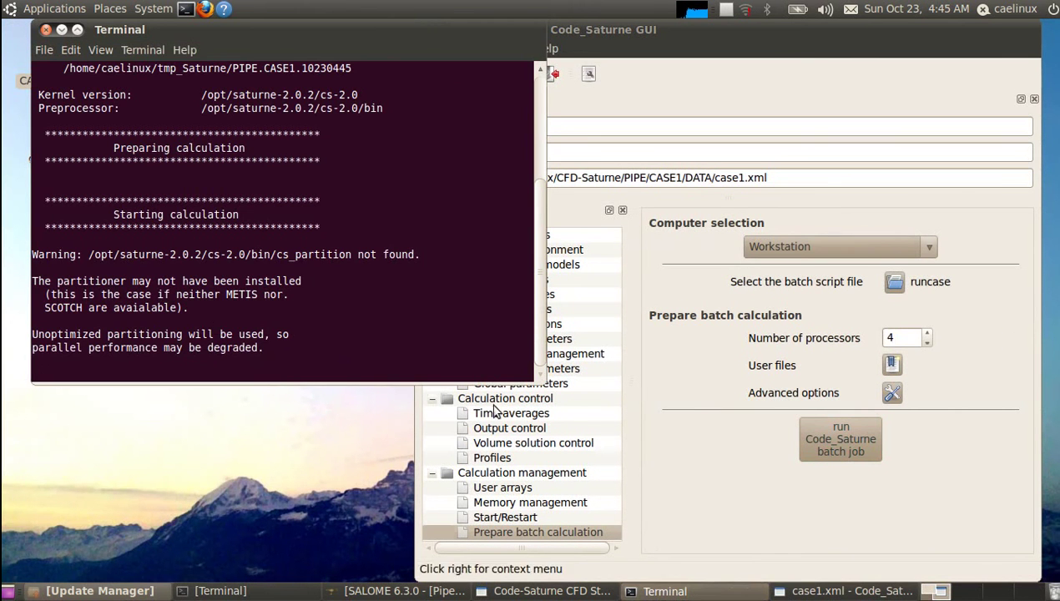
scroll(209, 237, "up", 1)
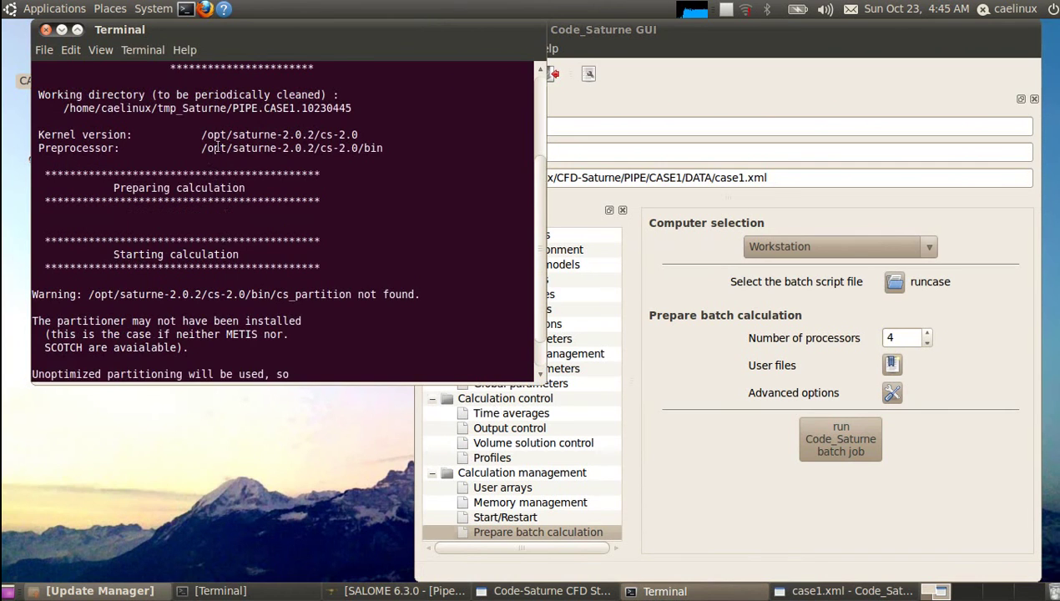
scroll(219, 149, "down", 1)
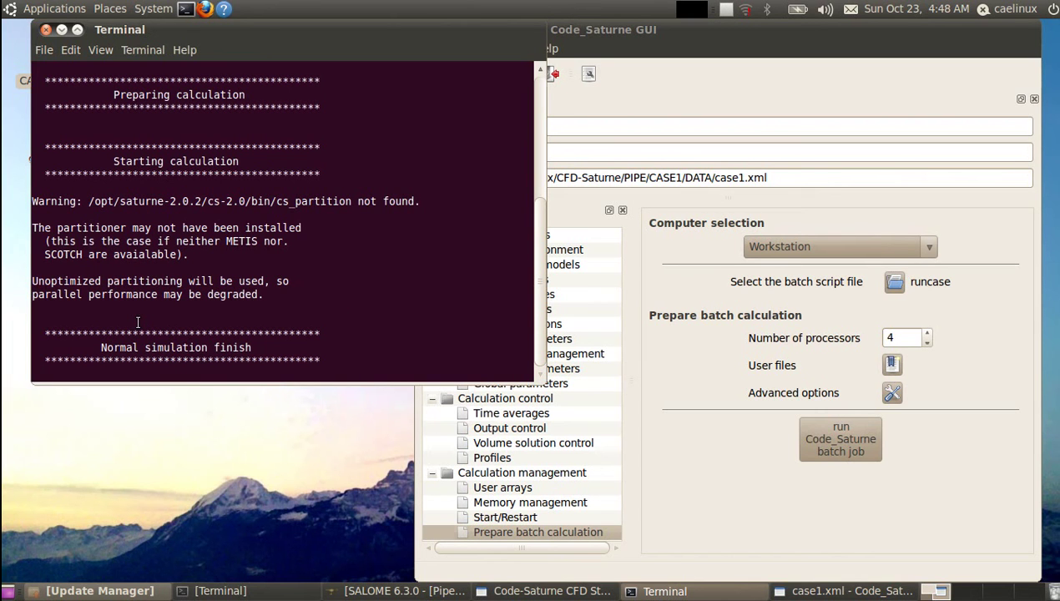
Switch to the file browser and open the results folder CFD-Saturne/PIPE/CASE1/RESU from the home folder.
left_click(107, 10)
left_click(150, 31)
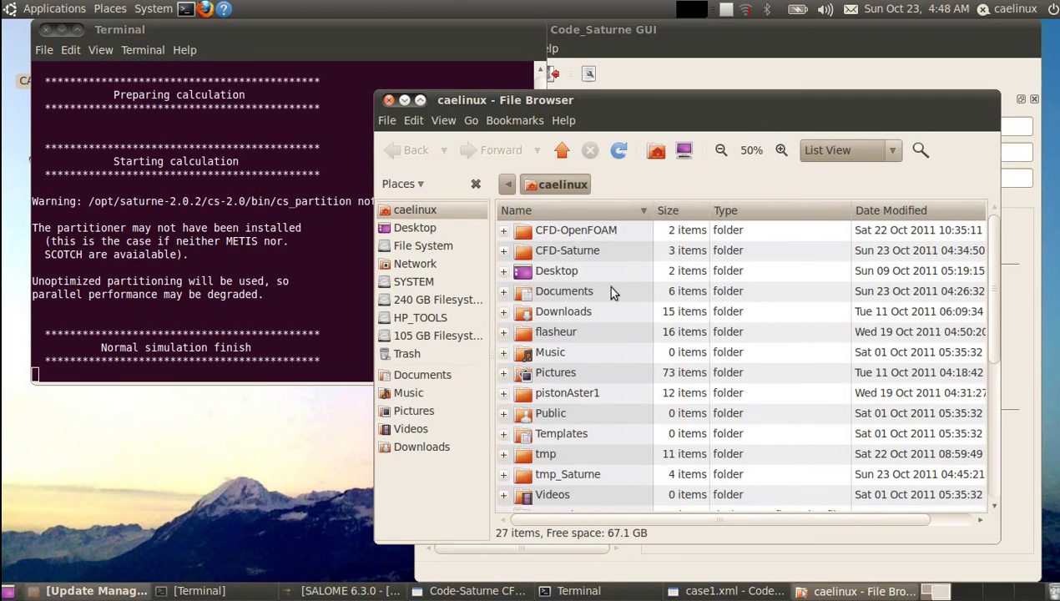
double_click(567, 251)
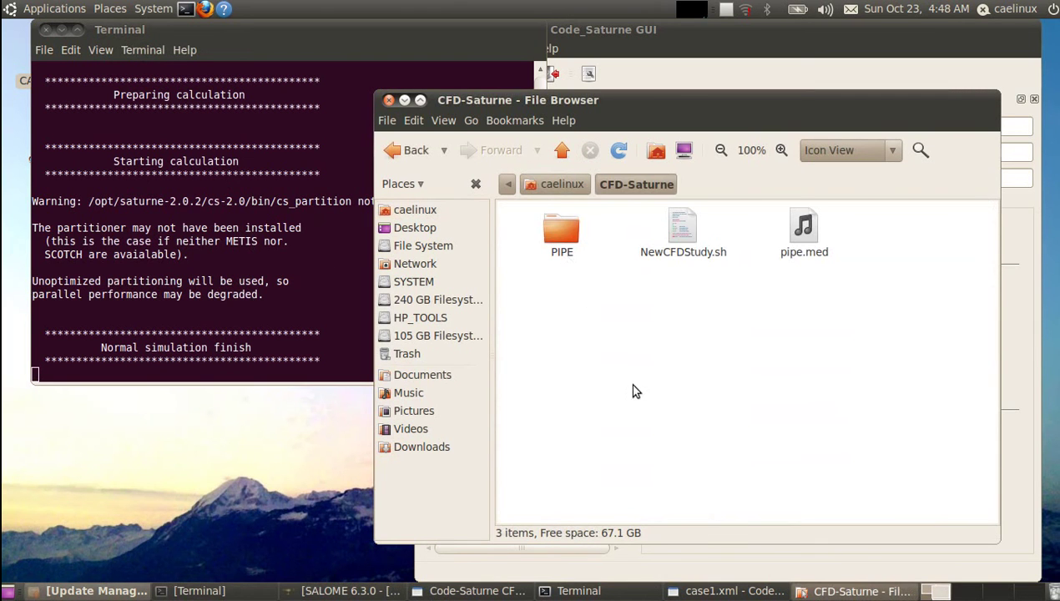
left_click(579, 251)
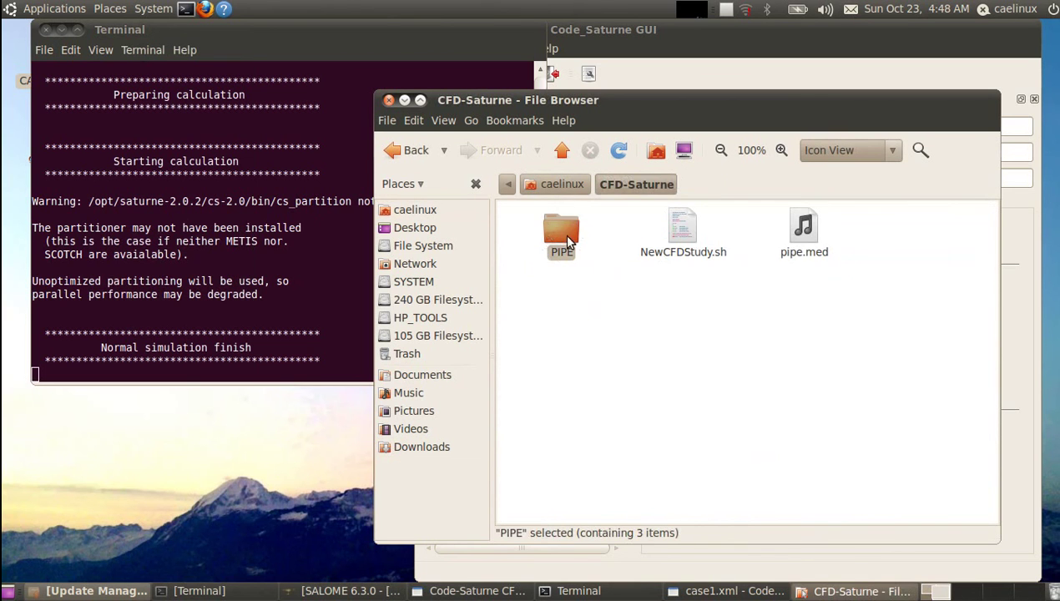
double_click(564, 236)
double_click(555, 231)
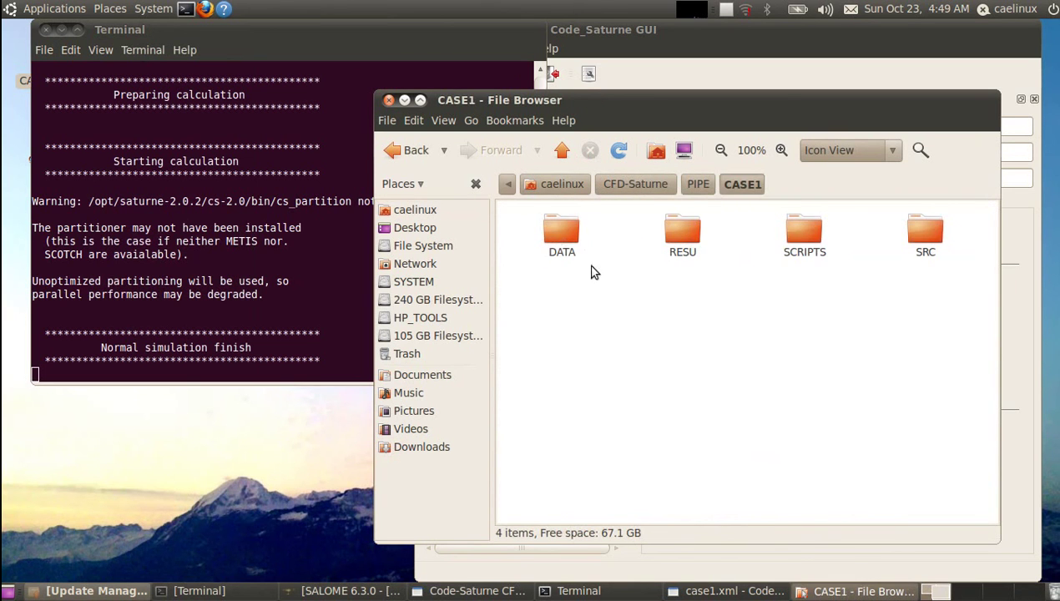
double_click(680, 232)
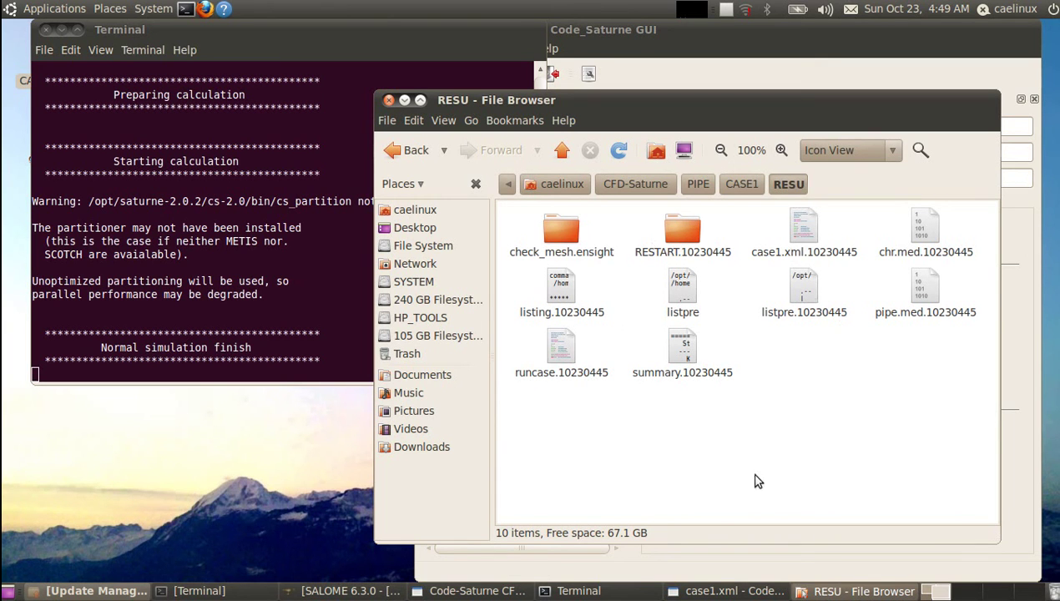
Open the result file listing.10230445 in gedit and maximize its window.
left_click(521, 317)
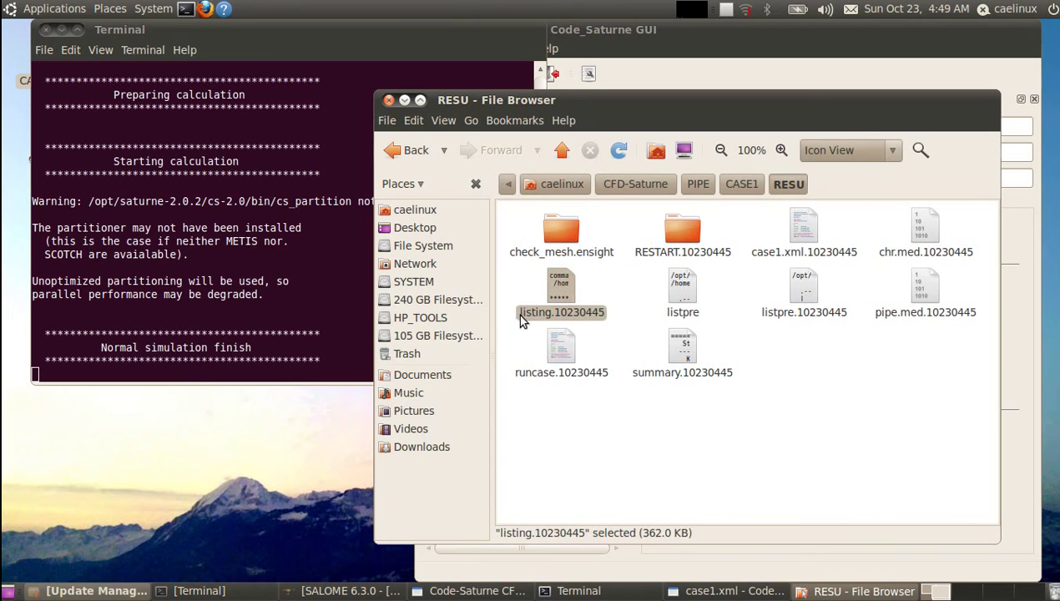
double_click(521, 317)
double_click(561, 292)
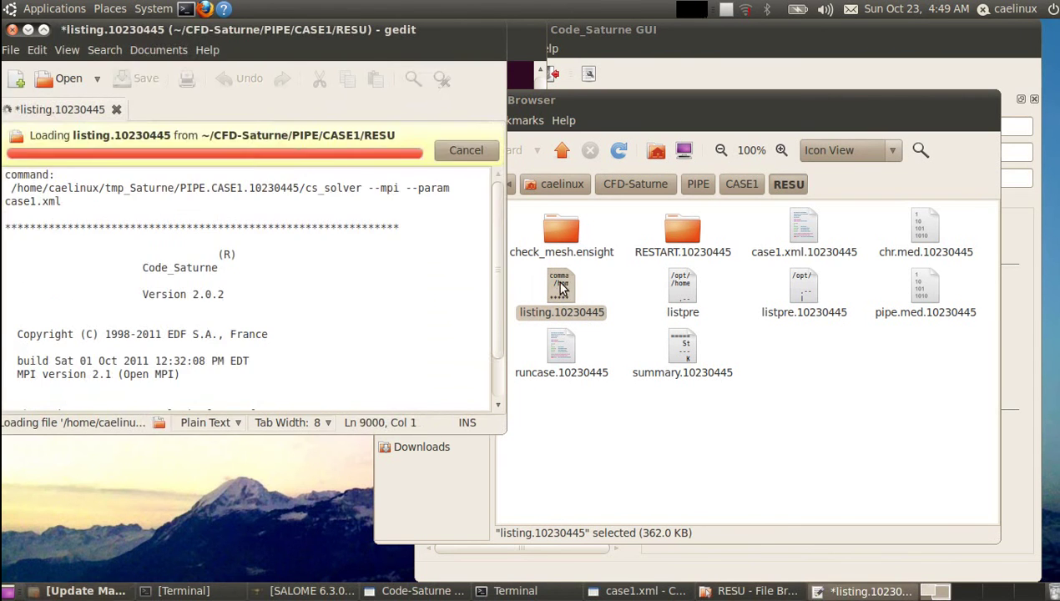
left_click(43, 29)
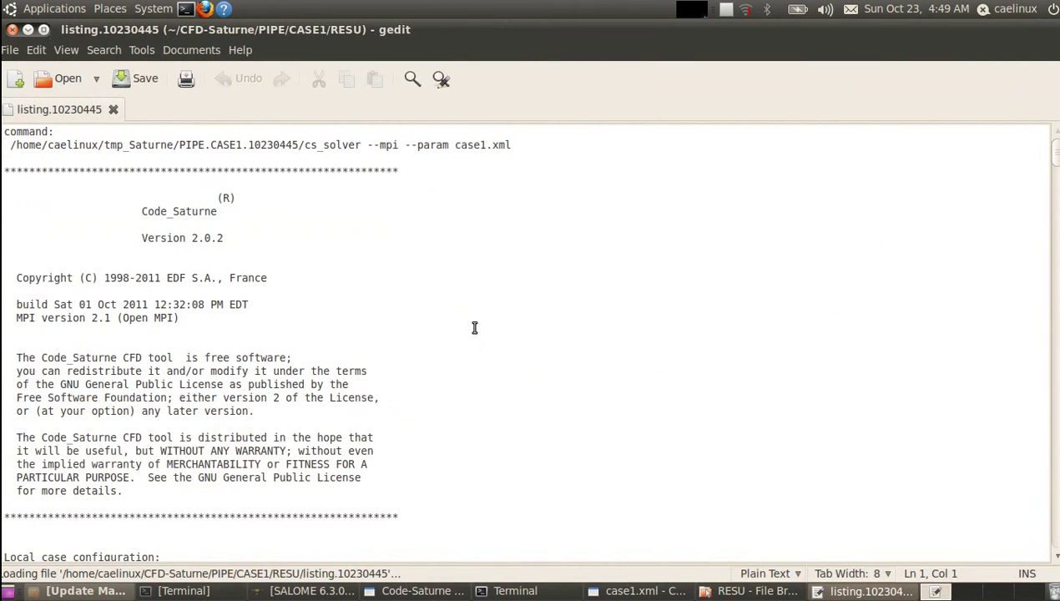
Examine the listing's solver parameters, output settings and mesh partition histograms up to the first time step of the main calculation.
scroll(474, 328, "down", 20)
scroll(477, 330, "down", 12)
scroll(478, 331, "down", 10)
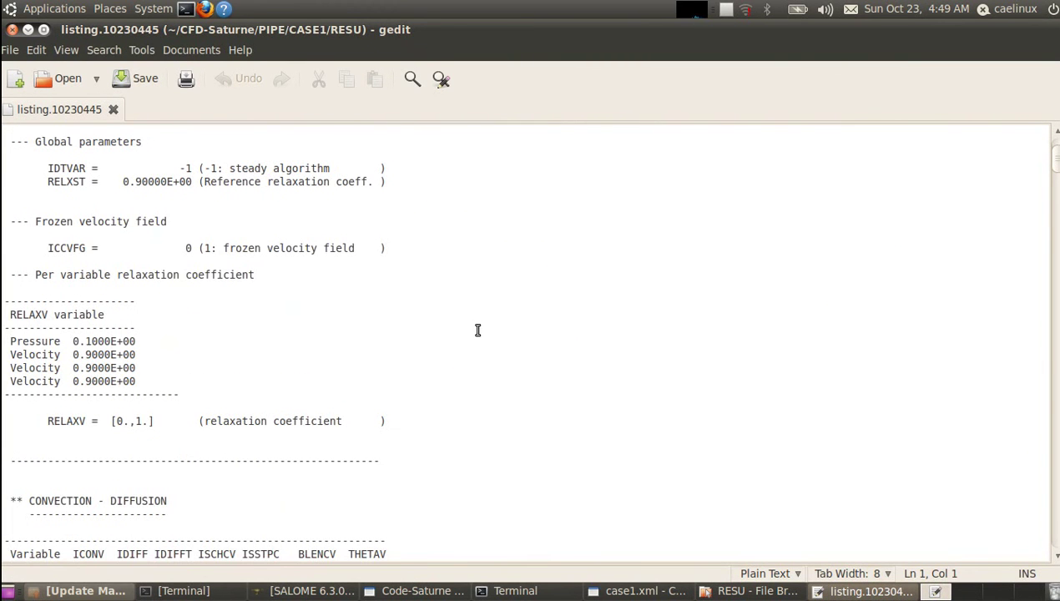
scroll(500, 351, "down", 8)
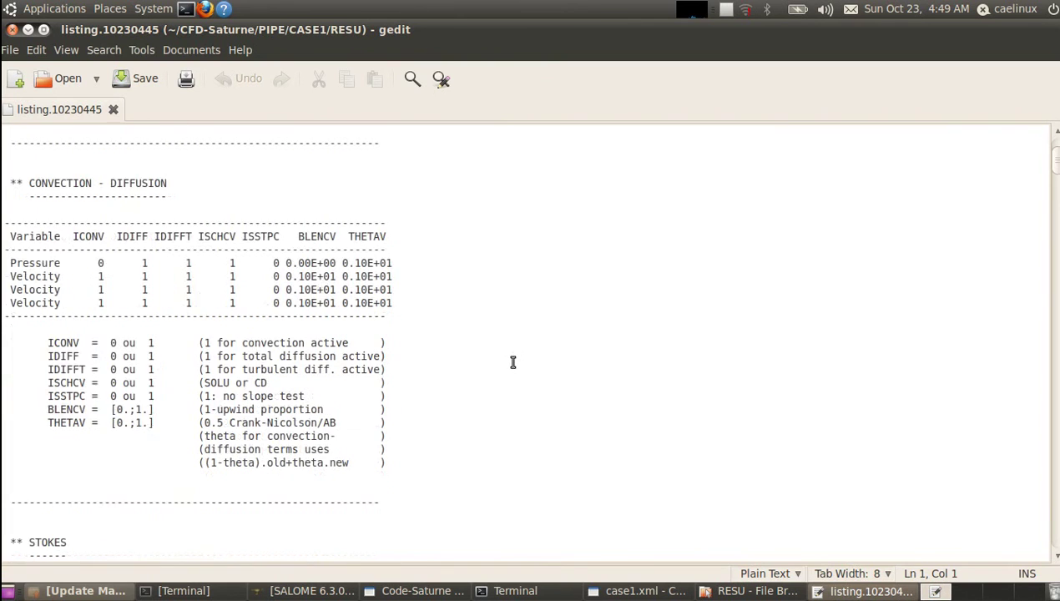
scroll(512, 361, "down", 15)
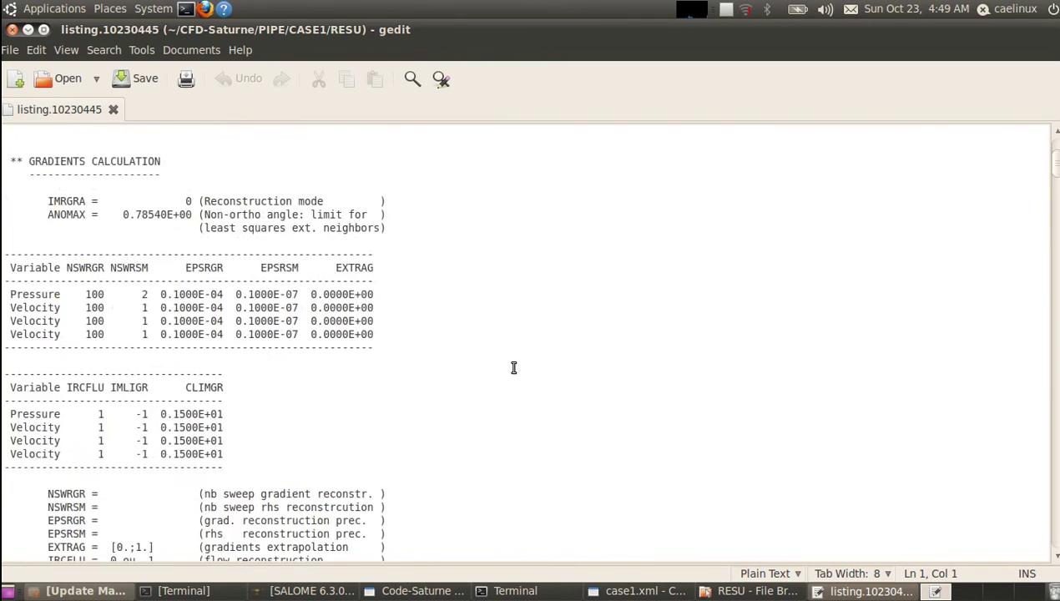
scroll(526, 400, "down", 20)
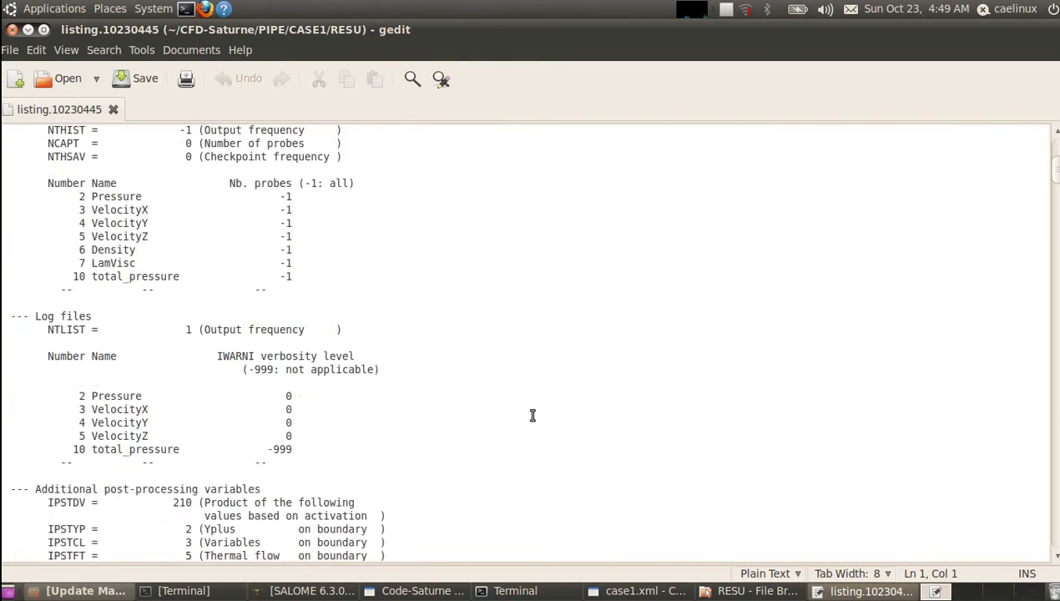
scroll(536, 424, "down", 20)
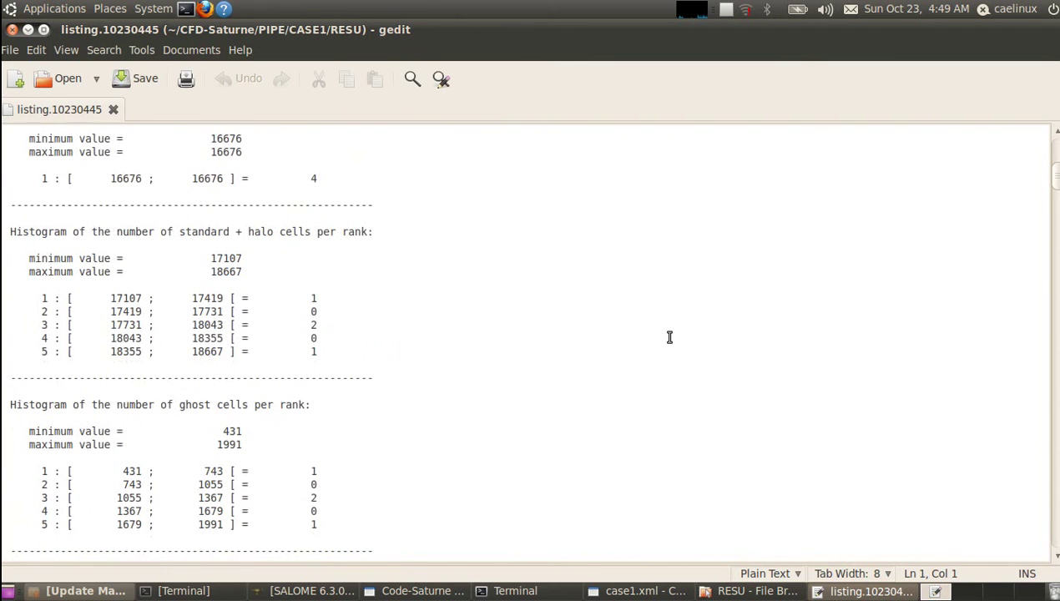
scroll(669, 338, "down", 18)
scroll(670, 337, "down", 20)
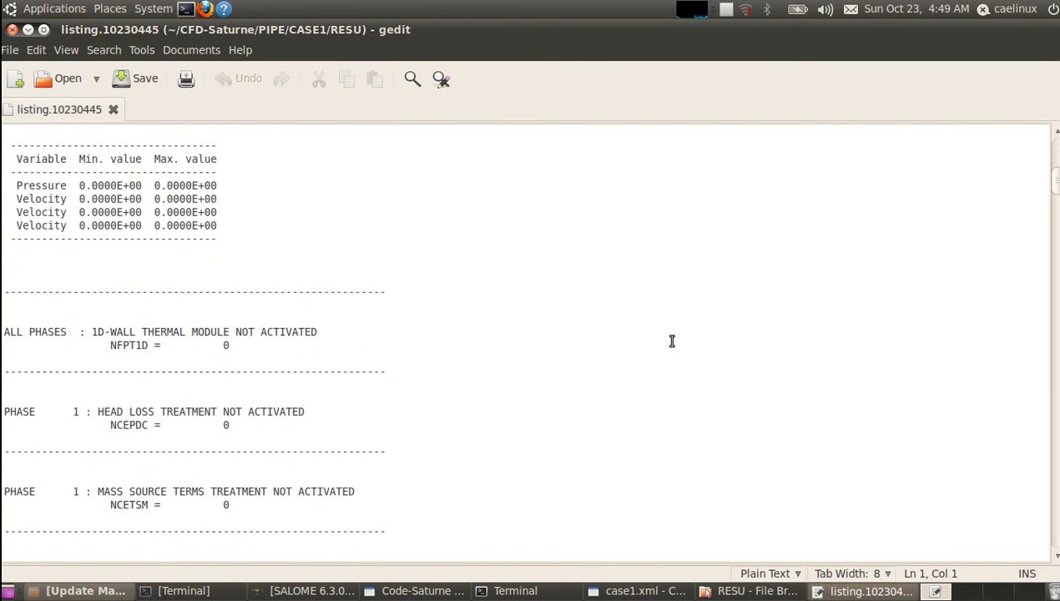
scroll(672, 342, "down", 2)
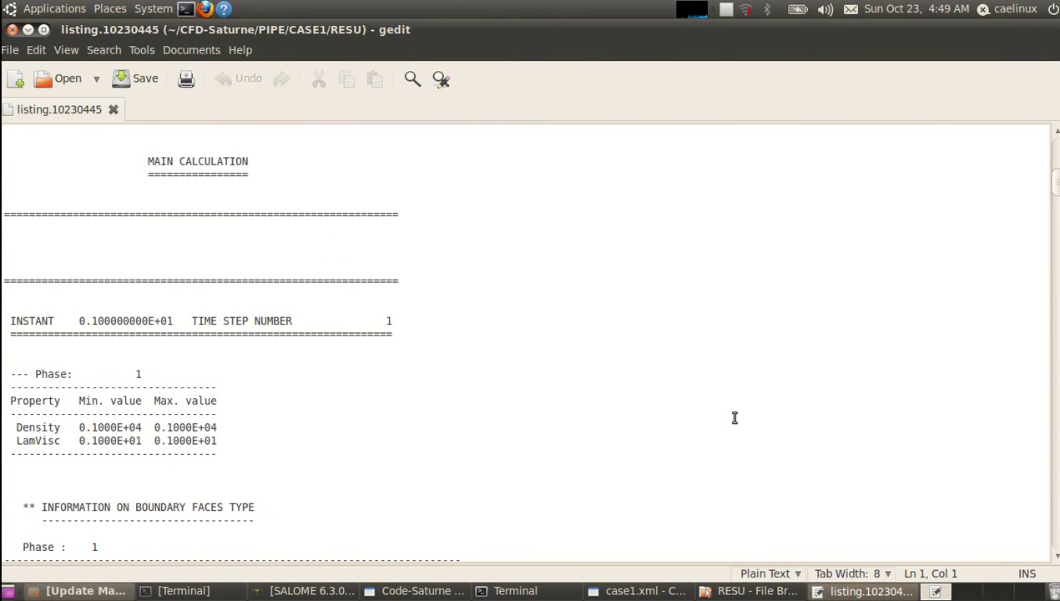
Examine the listing's boundary mass flow, smooth wall, convergence and variable information over the first time steps.
scroll(724, 409, "down", 6)
scroll(483, 386, "down", 4)
scroll(672, 437, "down", 9)
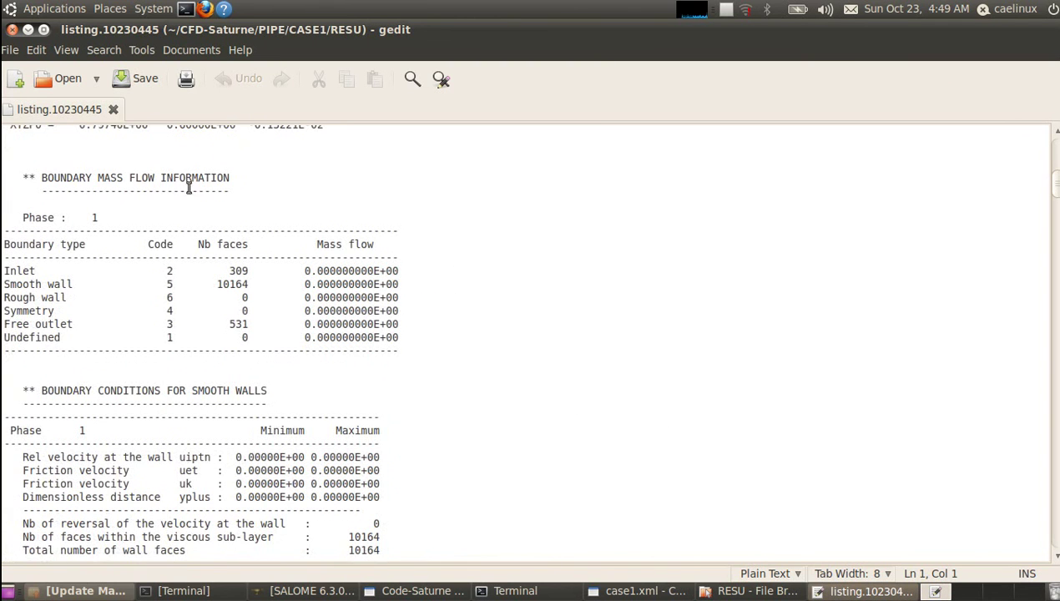
scroll(678, 275, "down", 4)
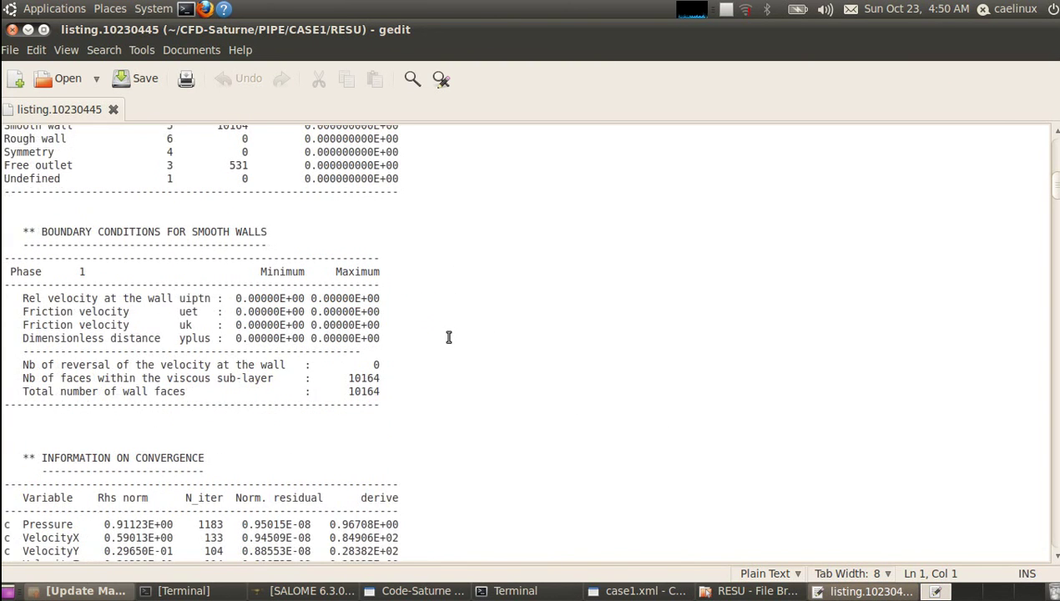
scroll(473, 329, "down", 12)
scroll(506, 347, "down", 5)
scroll(506, 346, "down", 5)
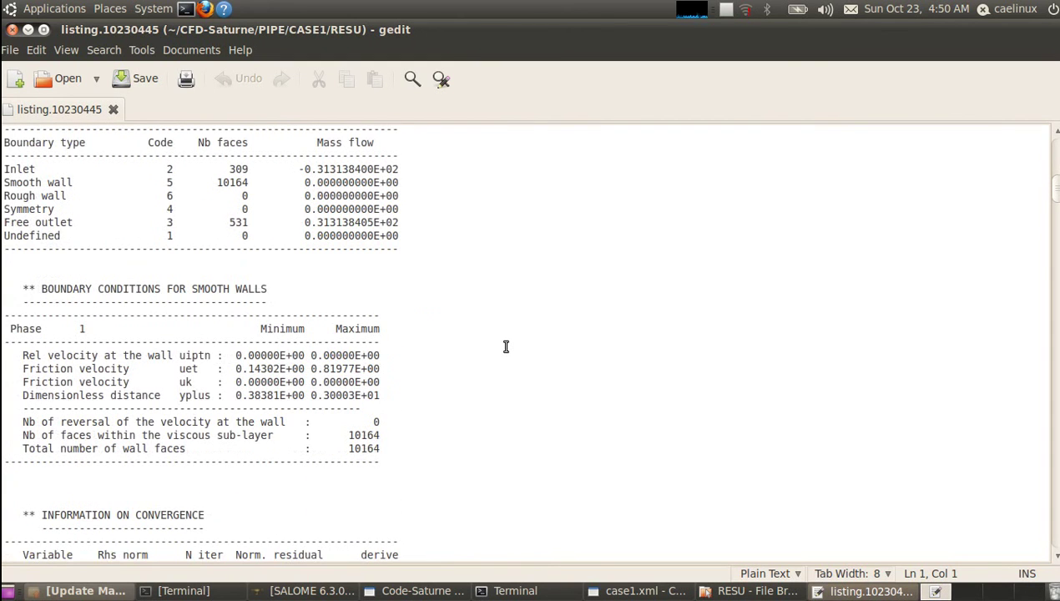
scroll(483, 316, "down", 9)
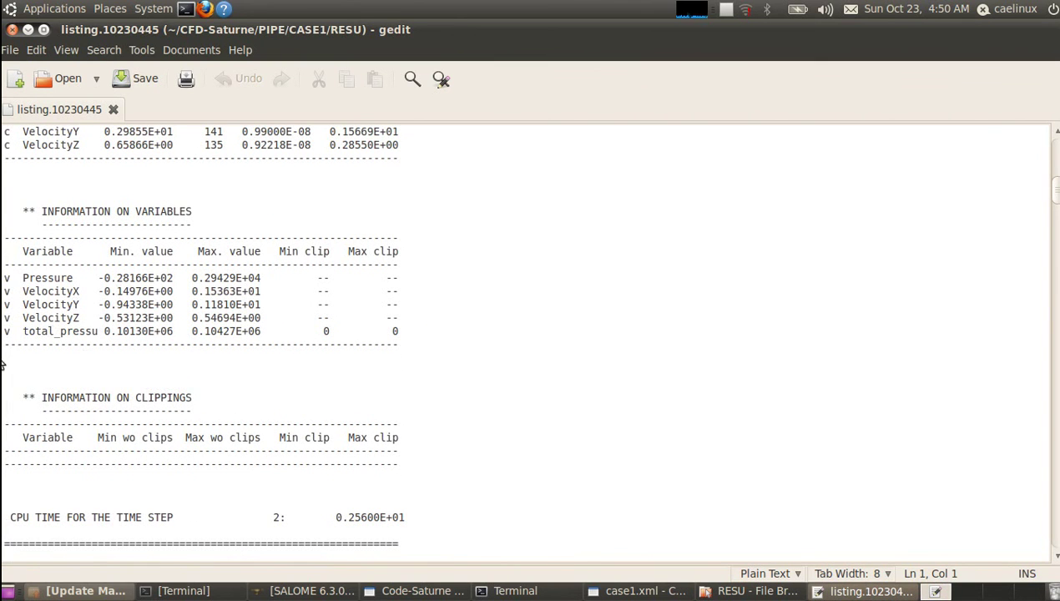
scroll(459, 407, "down", 20)
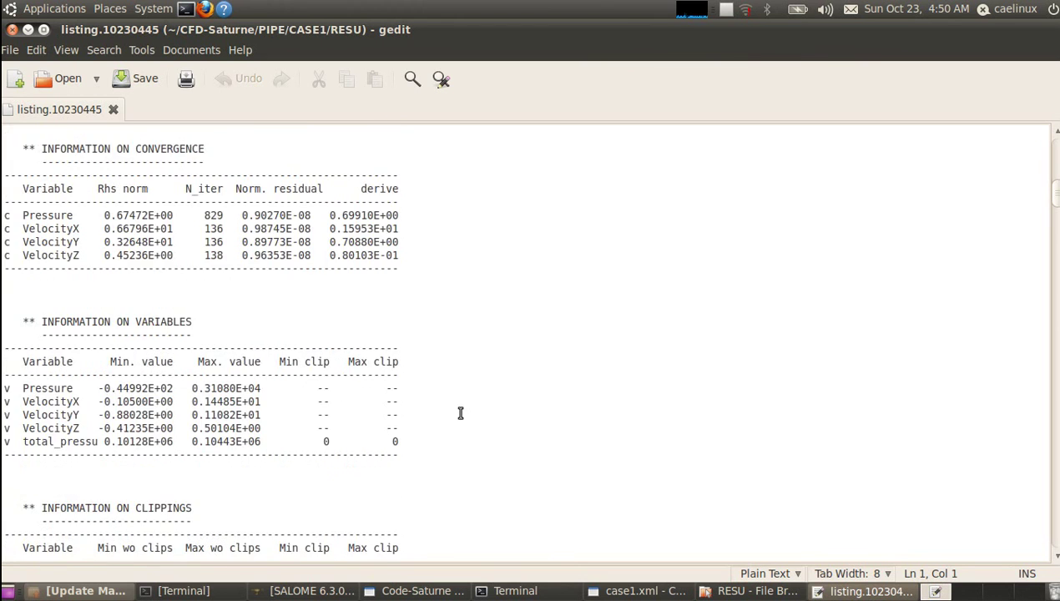
scroll(461, 413, "down", 20)
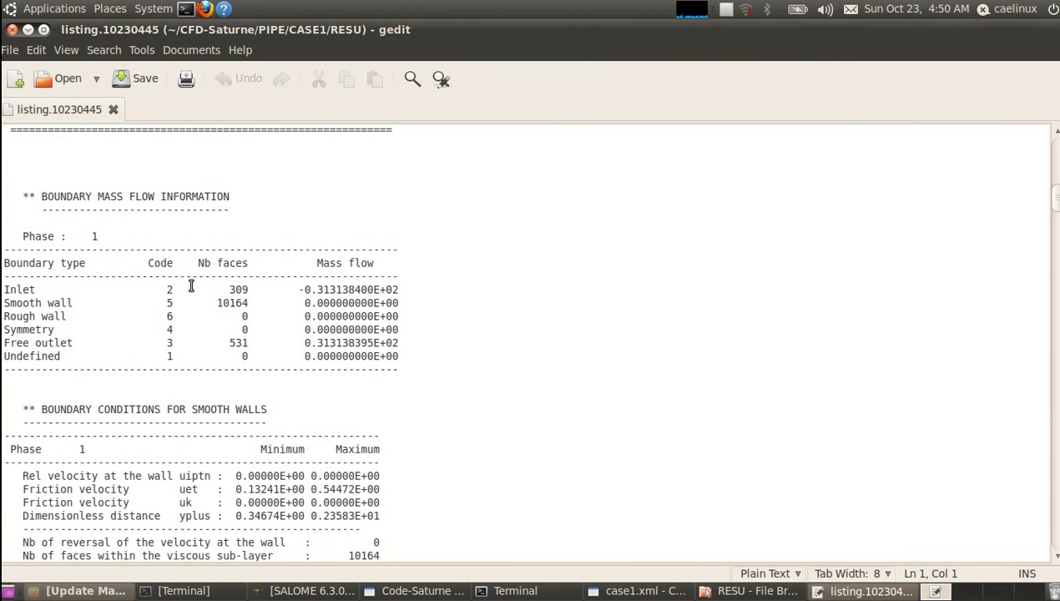
Close the listing file and minimize the file browser, terminal and Code_Saturne GUI windows.
left_click(13, 30)
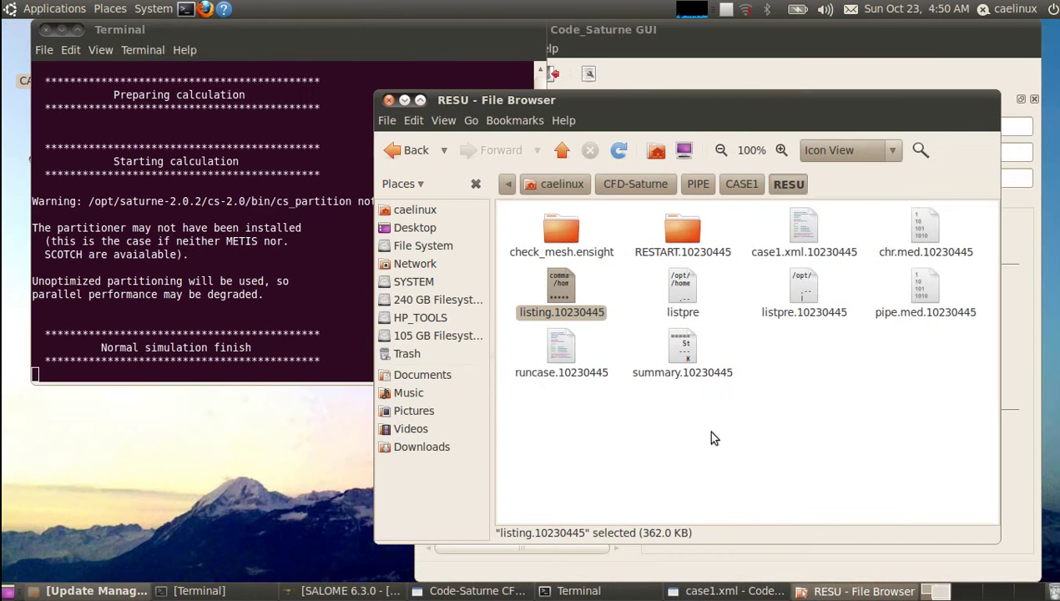
left_click(794, 437)
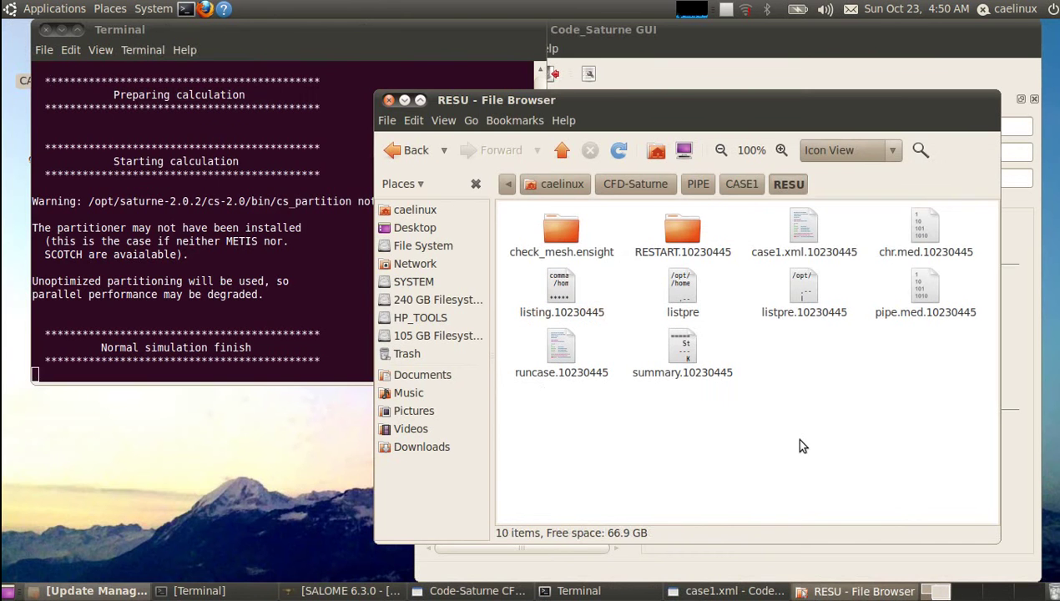
left_click(405, 99)
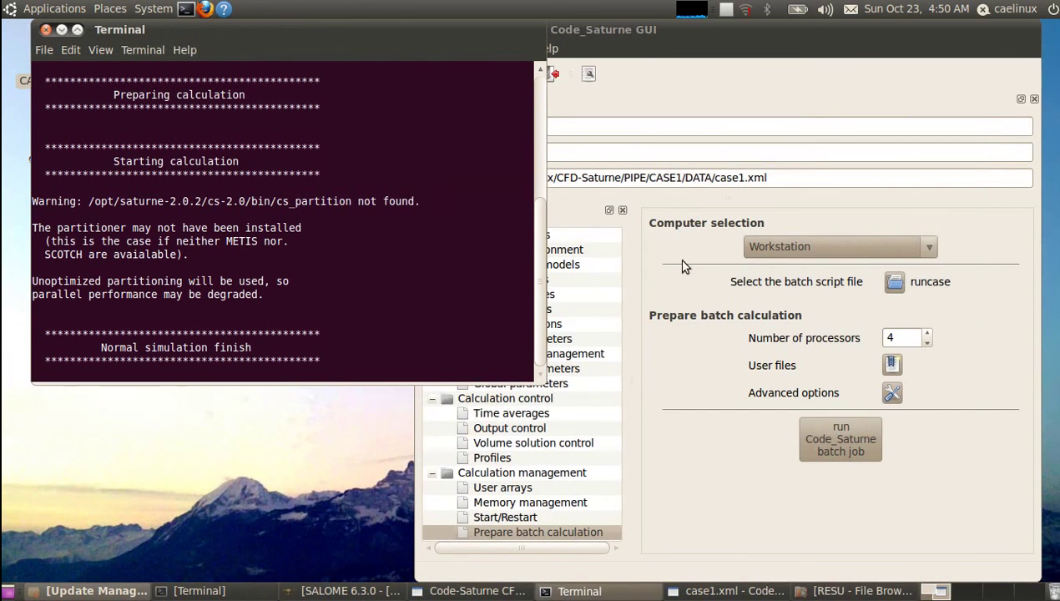
left_click(61, 30)
left_click(446, 30)
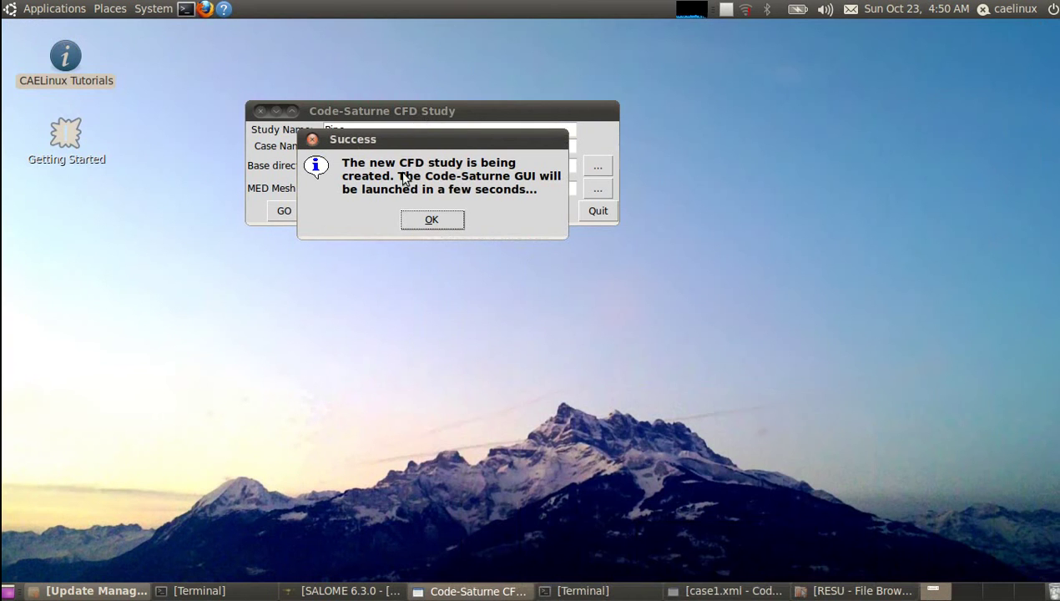
Switch to the SALOME window with the Pipe1mesh study and maximize it.
left_click(40, 8)
left_click(36, 6)
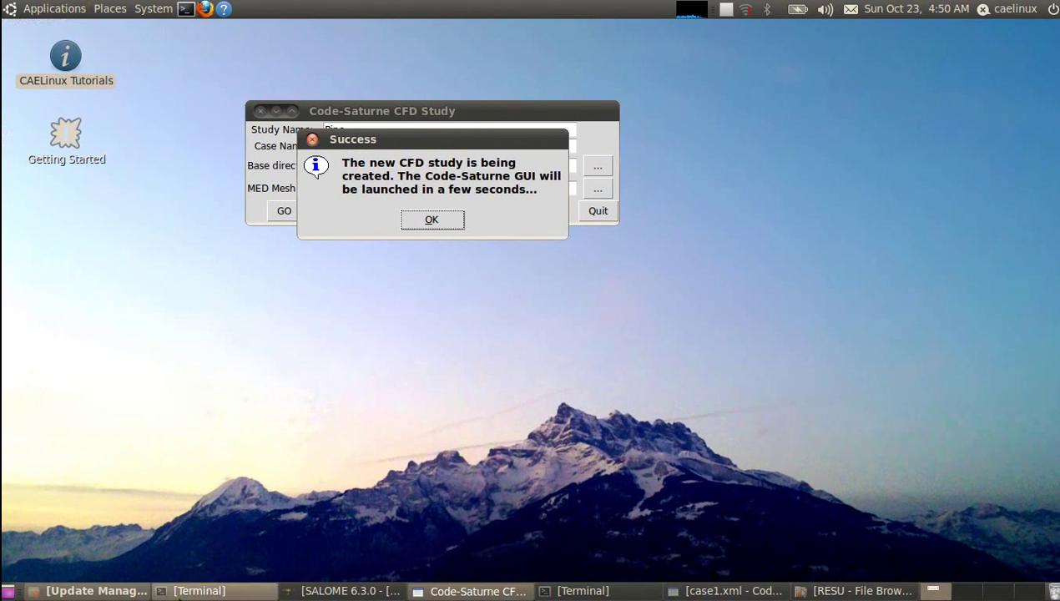
left_click(341, 591)
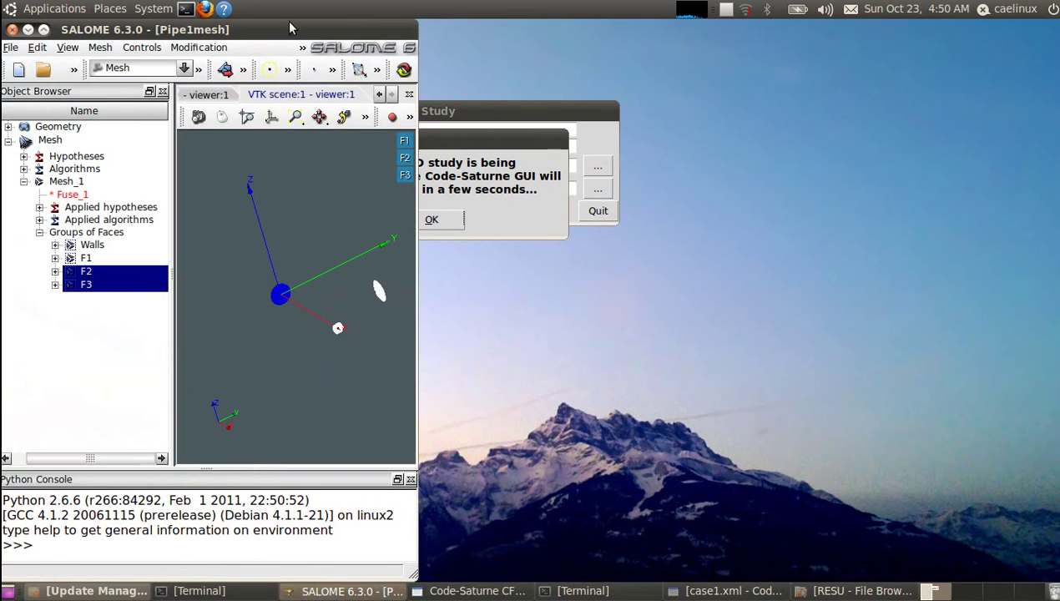
left_click(43, 29)
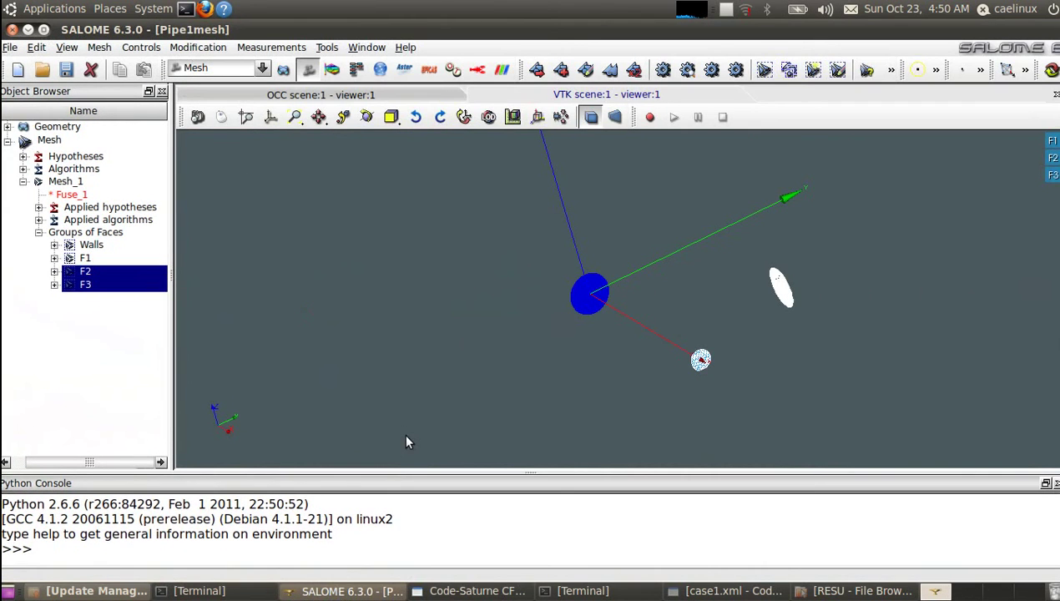
Hide all displayed mesh groups in the VTK scene and clear the group selection.
right_click(304, 263)
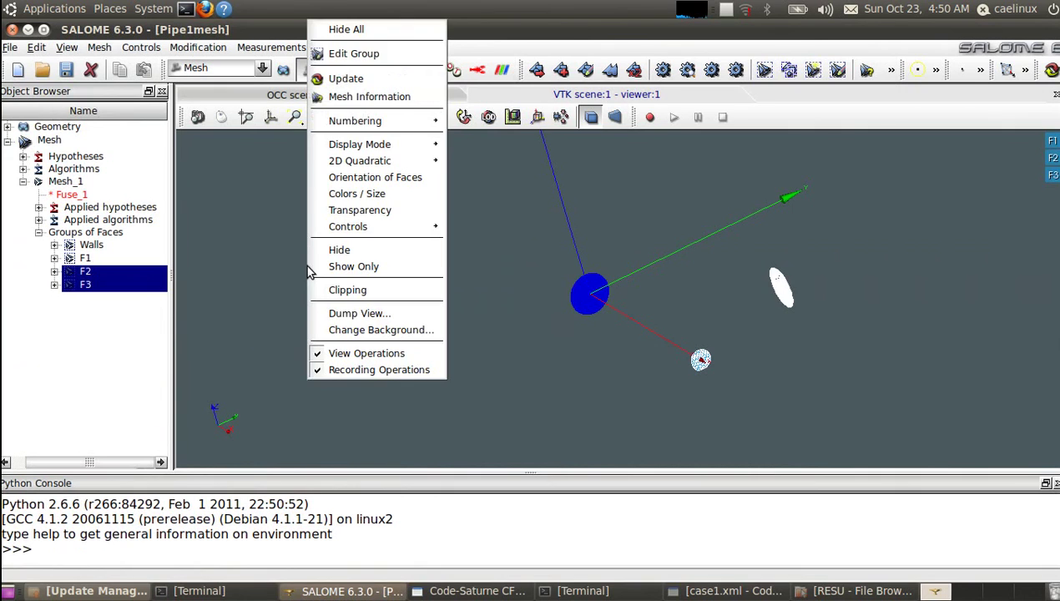
left_click(346, 31)
left_click(265, 267)
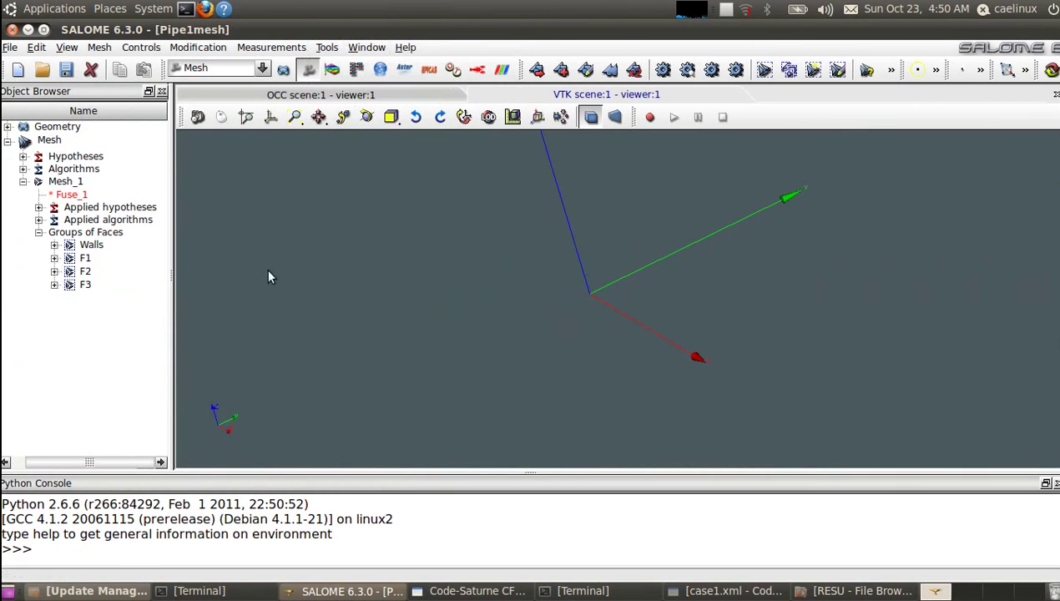
Activate the Post-Pro module and tidy the workspace: collapse the Mesh tree, close the Python Console and widen the Object Browser.
left_click(332, 70)
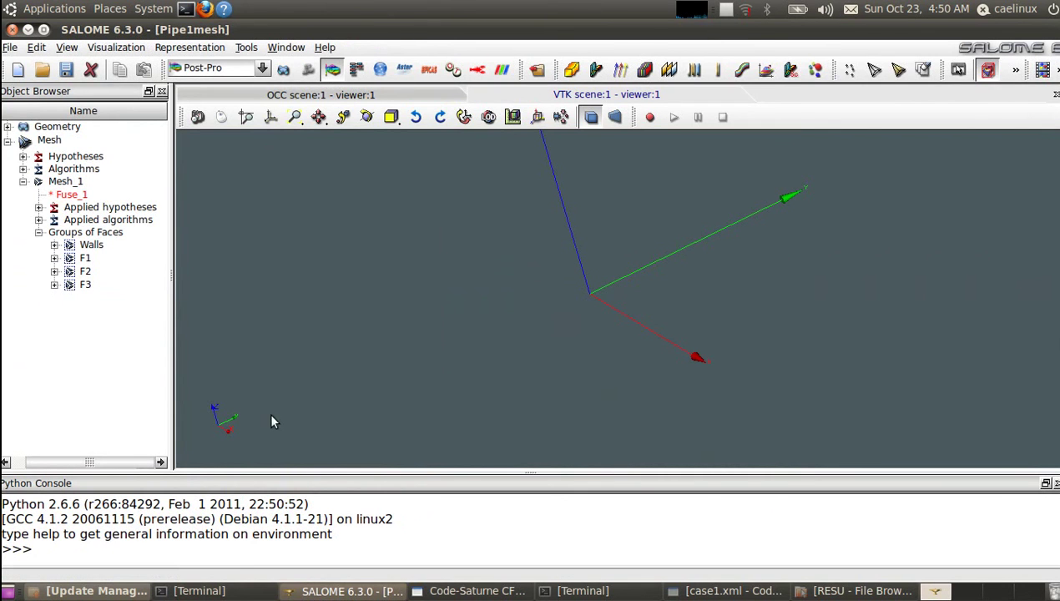
left_click(8, 140)
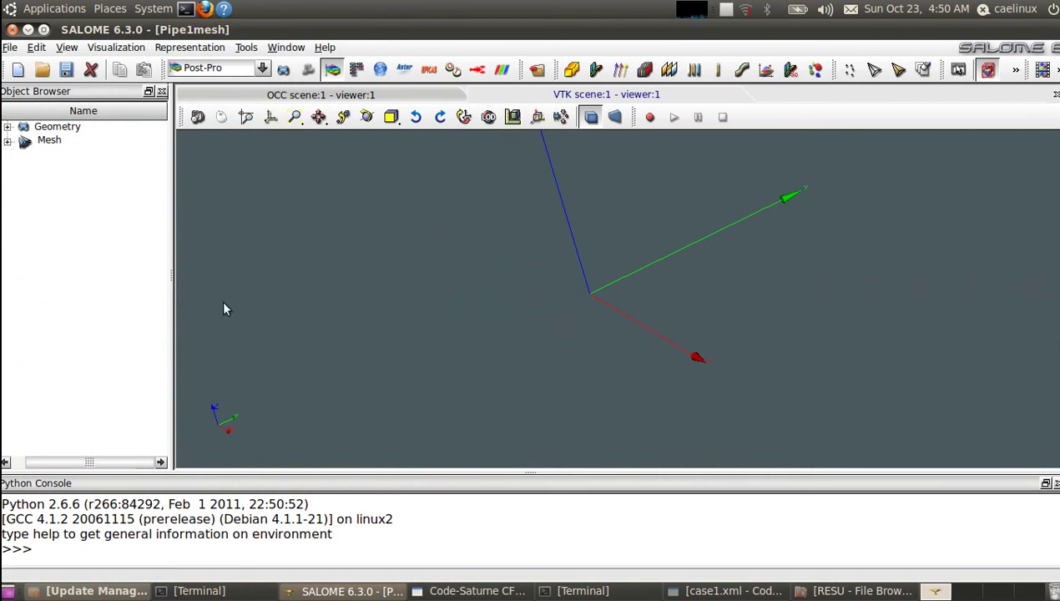
left_click(1055, 485)
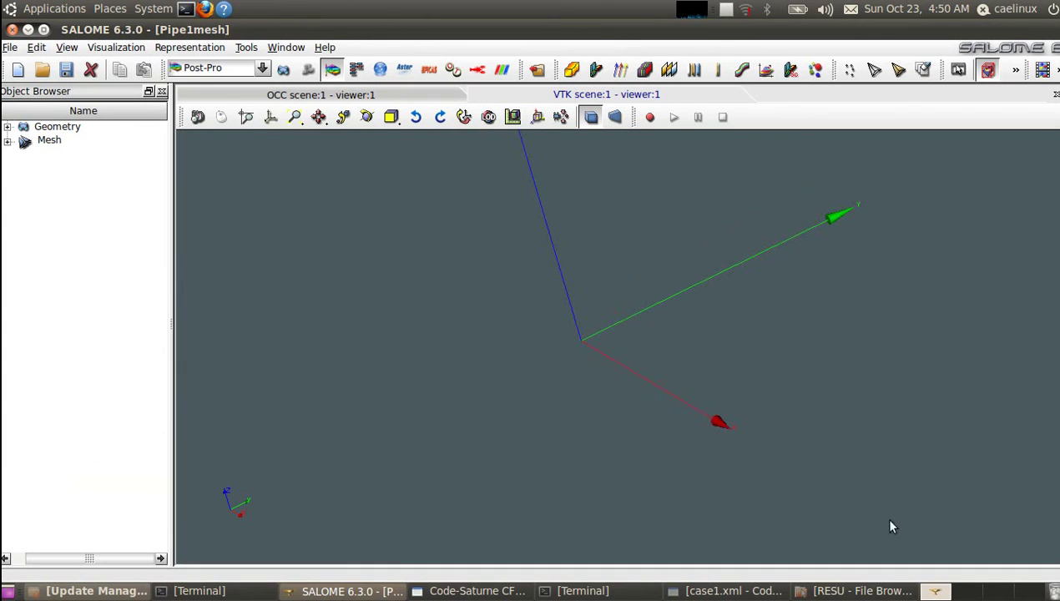
left_click_drag(170, 322, 233, 322)
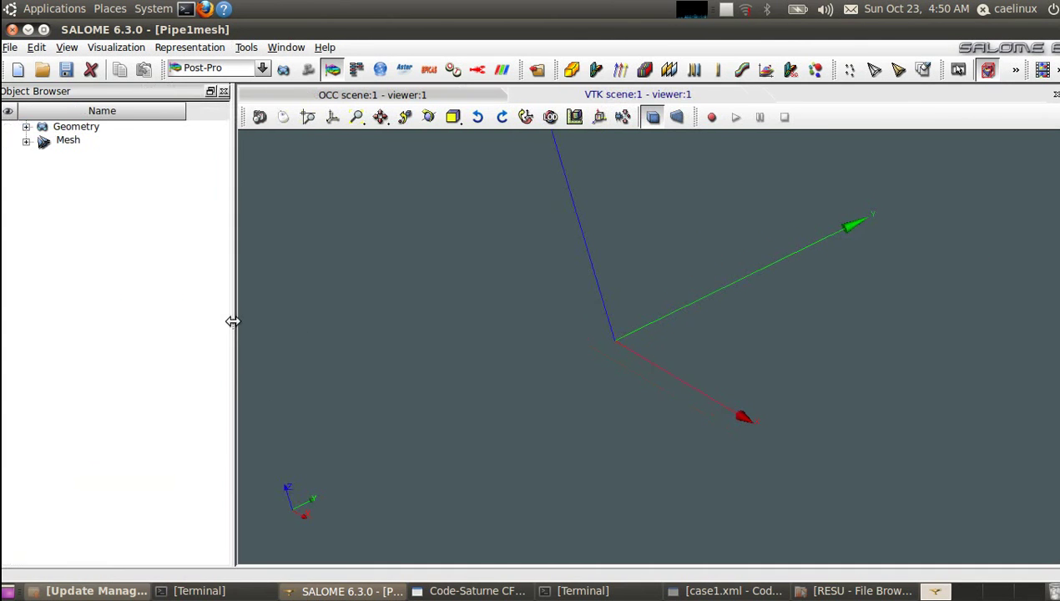
Import the MED result file chr.med.10230445 from CFD-Saturne/PIPE/CASE1/RESU, with the file filter set to All Files (*.*).
left_click(13, 49)
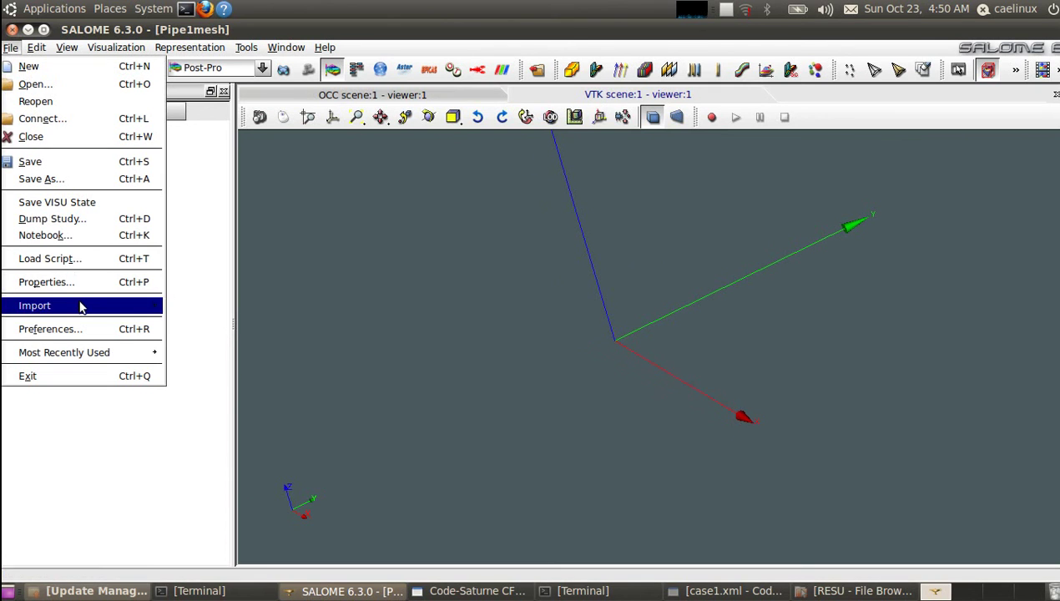
mouse_move(80, 306)
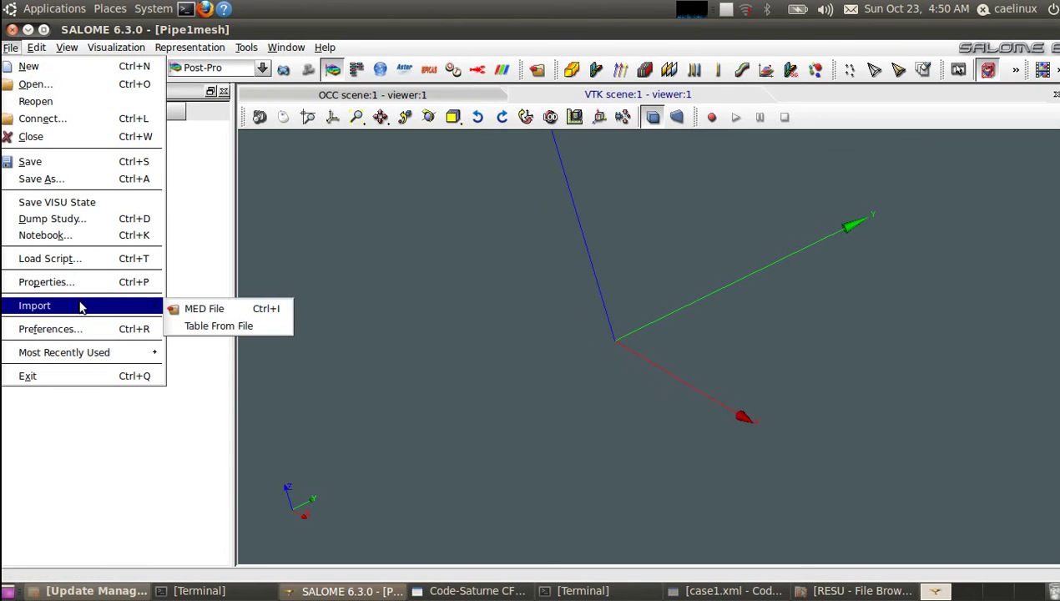
left_click(214, 315)
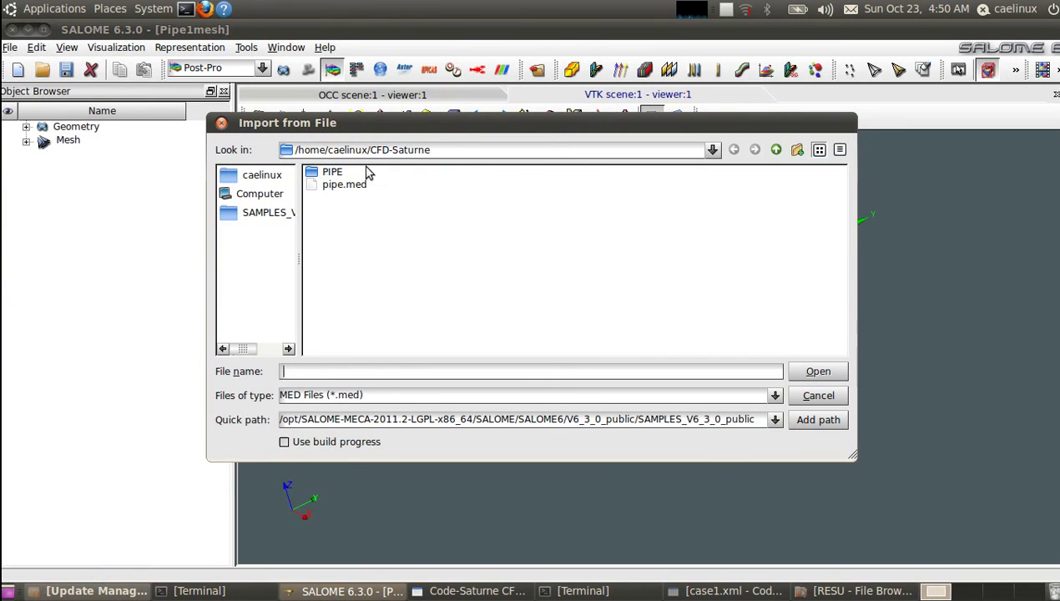
double_click(330, 174)
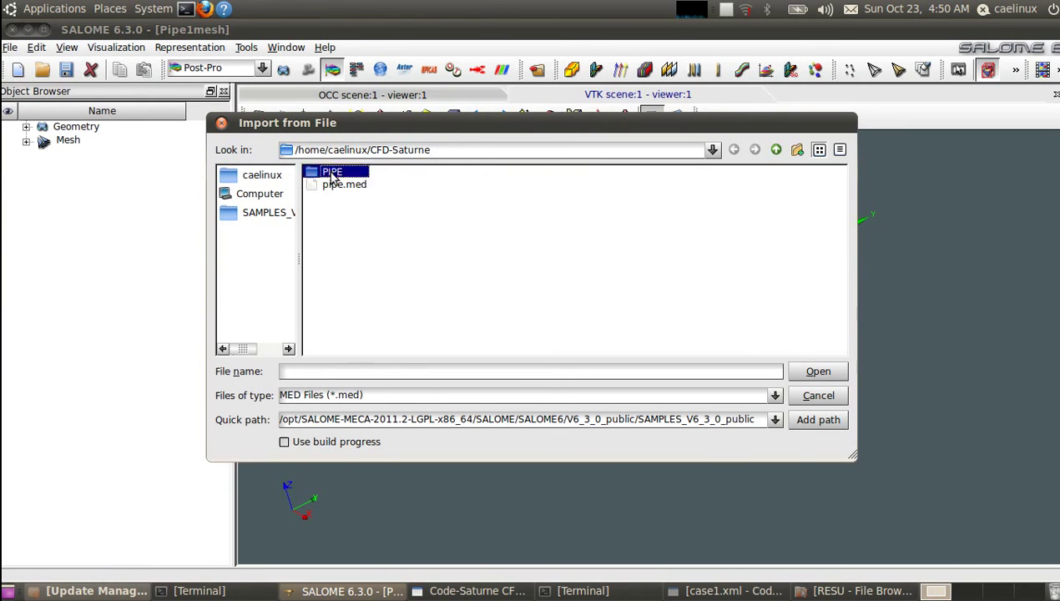
double_click(331, 173)
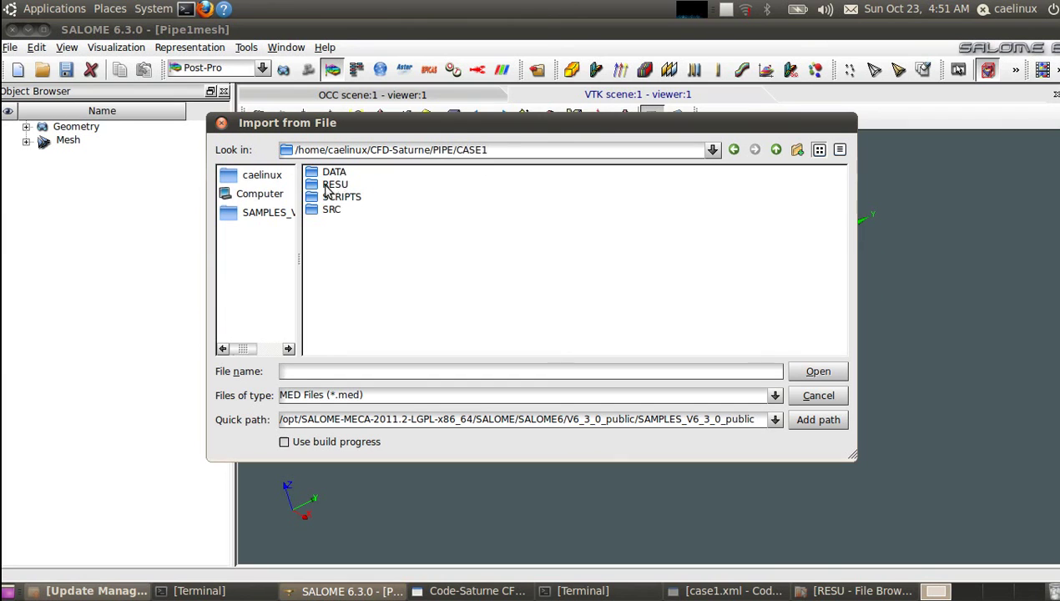
double_click(336, 185)
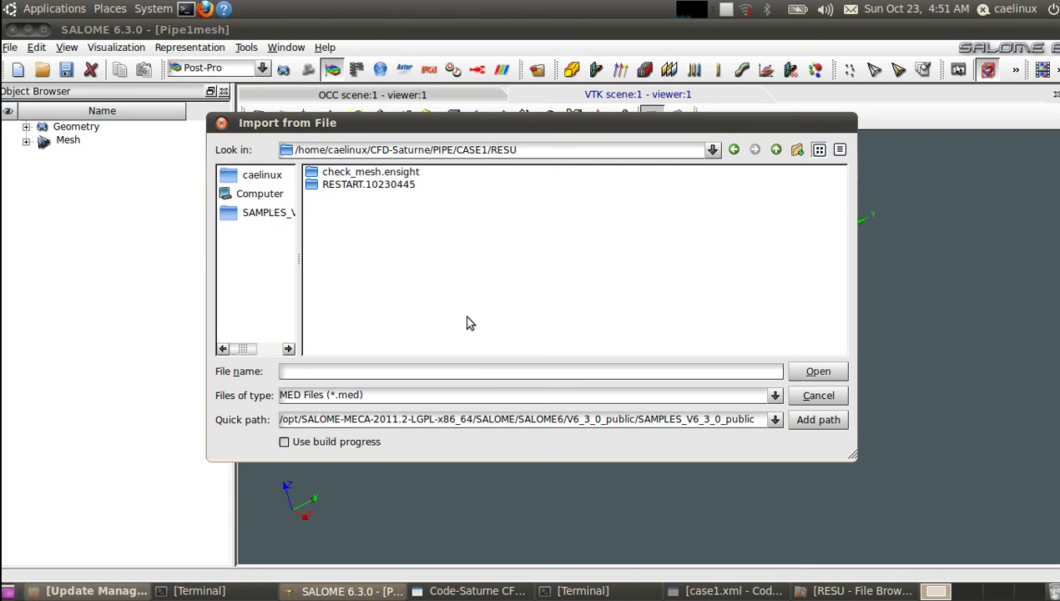
left_click(443, 397)
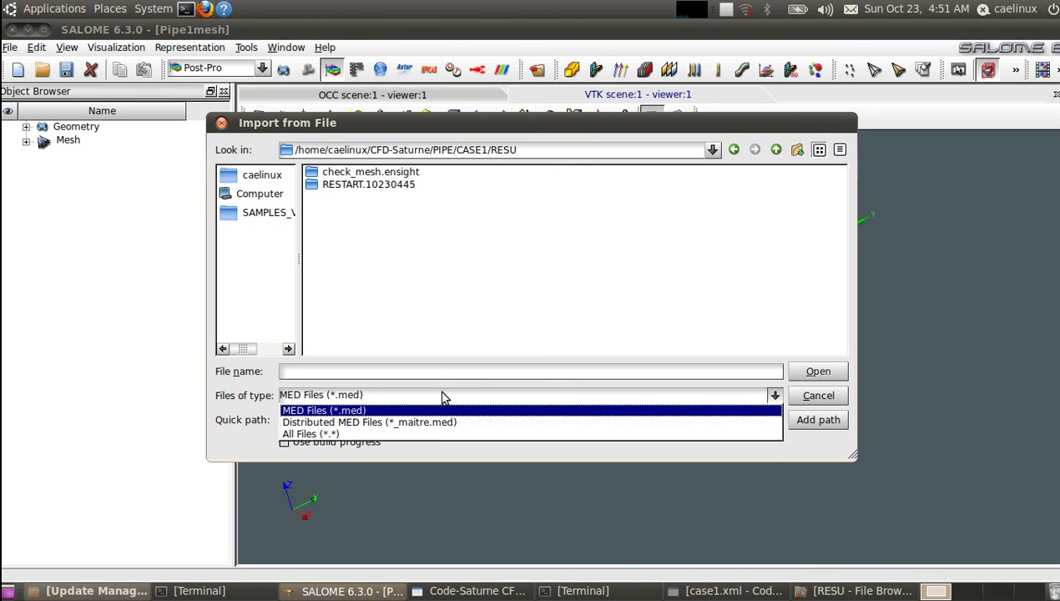
left_click(426, 434)
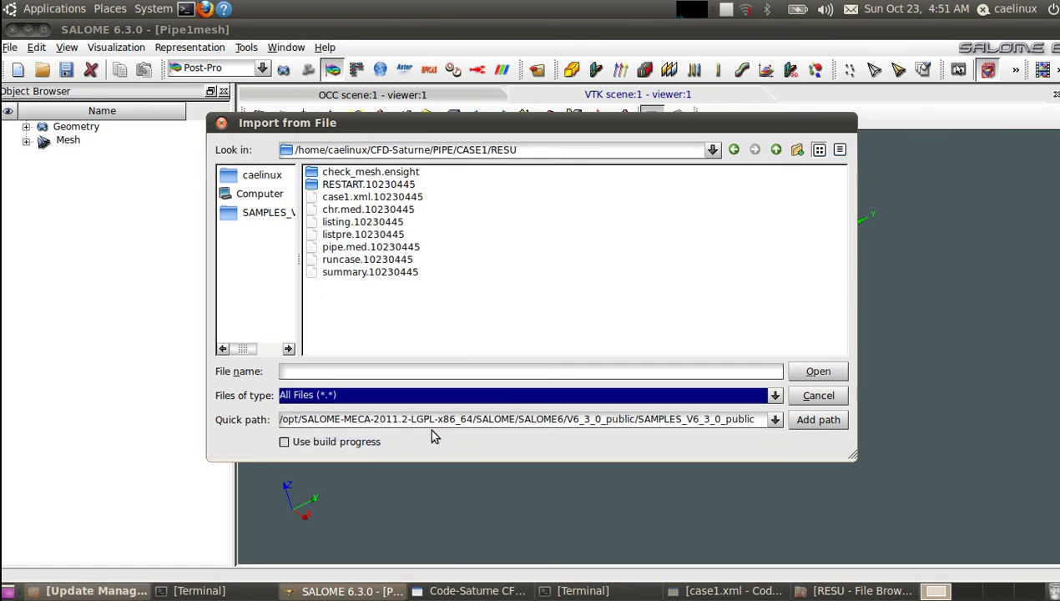
left_click(345, 212)
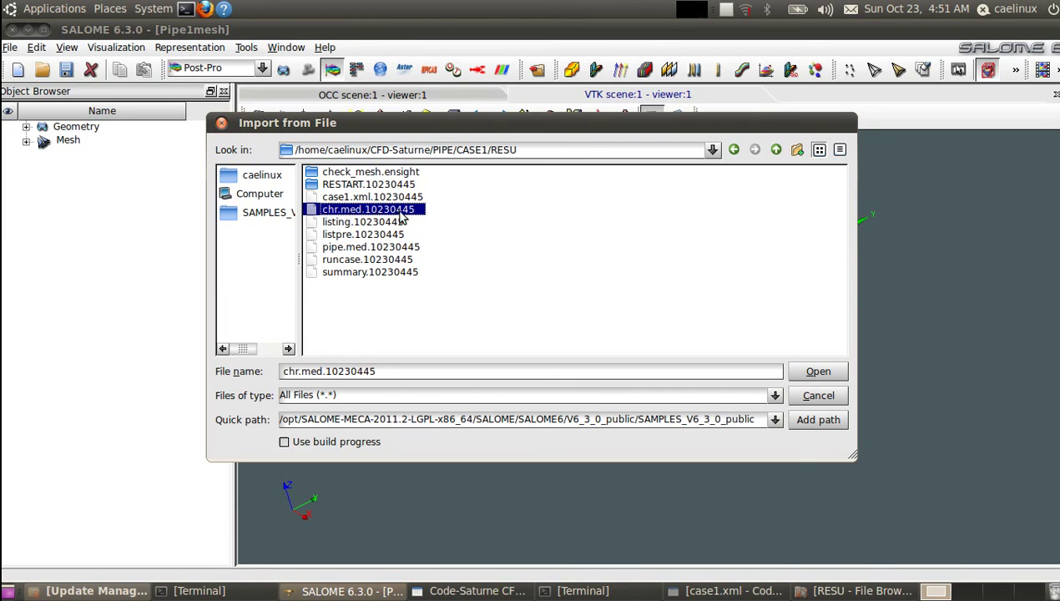
left_click(808, 373)
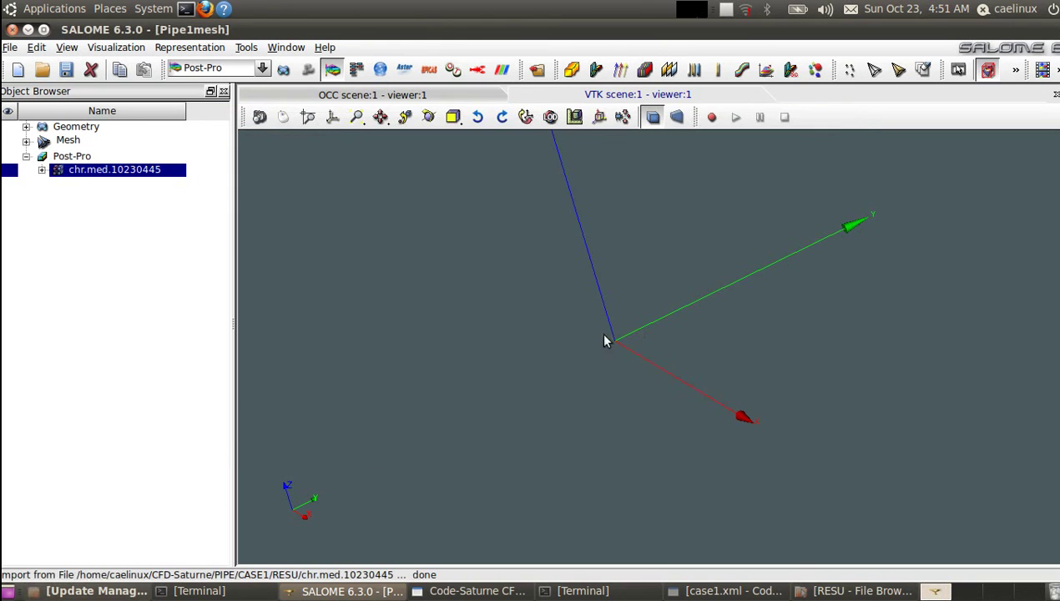
Expand the imported result's Fluid volume down to its families and fields, and widen the Object Browser's Name column.
left_click(42, 169)
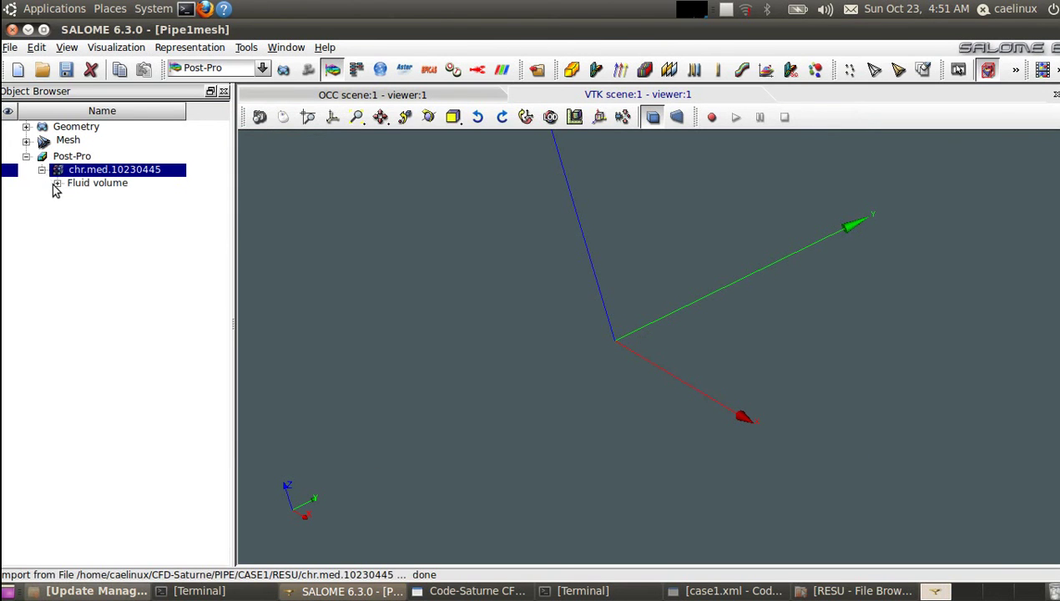
left_click(57, 182)
left_click(74, 207)
left_click(73, 195)
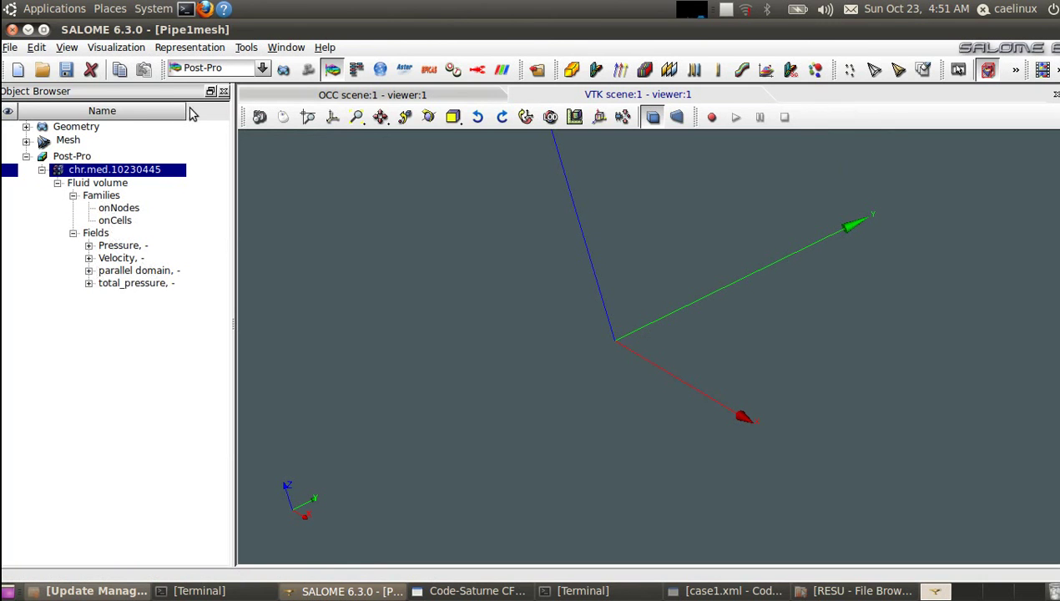
left_click_drag(185, 110, 212, 111)
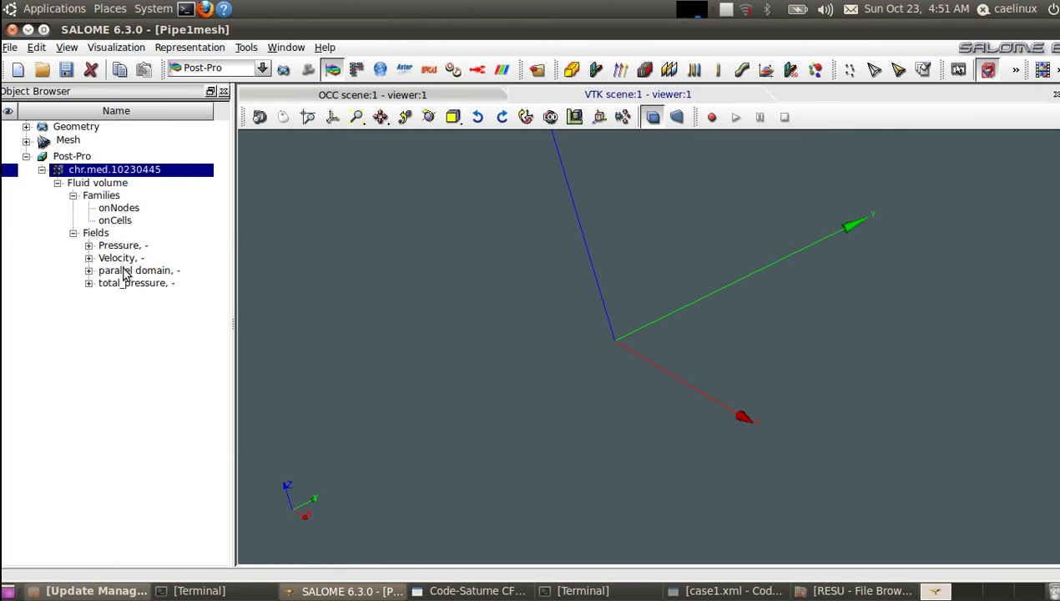
Create a presentation of the Fluid volume's onCells family, inspect the pipe up close, and hide the presentation.
left_click(113, 220)
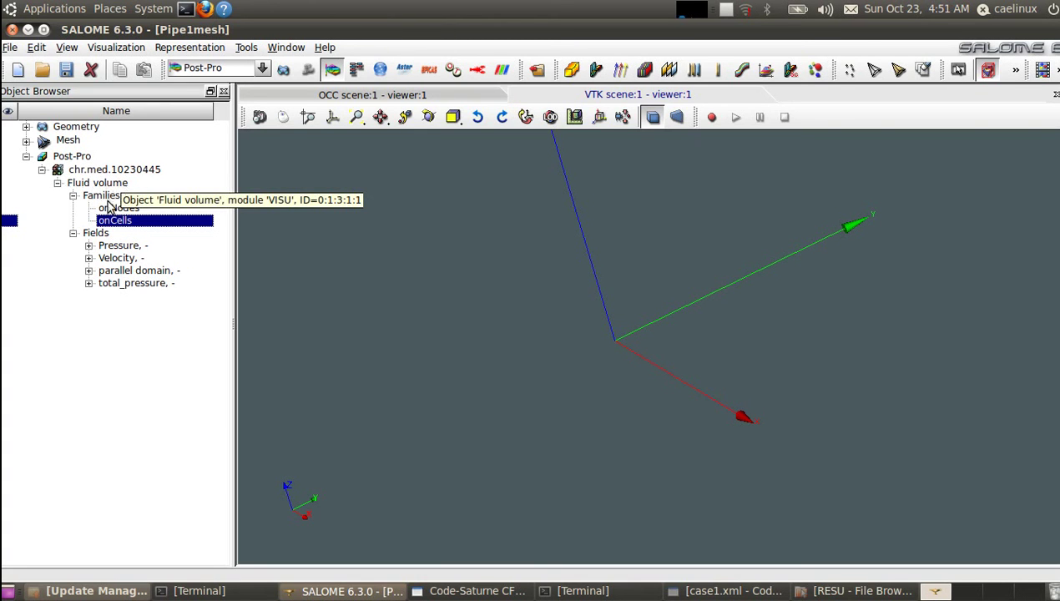
left_click(107, 197)
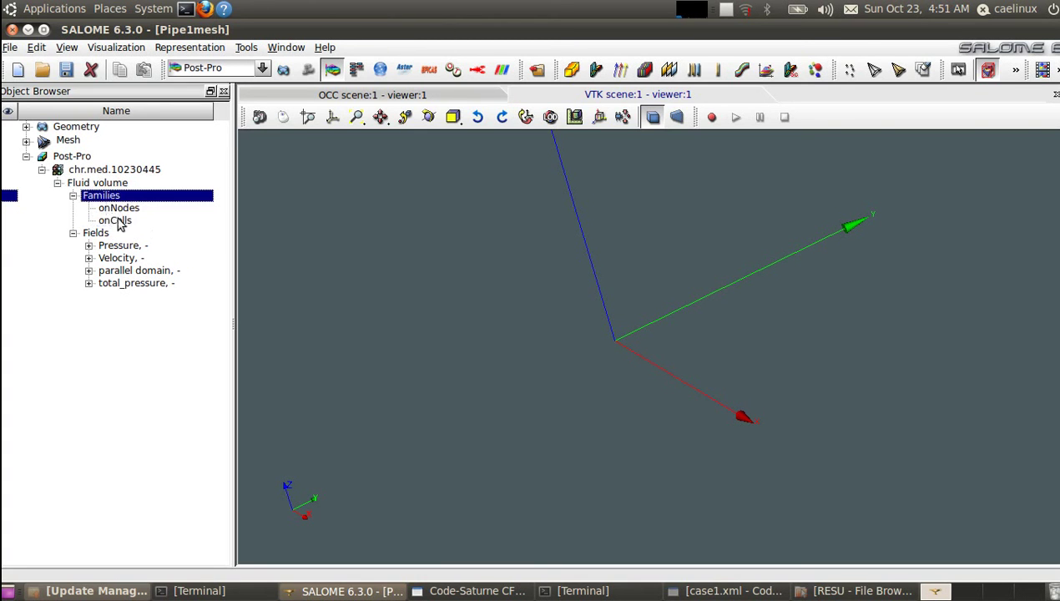
left_click(119, 220)
right_click(114, 224)
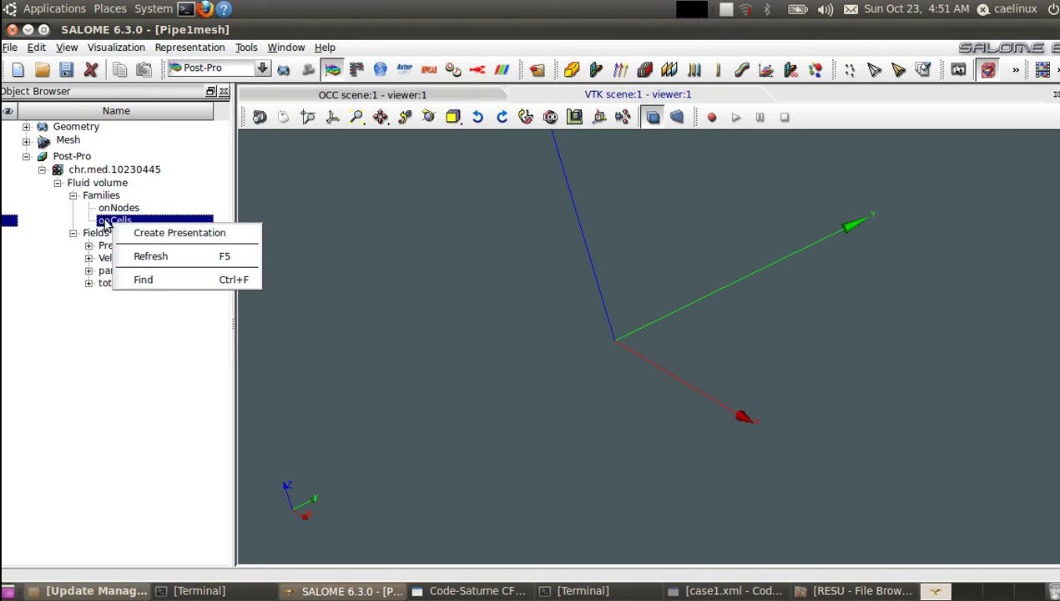
left_click(139, 235)
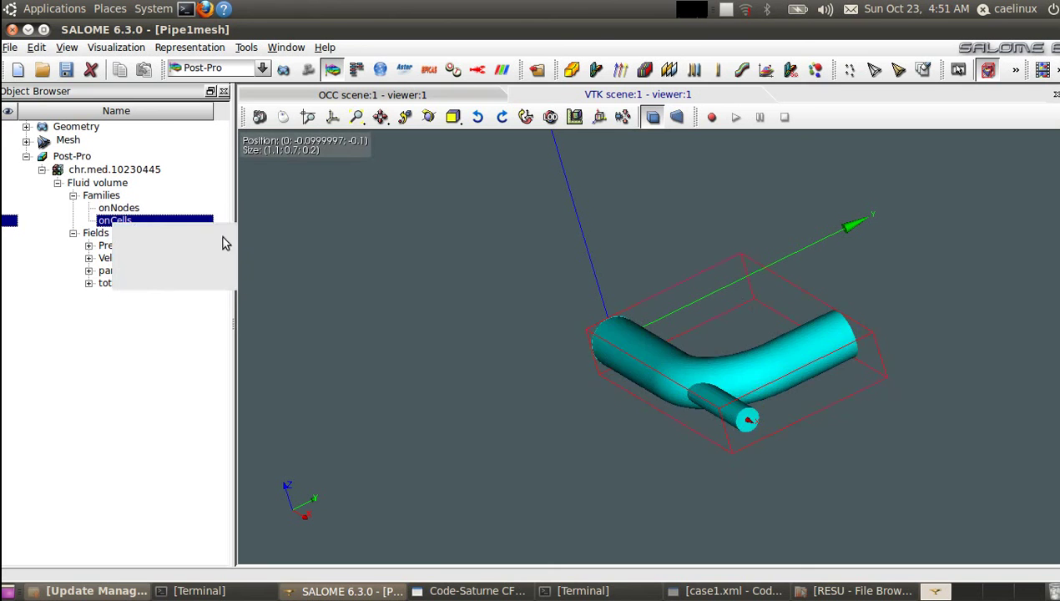
right_click_drag(748, 323, 686, 374, "ctrl")
right_click_drag(662, 408, 493, 419, "ctrl")
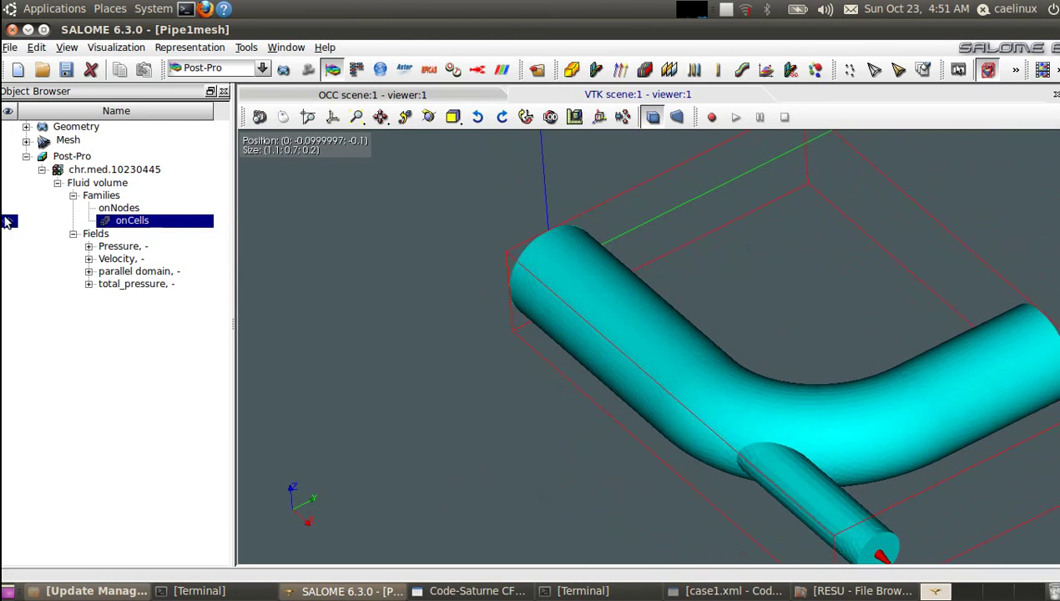
left_click(8, 222)
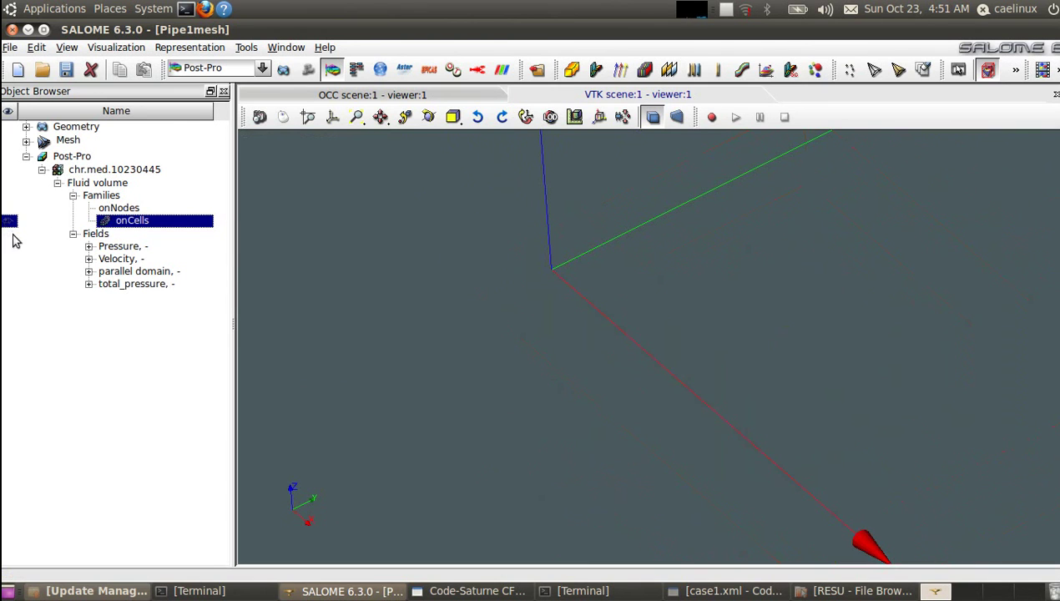
Expand the Pressure field and create a Scalar Map from it with the default field range and scalar bar settings.
left_click(89, 247)
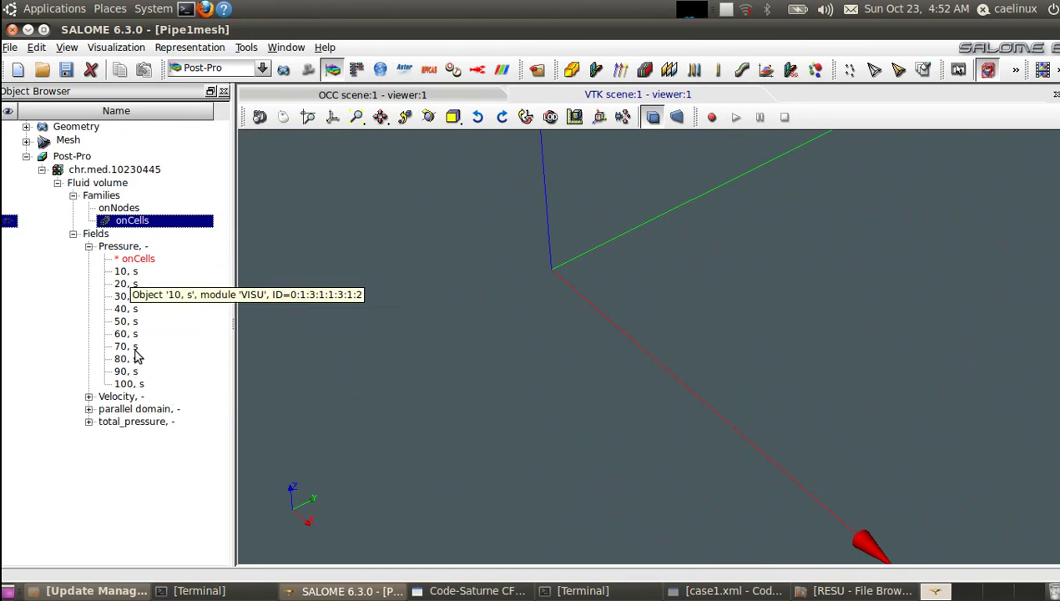
right_click(121, 247)
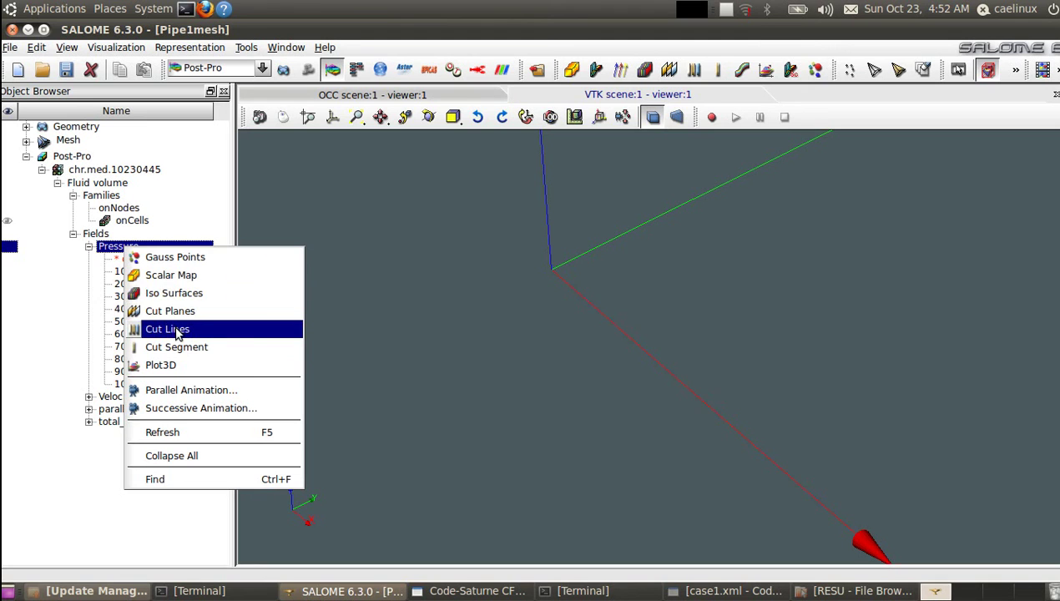
left_click(165, 274)
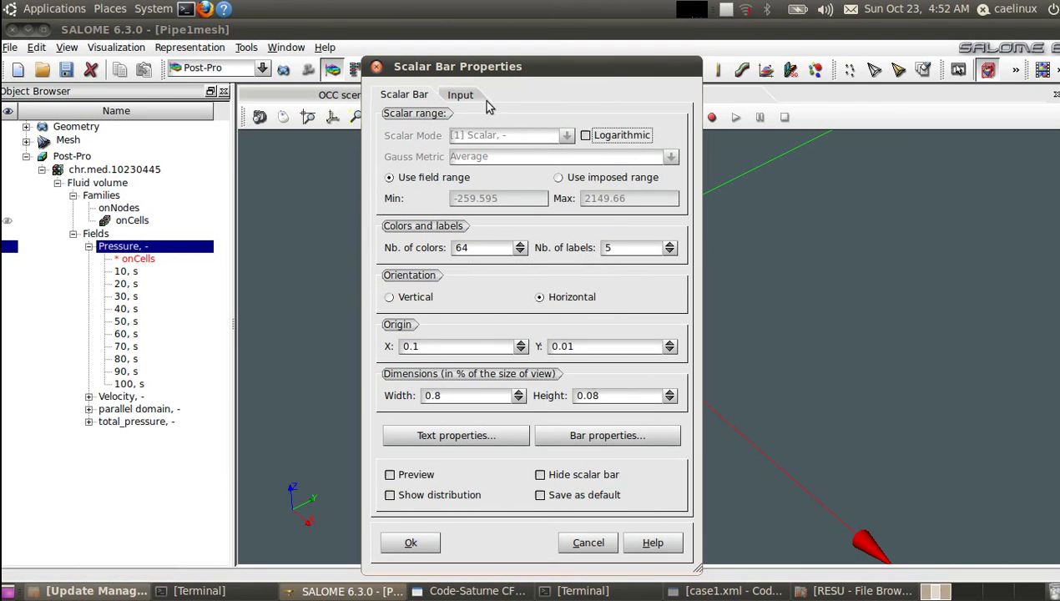
left_click(422, 542)
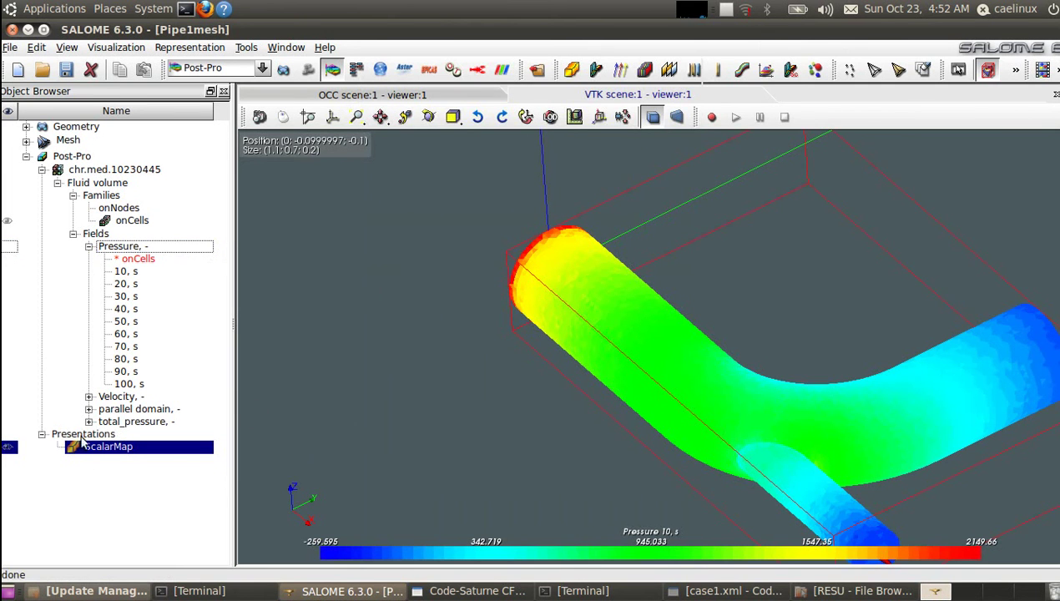
Toggle the pressure ScalarMap's visibility off and on, and fit the whole pipe in the VTK scene.
left_click(7, 450)
left_click(8, 450)
left_click(8, 450)
left_click(7, 450)
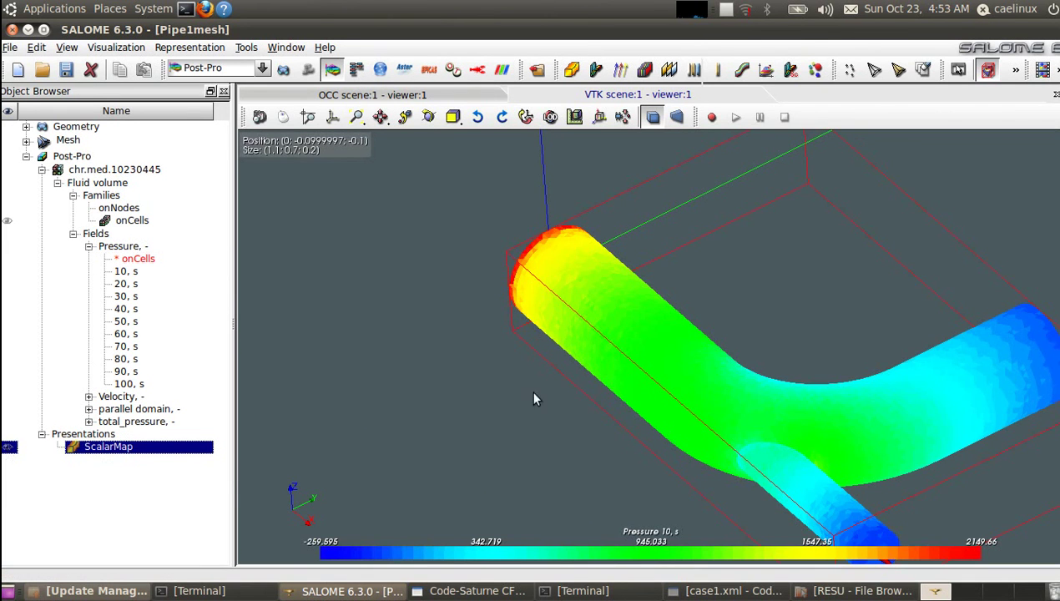
left_click(354, 120)
left_click(501, 484)
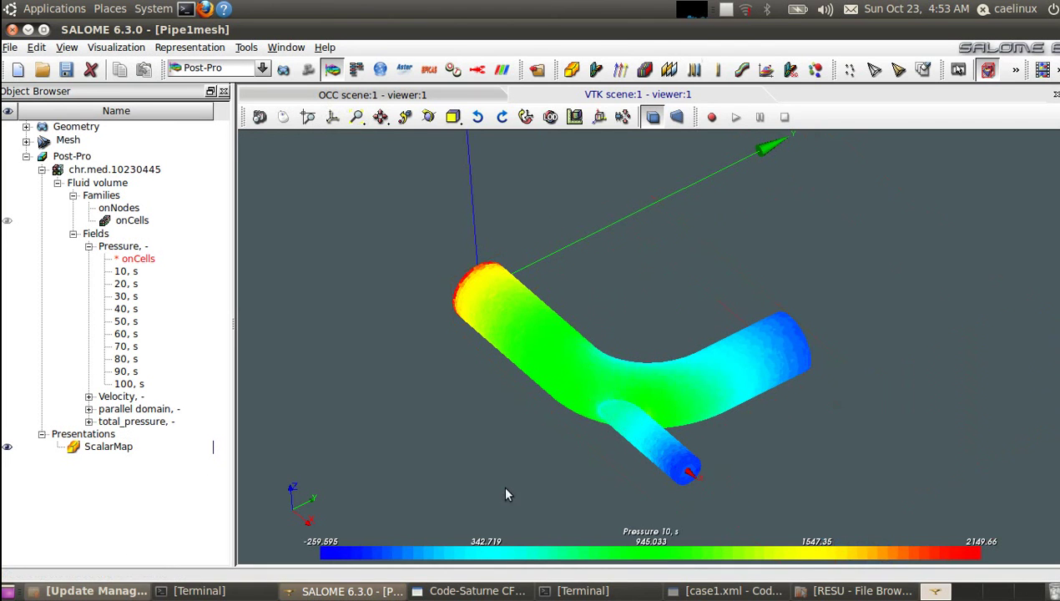
Open the time Slider for the selected pressure ScalarMap and dock it together with the Object Browser.
left_click(597, 361)
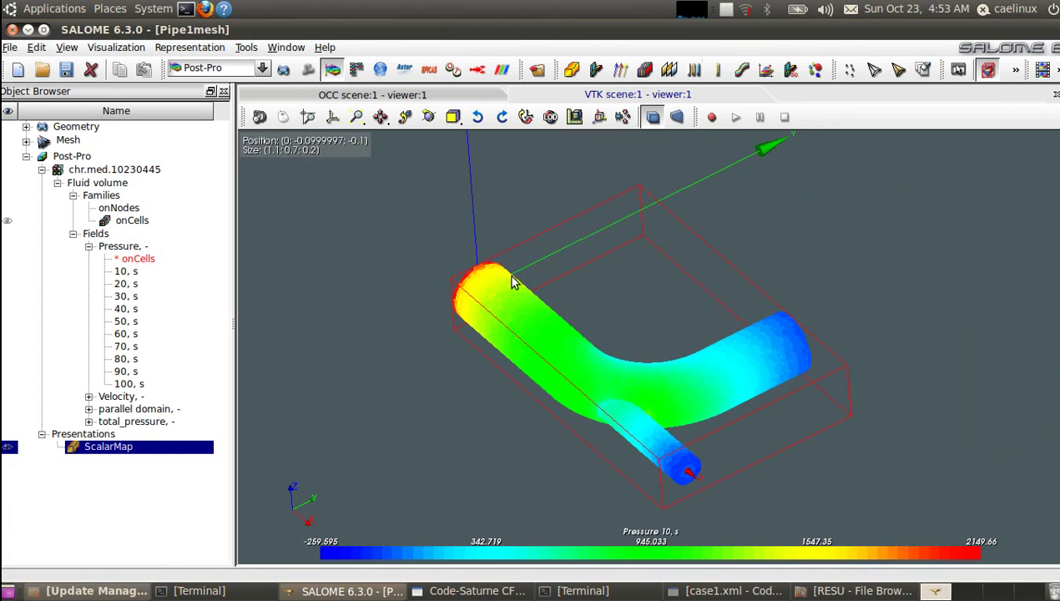
left_click(1042, 70)
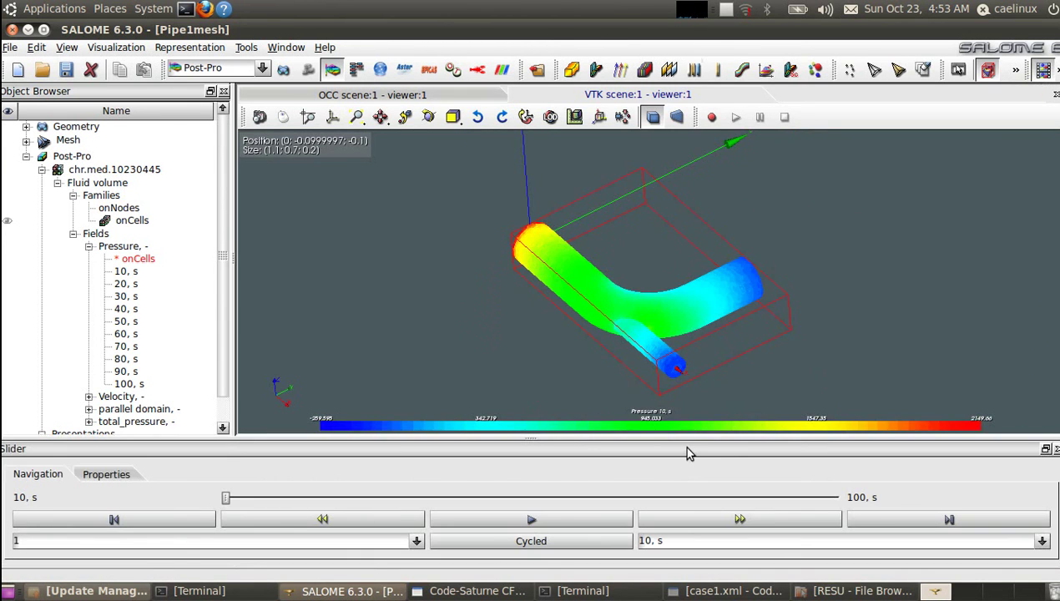
left_click_drag(689, 456, 80, 186)
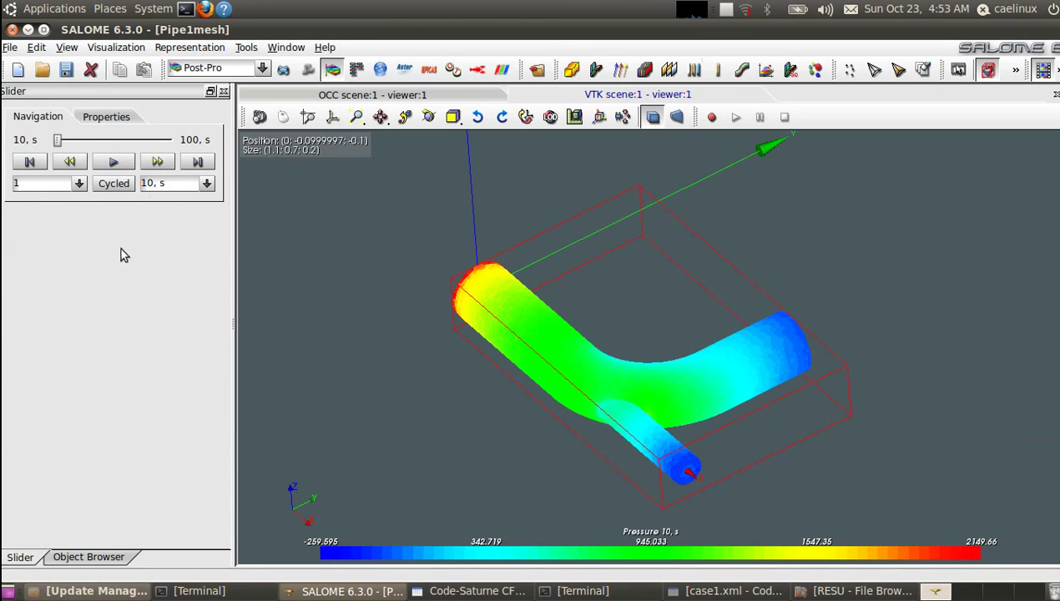
Play the pressure results from 10 s to 100 s and step back and forth through the last time steps to compare them.
left_click(113, 161)
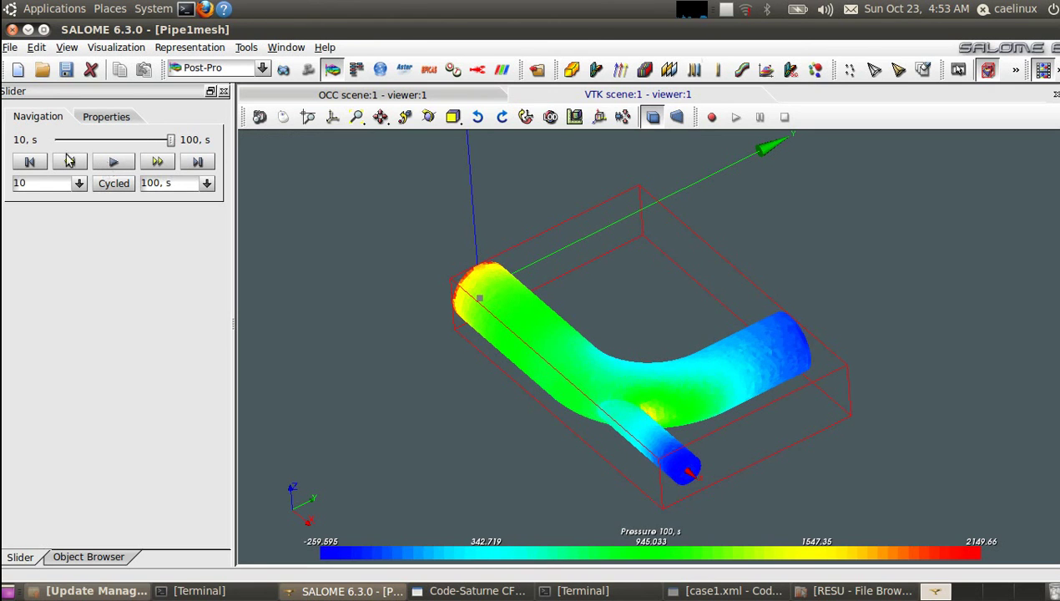
left_click(70, 162)
left_click(70, 162)
left_click(70, 162)
left_click(70, 162)
left_click(70, 162)
left_click(158, 162)
left_click(158, 162)
left_click(158, 162)
left_click(158, 162)
left_click(158, 162)
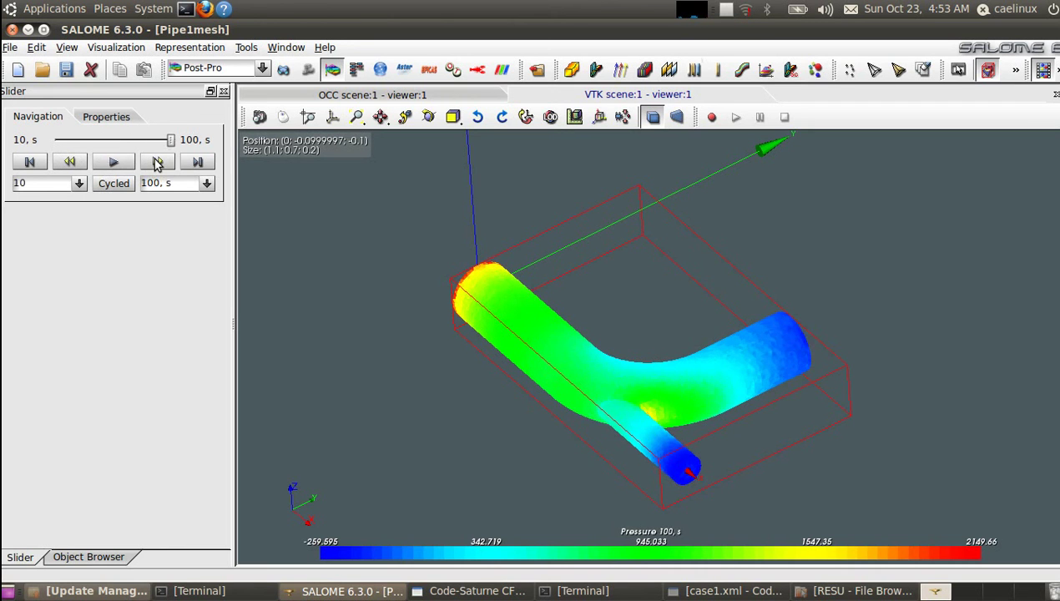
left_click(69, 163)
left_click(157, 162)
left_click(74, 163)
left_click(158, 162)
left_click(74, 163)
left_click(159, 163)
Turn on shading for the pressure ScalarMap's representation and examine the shaded pipe from another angle.
left_click_drag(501, 453, 704, 450)
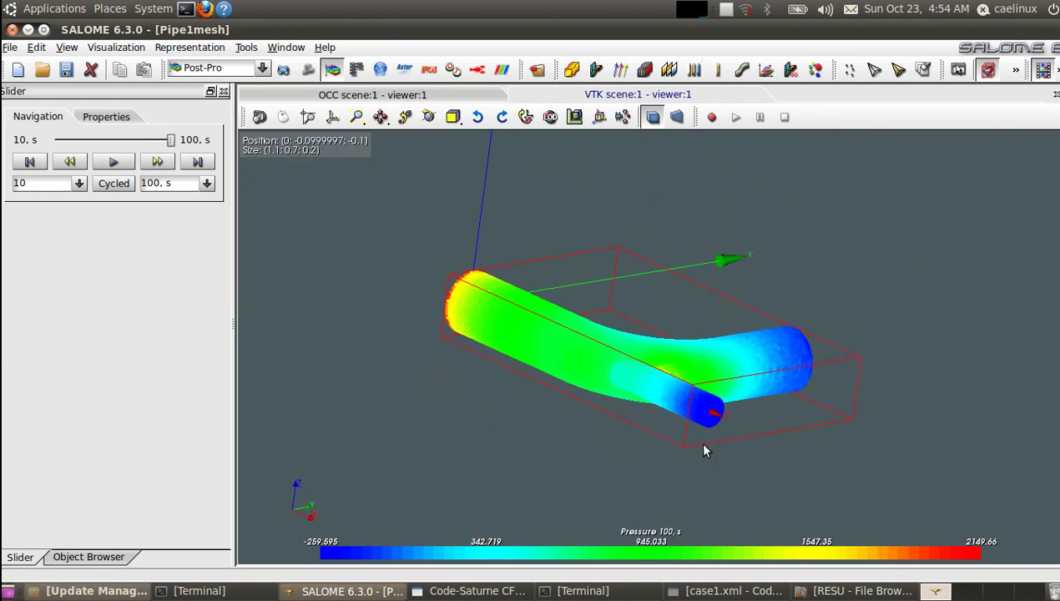
right_click(652, 370)
mouse_move(759, 242)
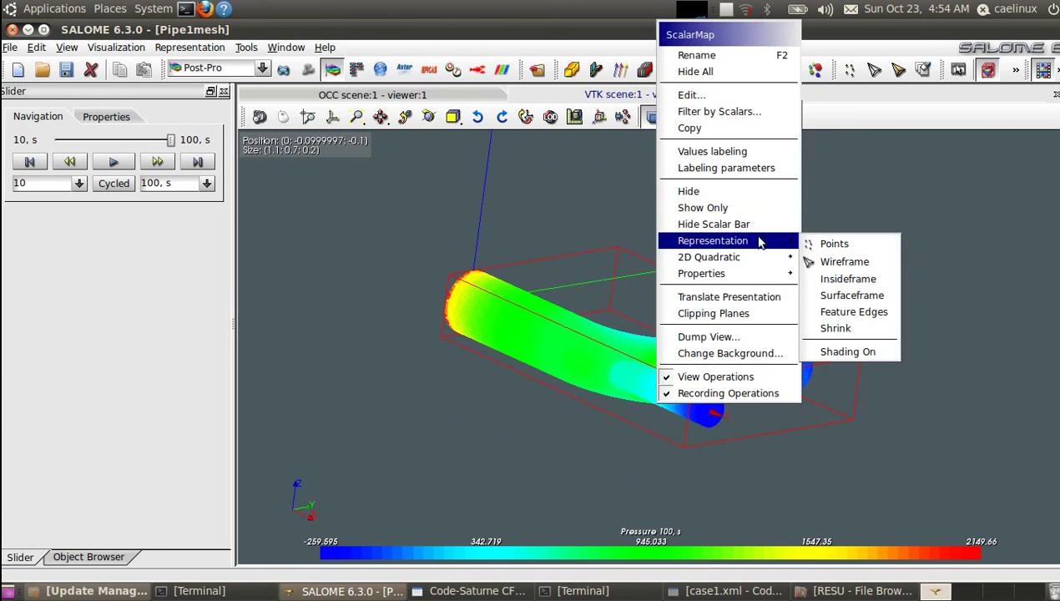
left_click(836, 328)
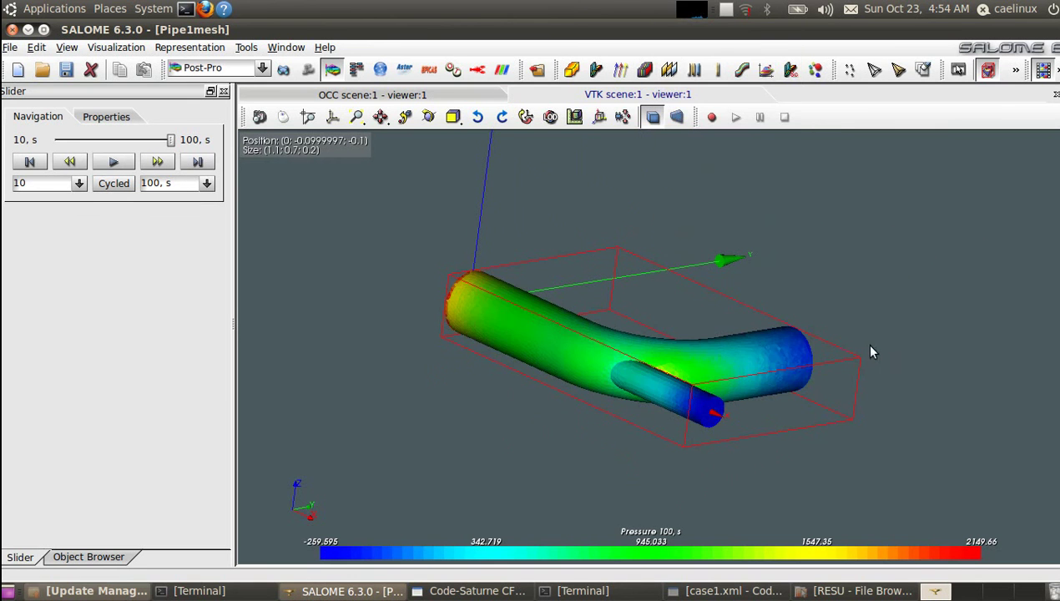
left_click_drag(730, 323, 541, 263)
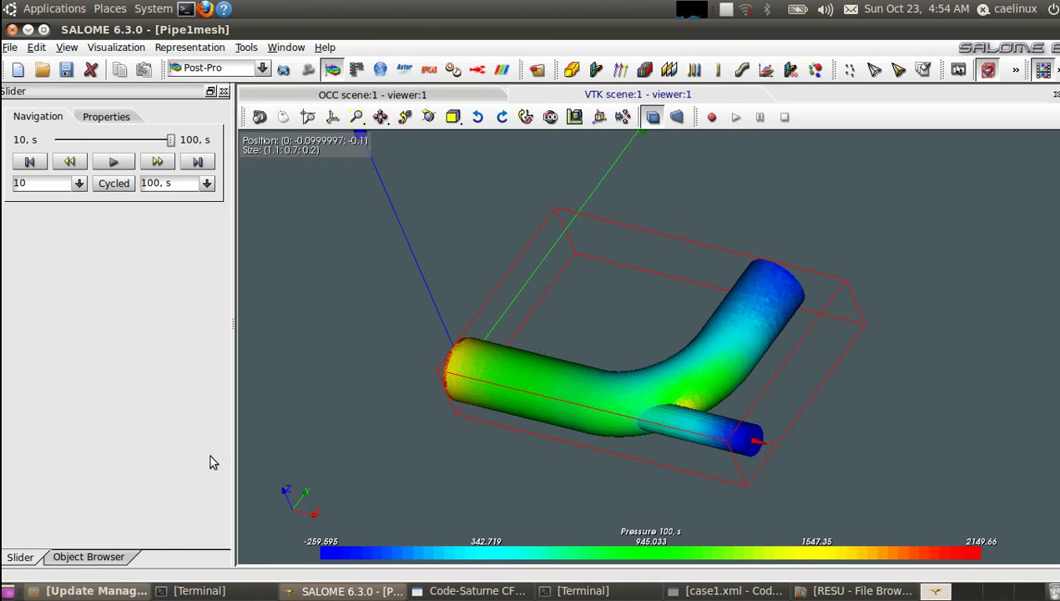
Return to the Object Browser, collapse the Pressure field, and expand and select the Velocity field.
left_click(89, 557)
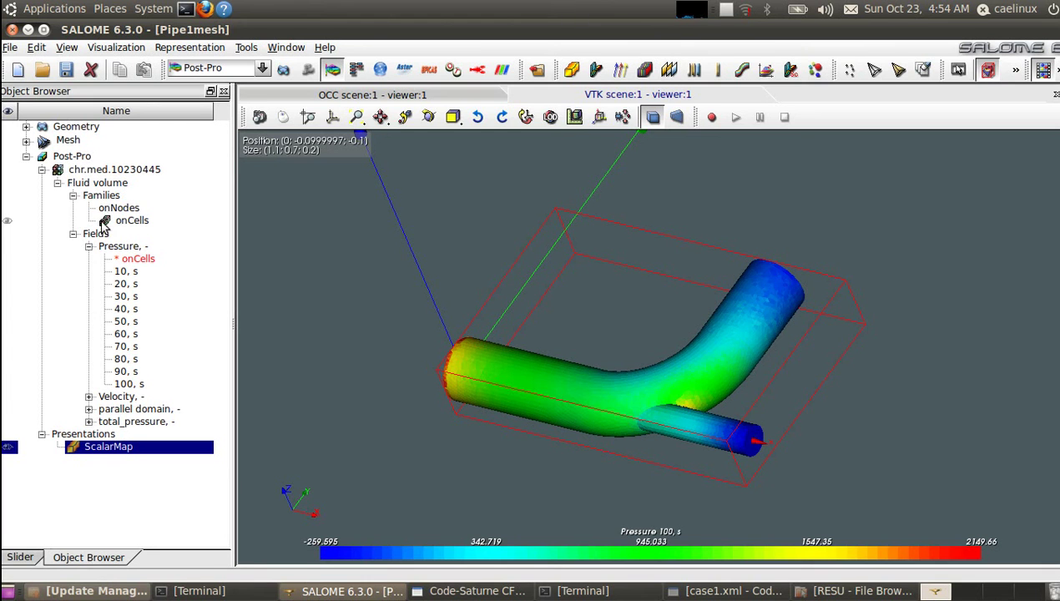
left_click(88, 246)
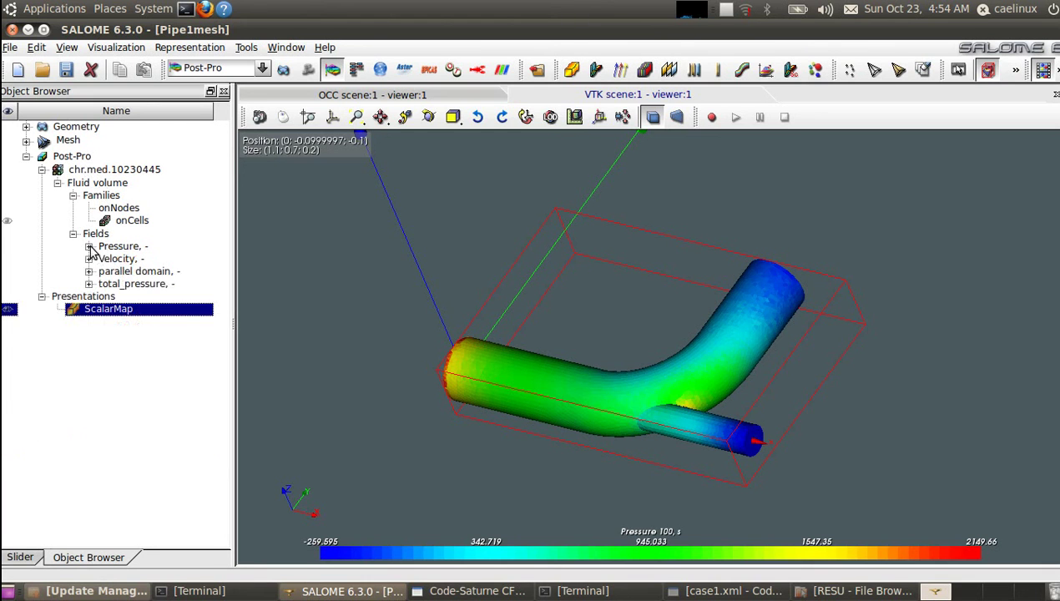
left_click(88, 259)
left_click(116, 260)
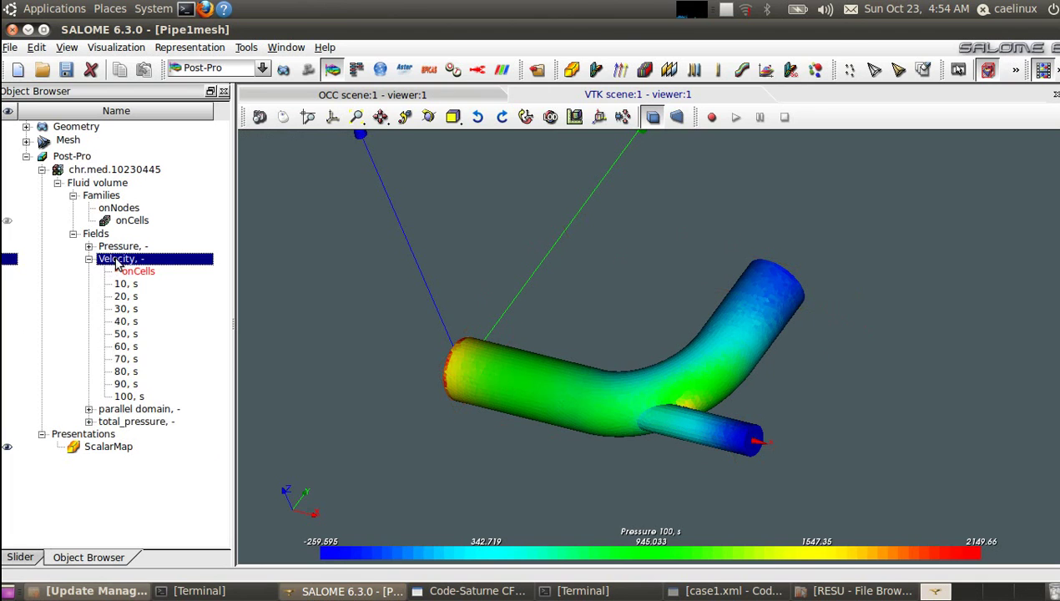
Start a Cut Planes presentation of the Velocity field, with X-Y orientation and the number of planes set to 1.
right_click(118, 262)
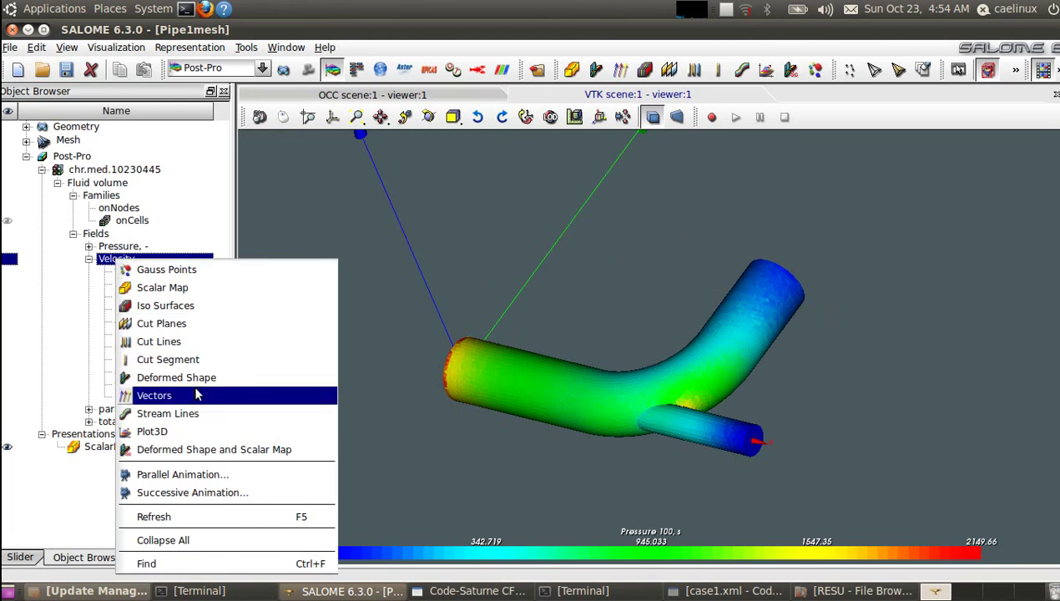
left_click(197, 329)
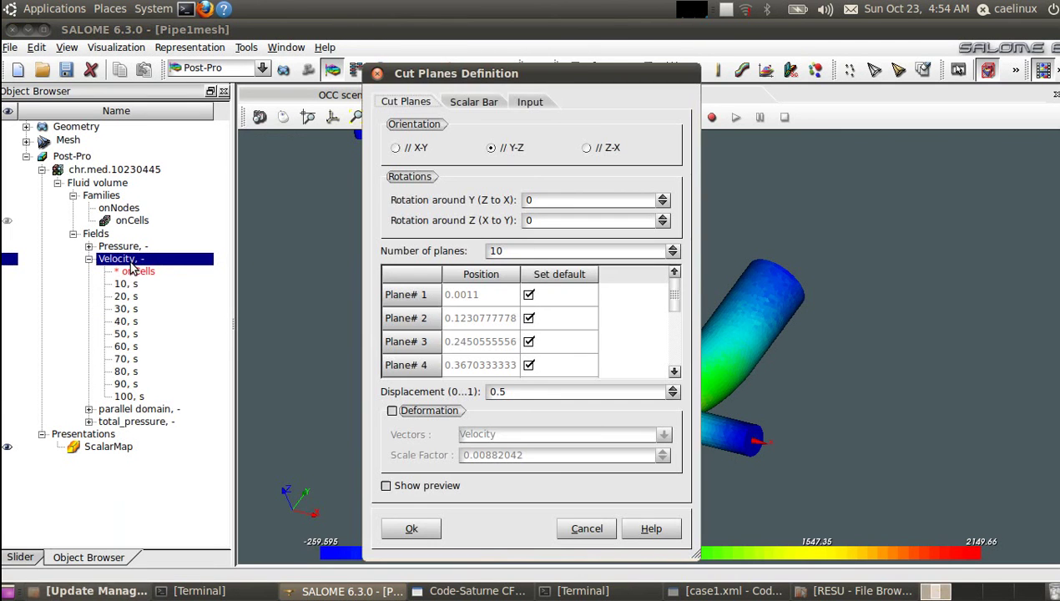
left_click_drag(529, 71, 259, 68)
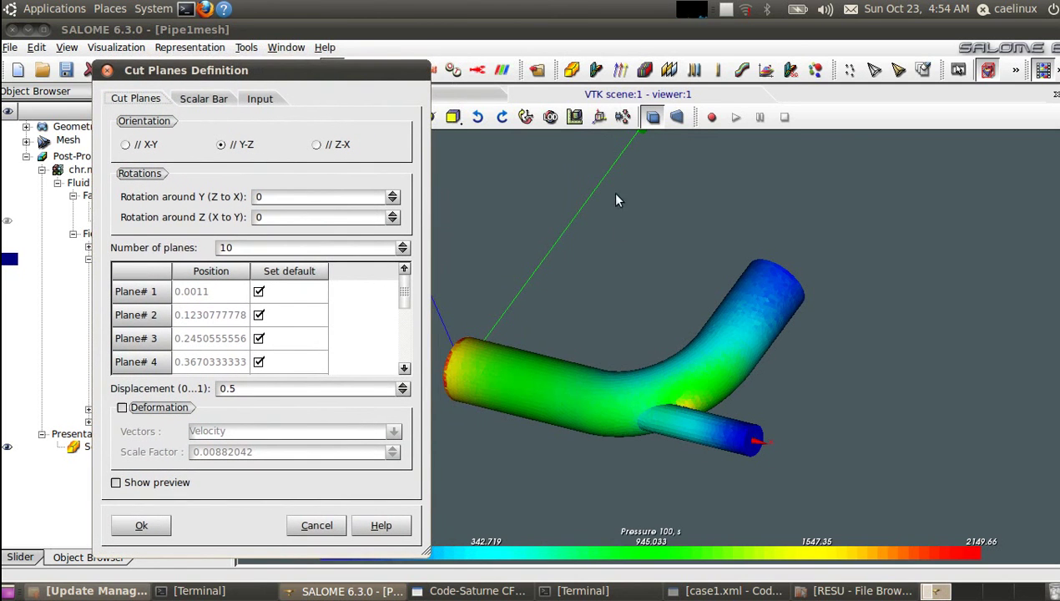
left_click(142, 144)
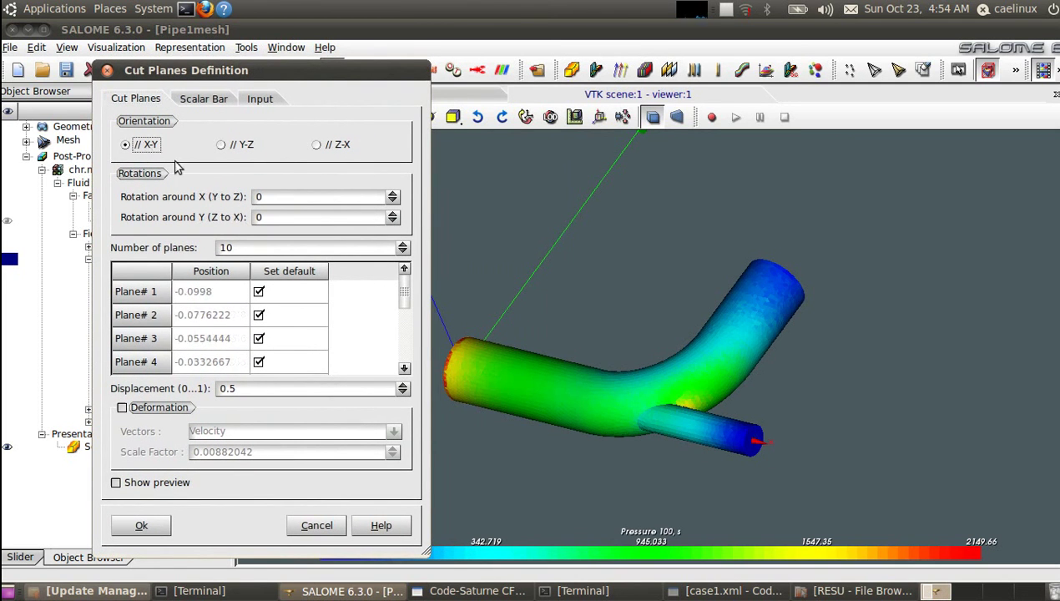
left_click(261, 247)
key("BackSpace")
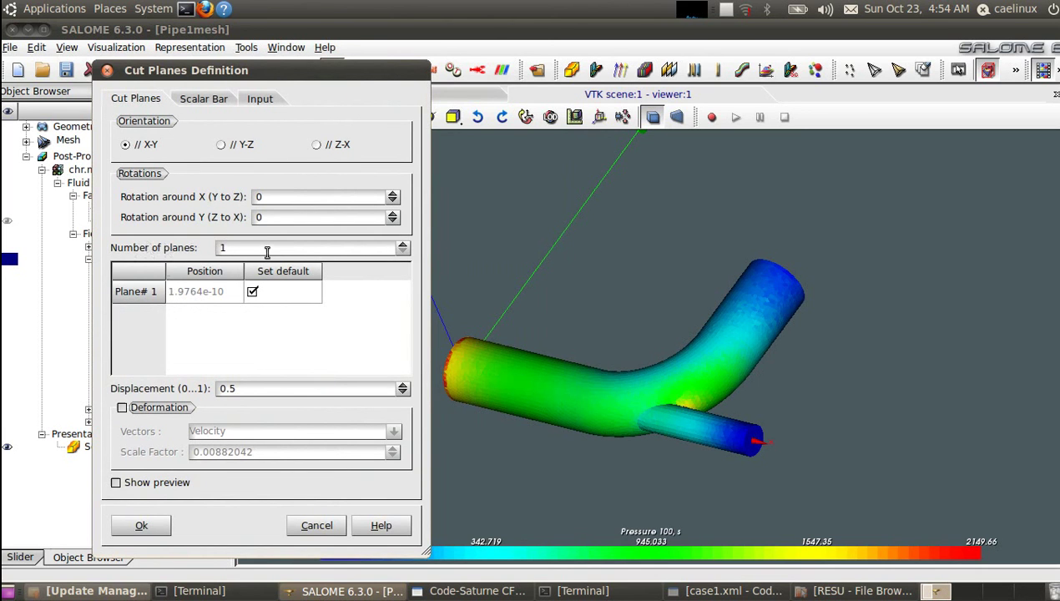
Enable the cut plane preview, create the velocity cut plane, and hide the pressure ScalarMap.
left_click(154, 484)
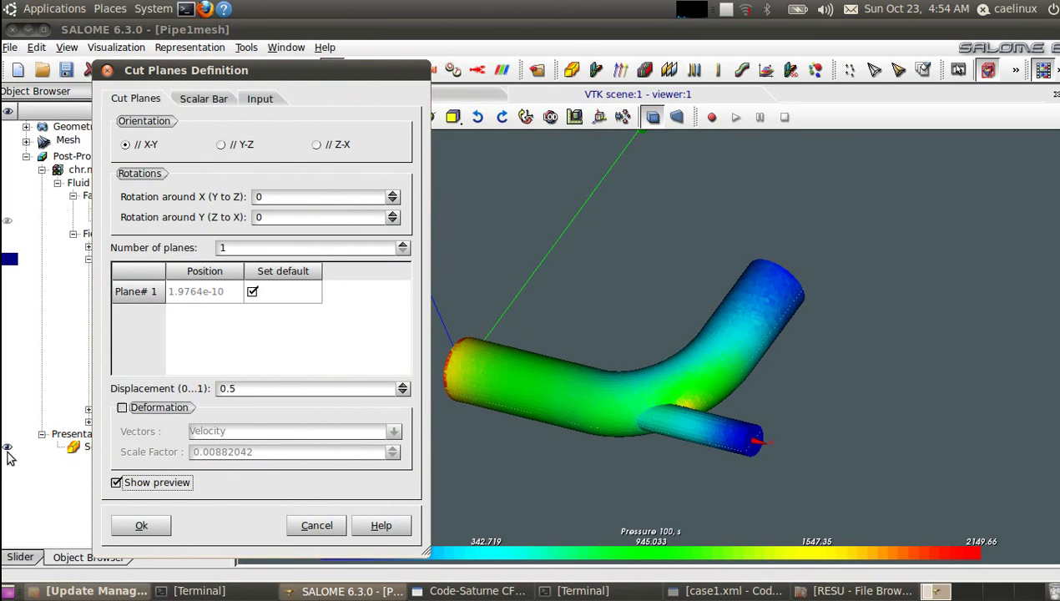
left_click_drag(183, 77, 315, 65)
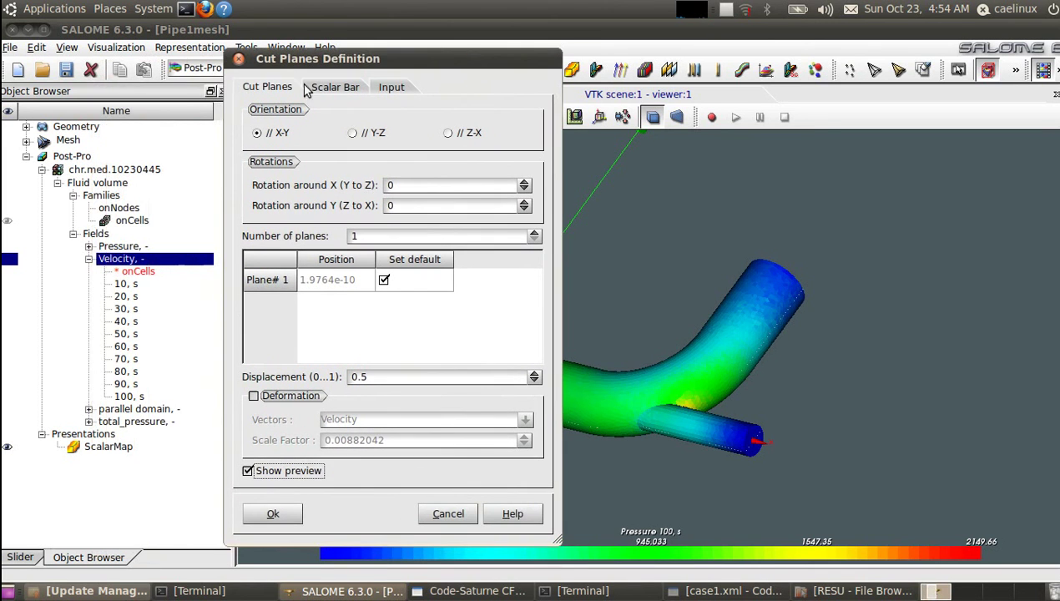
left_click(8, 445)
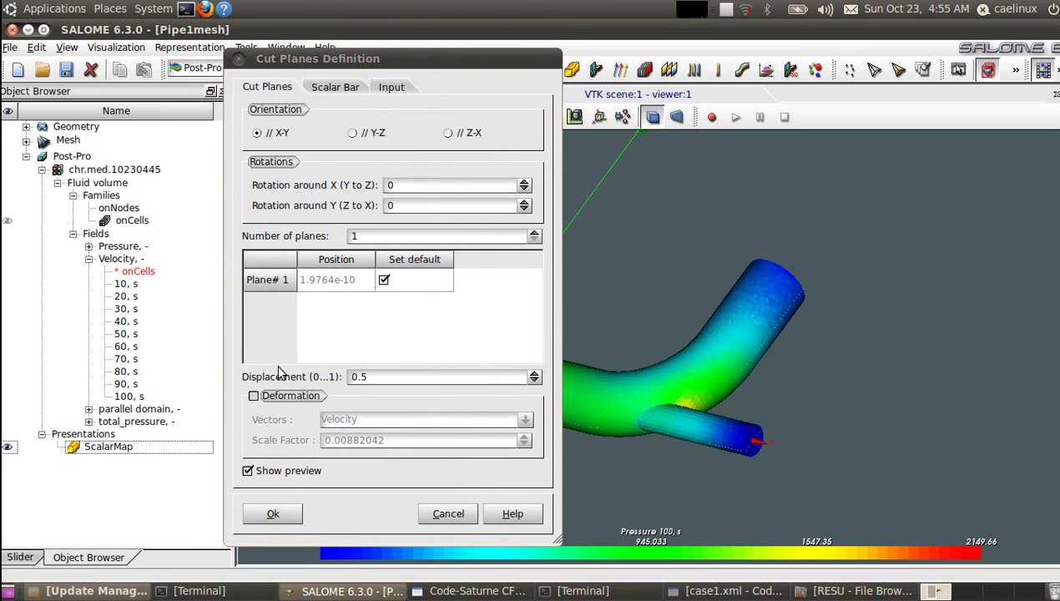
left_click_drag(357, 60, 130, 77)
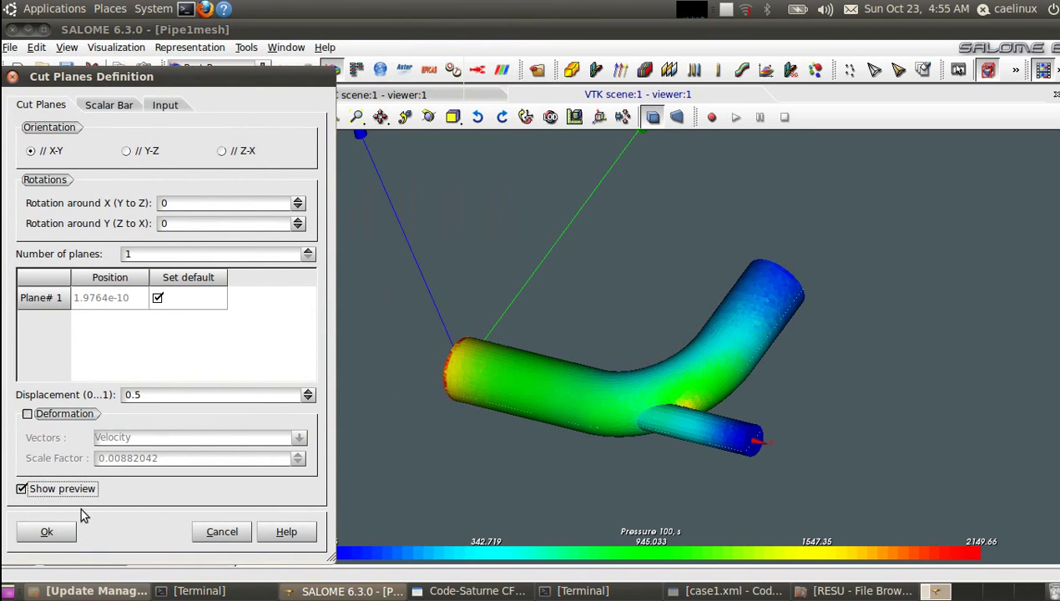
left_click(52, 535)
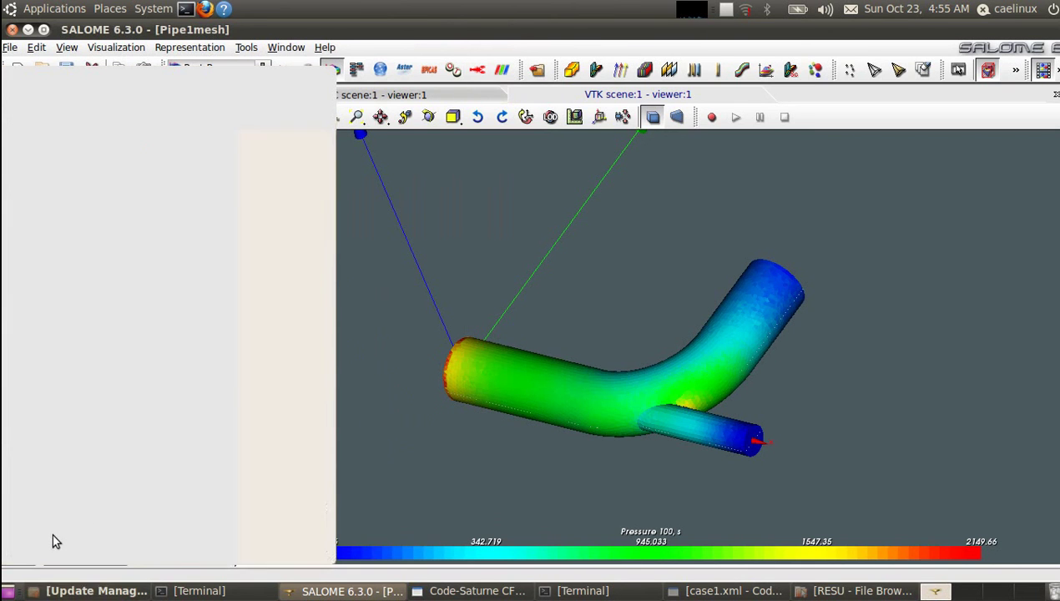
left_click(8, 448)
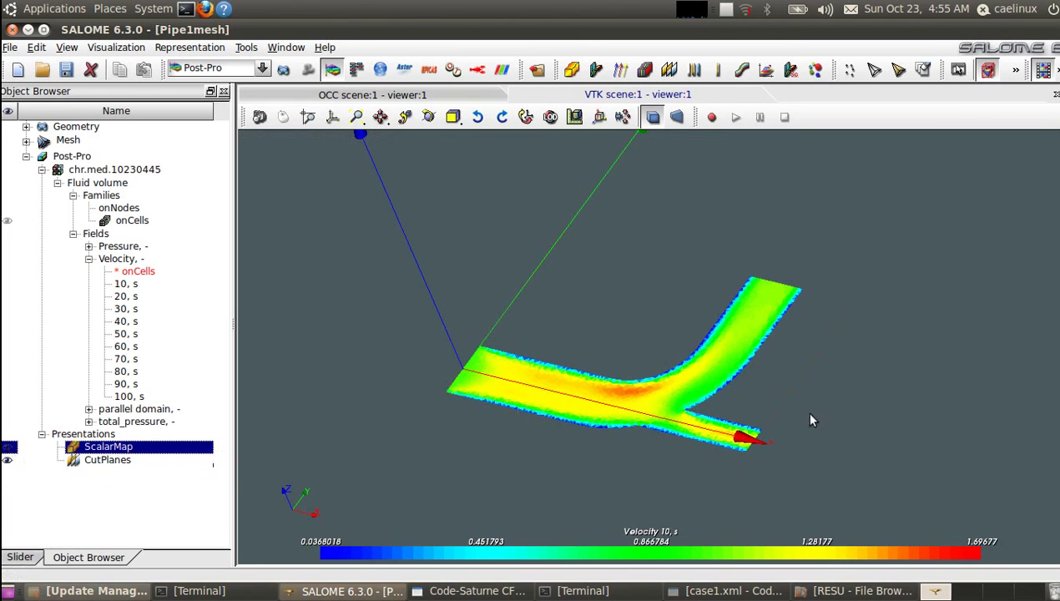
Select the velocity CutPlanes presentation and examine the cut plane up close from several angles.
left_click(109, 460)
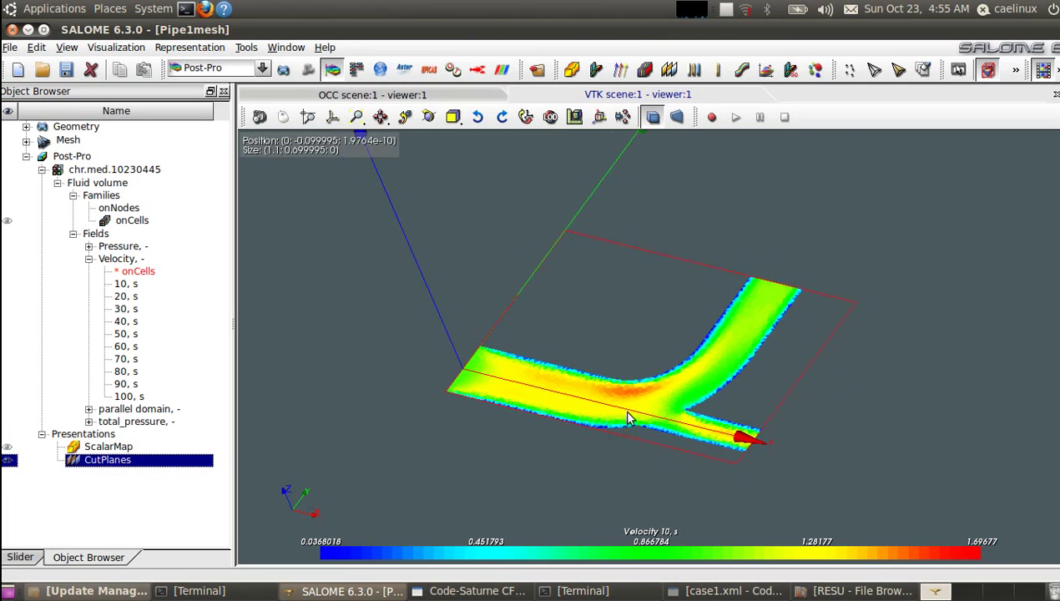
scroll(628, 418, "up", 4)
right_click_drag(623, 458, 797, 446, "ctrl")
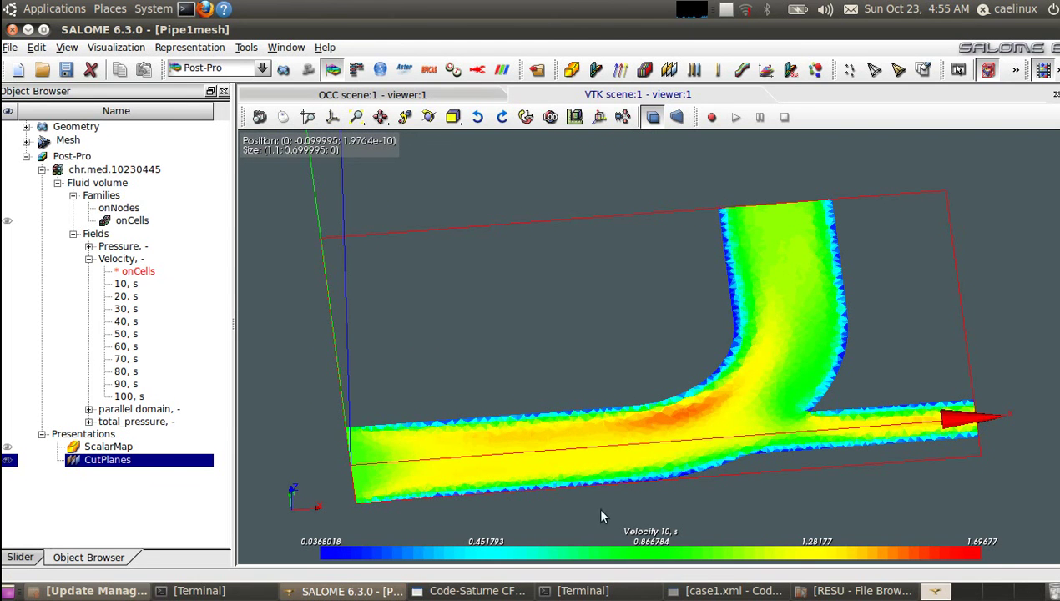
left_click_drag(751, 510, 831, 510, "ctrl")
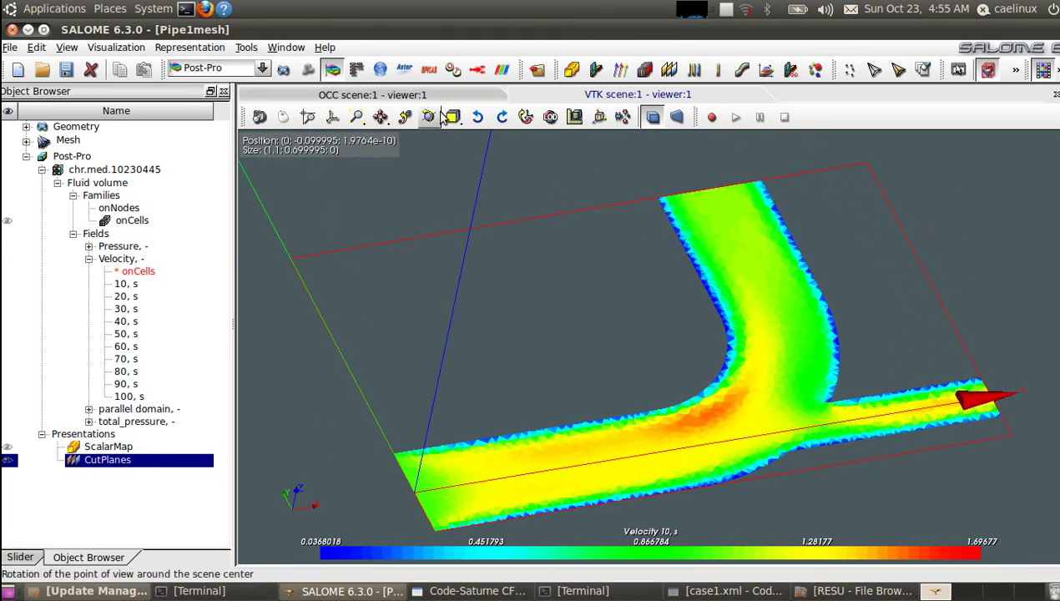
left_click(501, 71)
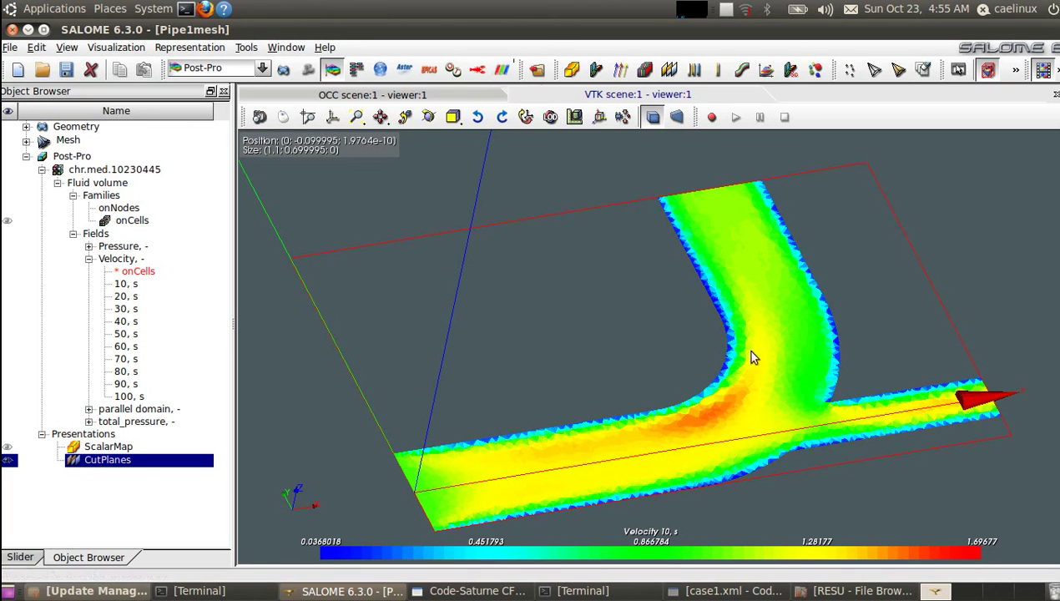
right_click_drag(780, 443, 754, 426, "ctrl")
Edit the velocity CutPlanes with a displacement of 0.3, apply it and inspect the shifted plane.
right_click(106, 460)
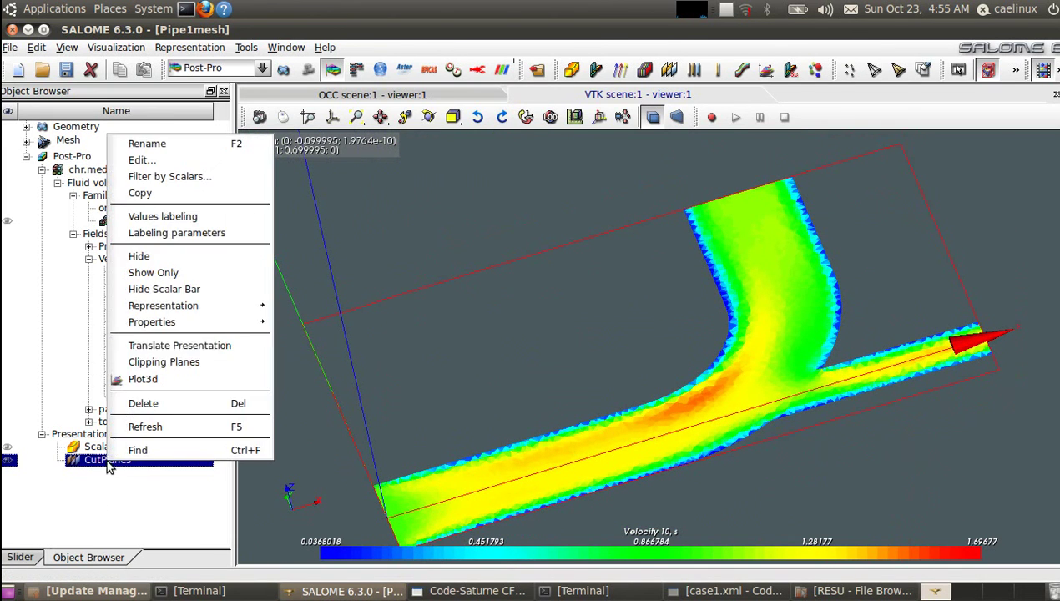
left_click(161, 167)
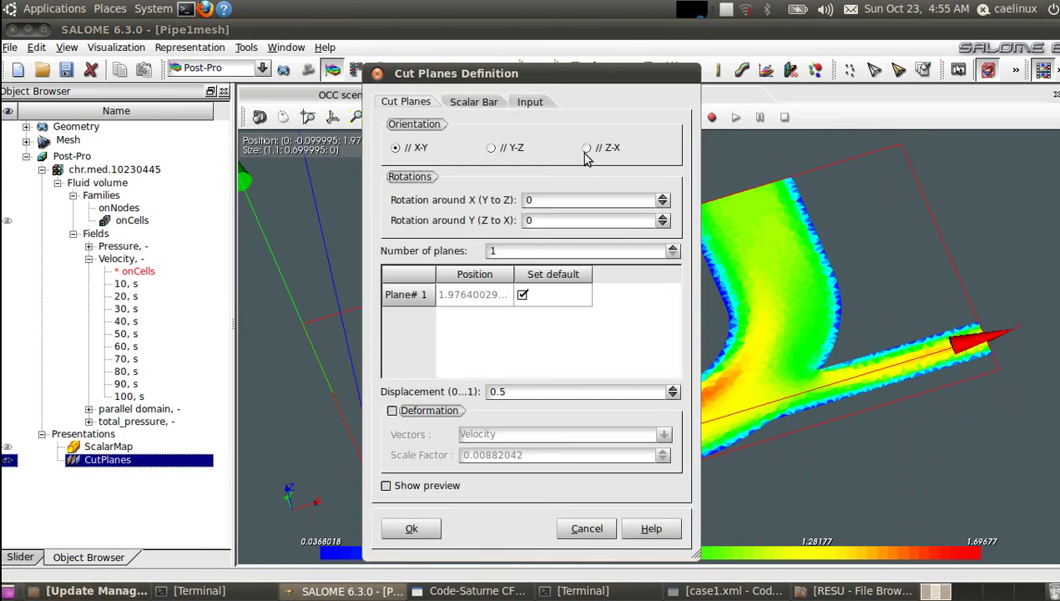
left_click_drag(613, 68, 270, 63)
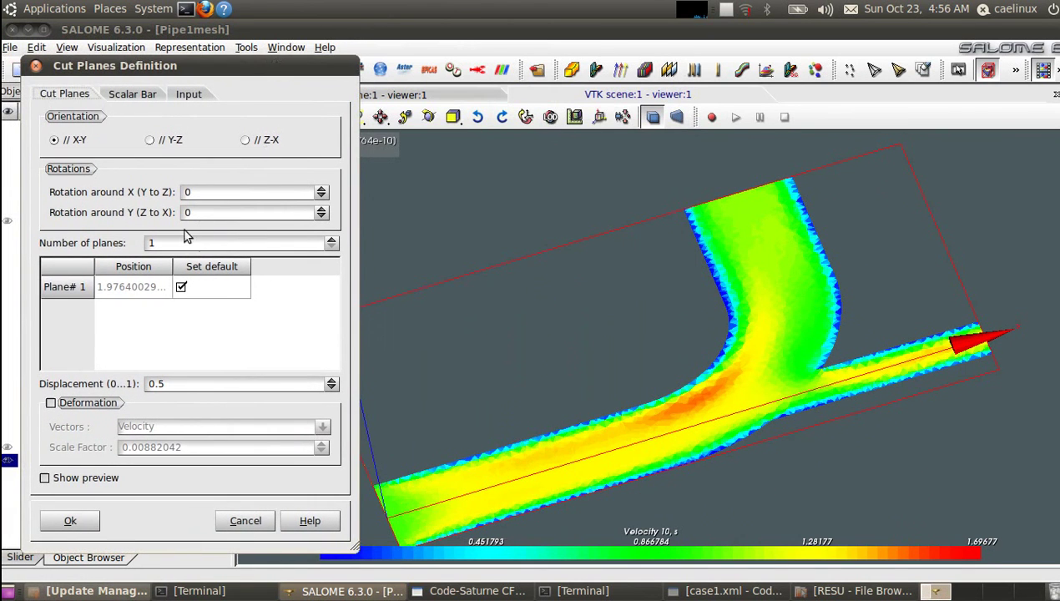
left_click(183, 381)
key("Return")
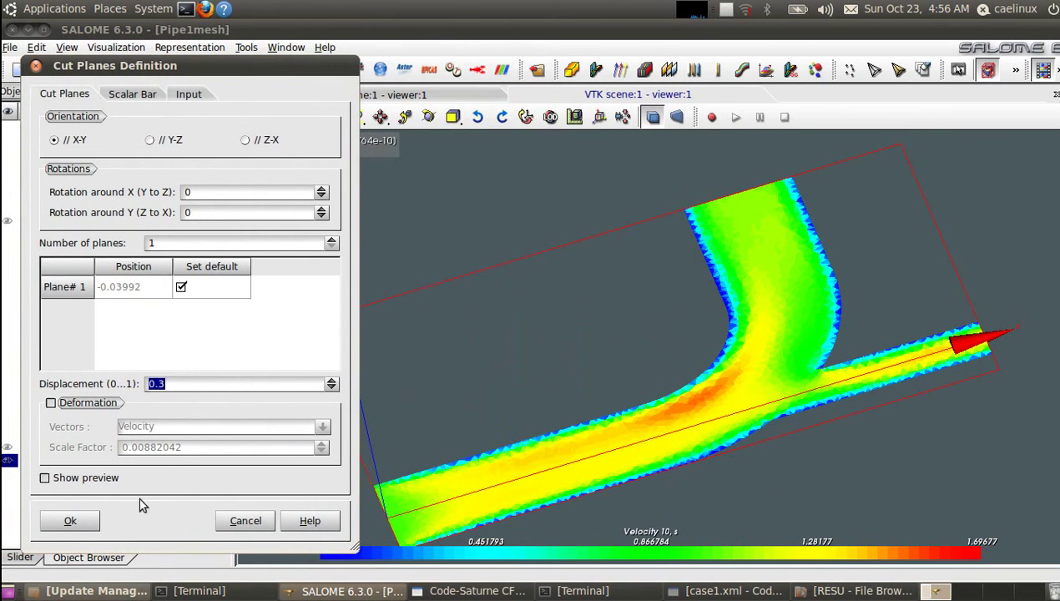
left_click(81, 522)
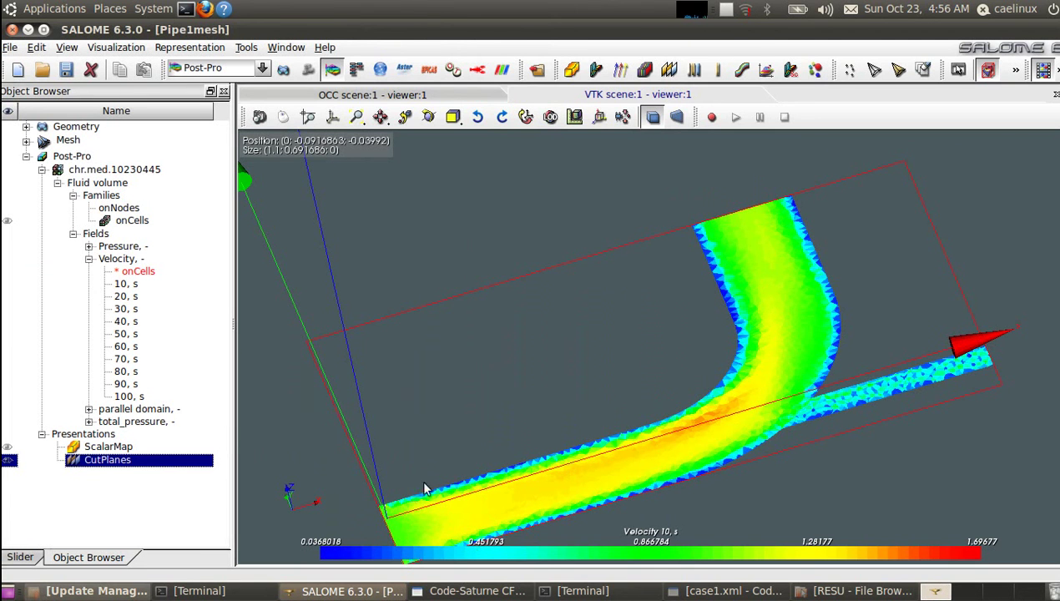
right_click_drag(474, 455, 582, 407, "ctrl")
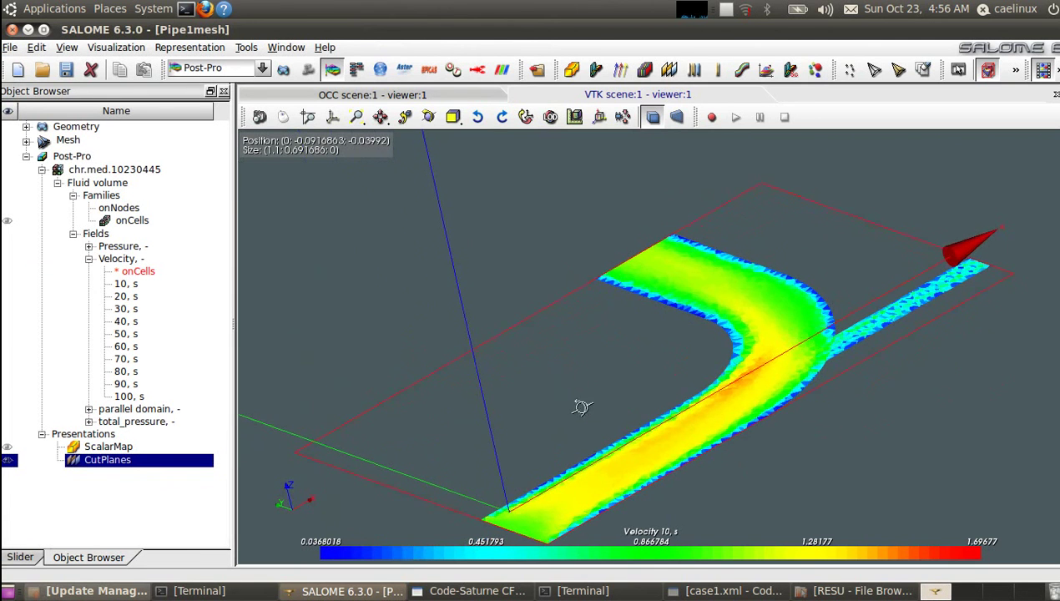
right_click_drag(490, 411, 501, 445, "ctrl")
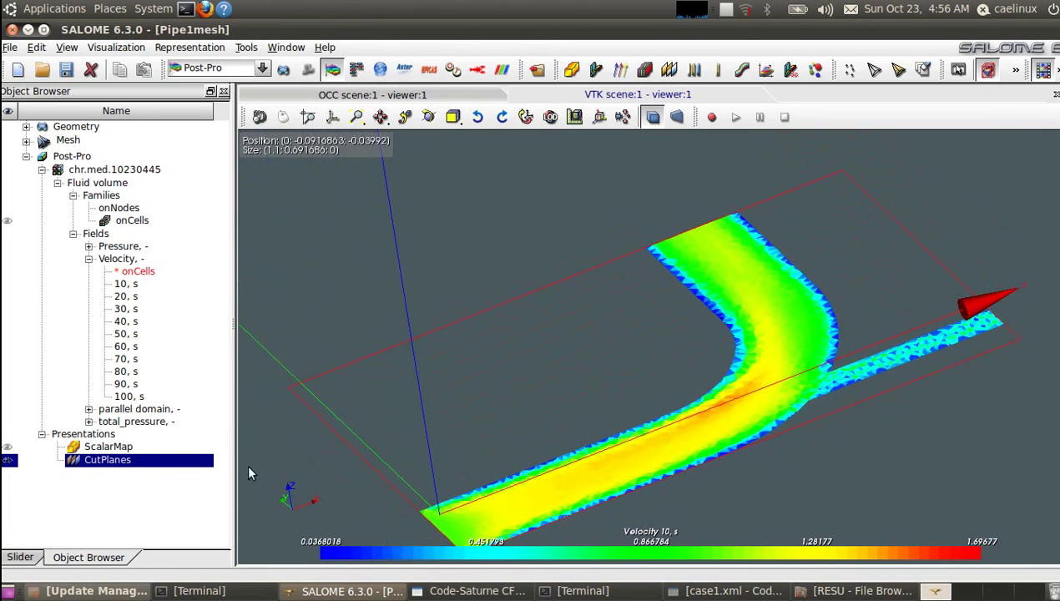
Create an Iso Surfaces presentation of the Velocity field with 3 surfaces and a custom range minimum of 1.
left_click(117, 261)
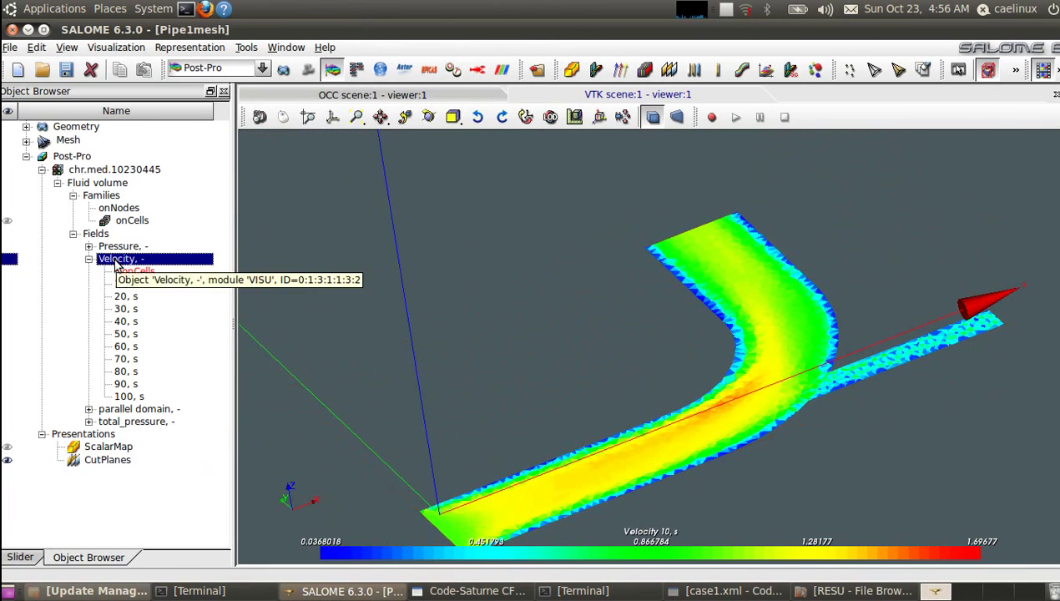
right_click(117, 261)
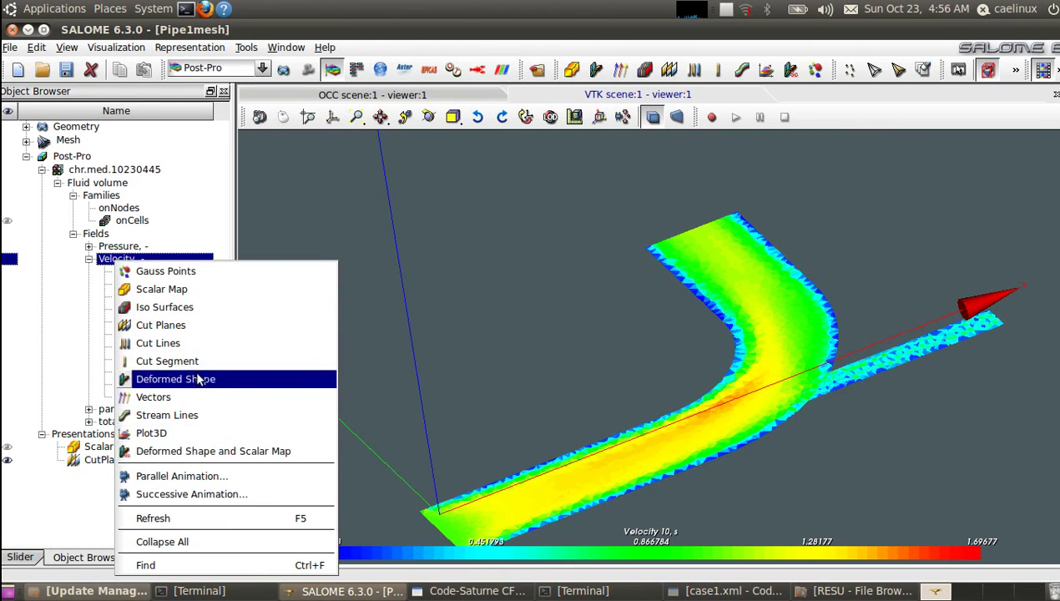
left_click(197, 309)
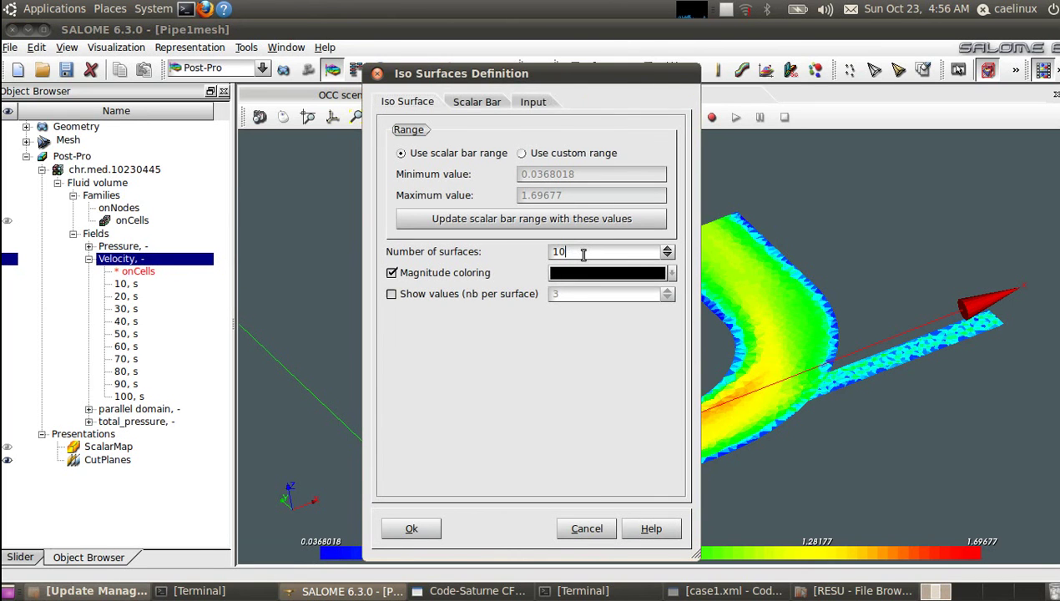
double_click(584, 250)
type("3")
left_click(532, 155)
left_click_drag(611, 173, 488, 177)
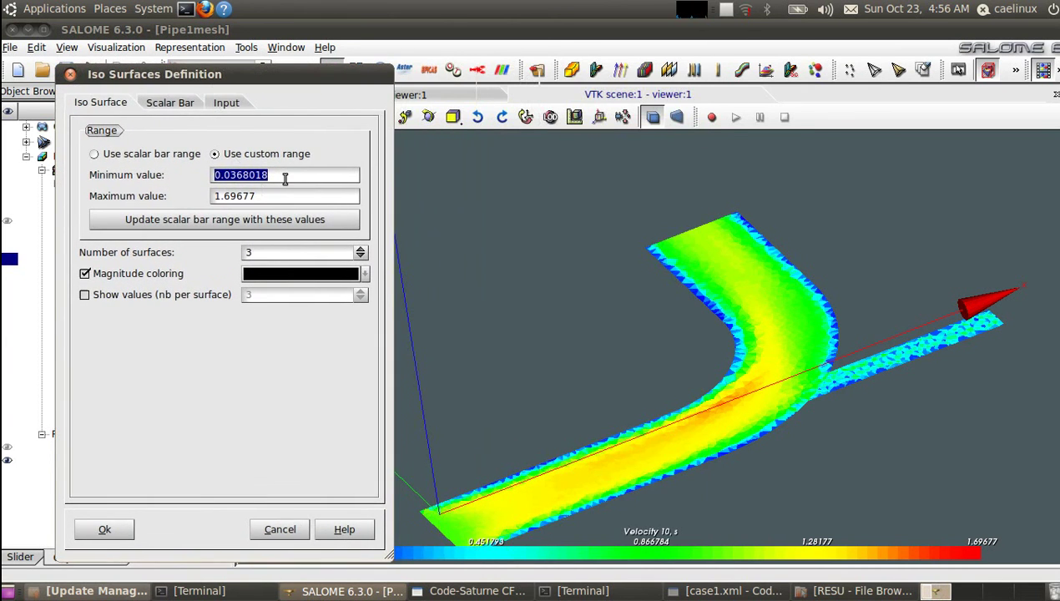
type("1")
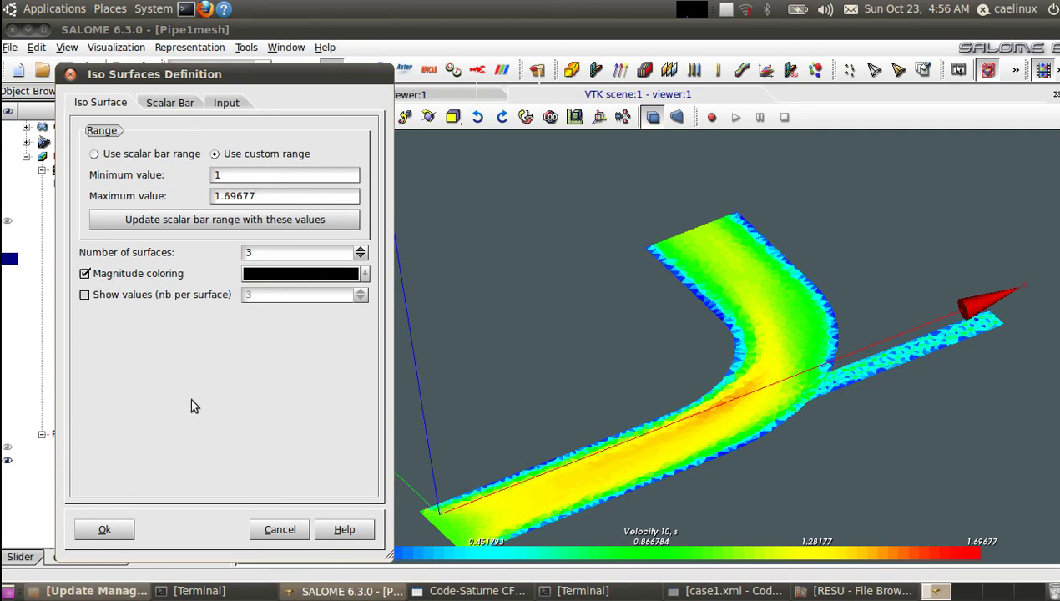
left_click(106, 534)
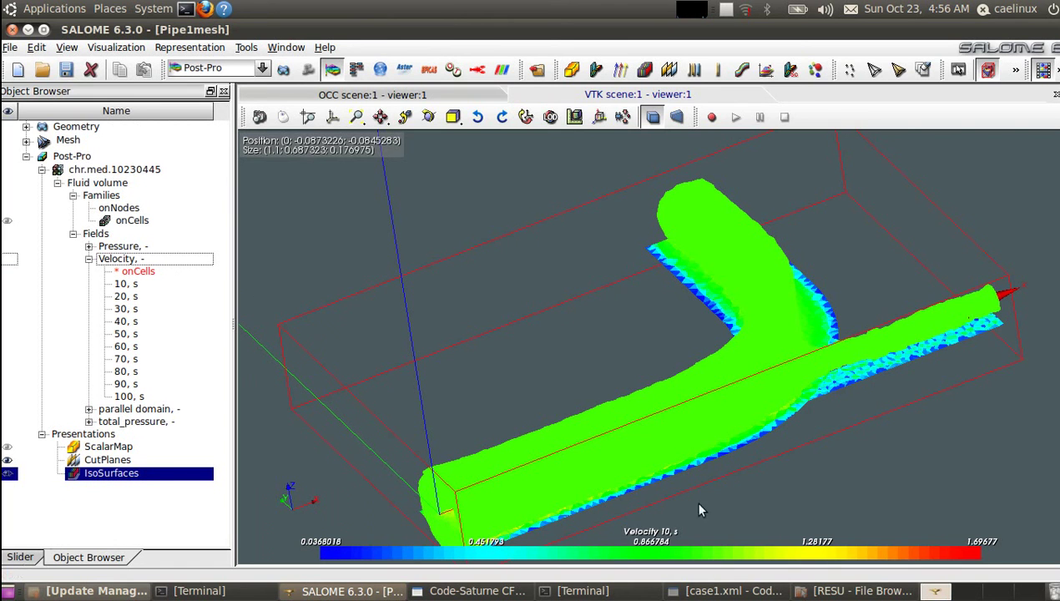
Turn on shading for the velocity IsoSurfaces representation.
right_click(740, 260)
mouse_move(803, 242)
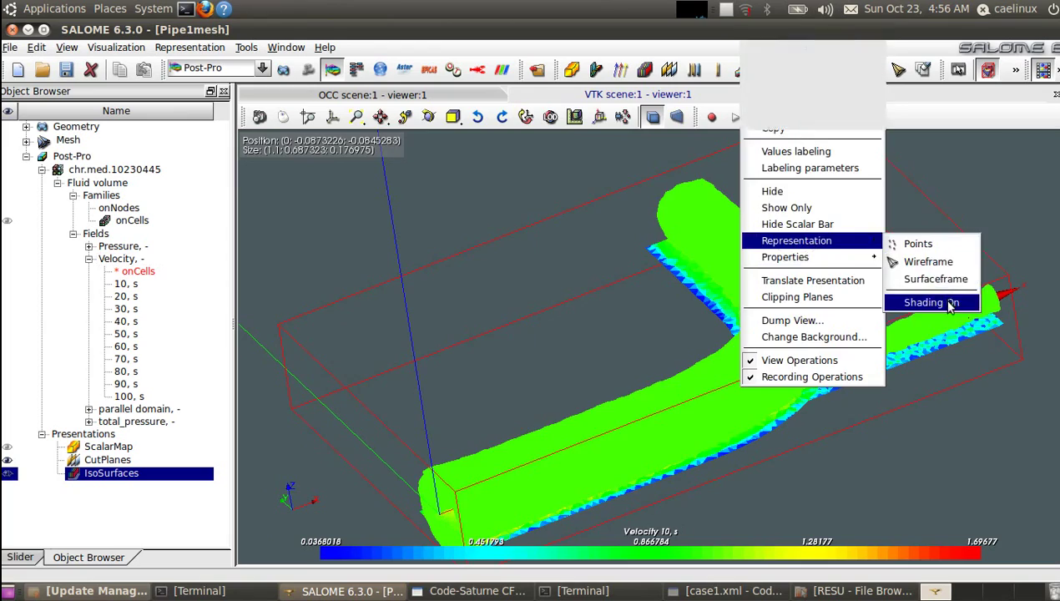
left_click(947, 302)
middle_click_drag(757, 489, 740, 430)
Set the IsoSurfaces transparency to 49% and examine the cut plane through the surfaces from several angles.
right_click(740, 427)
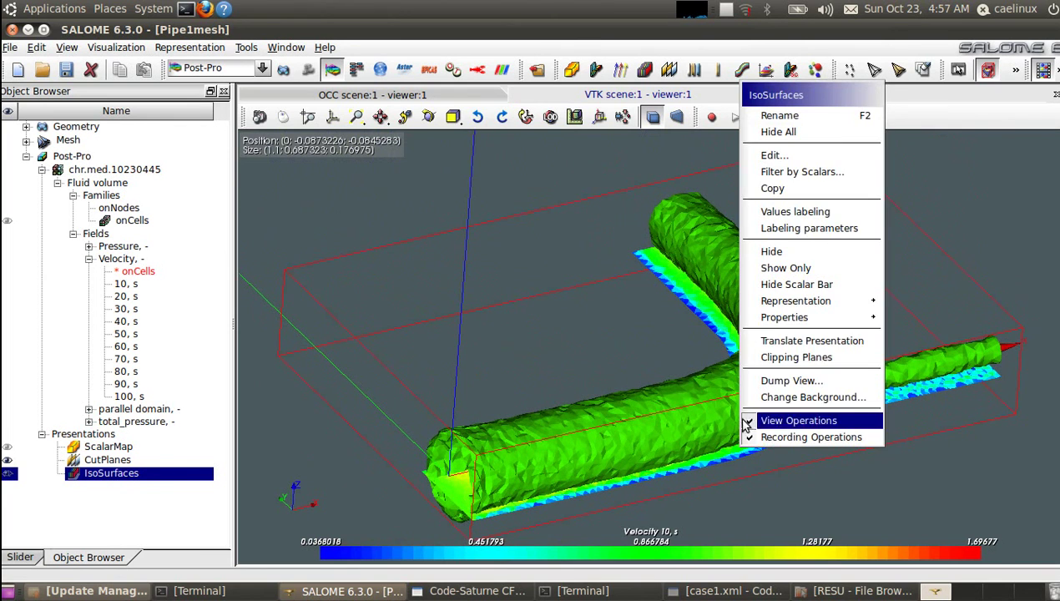
mouse_move(757, 316)
left_click(941, 320)
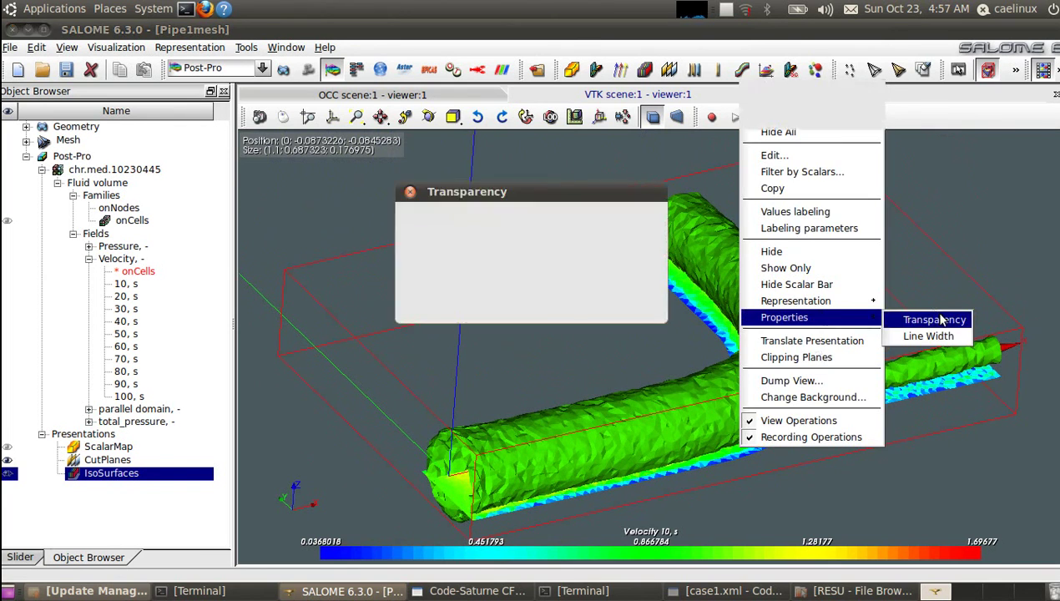
left_click_drag(432, 248, 532, 257)
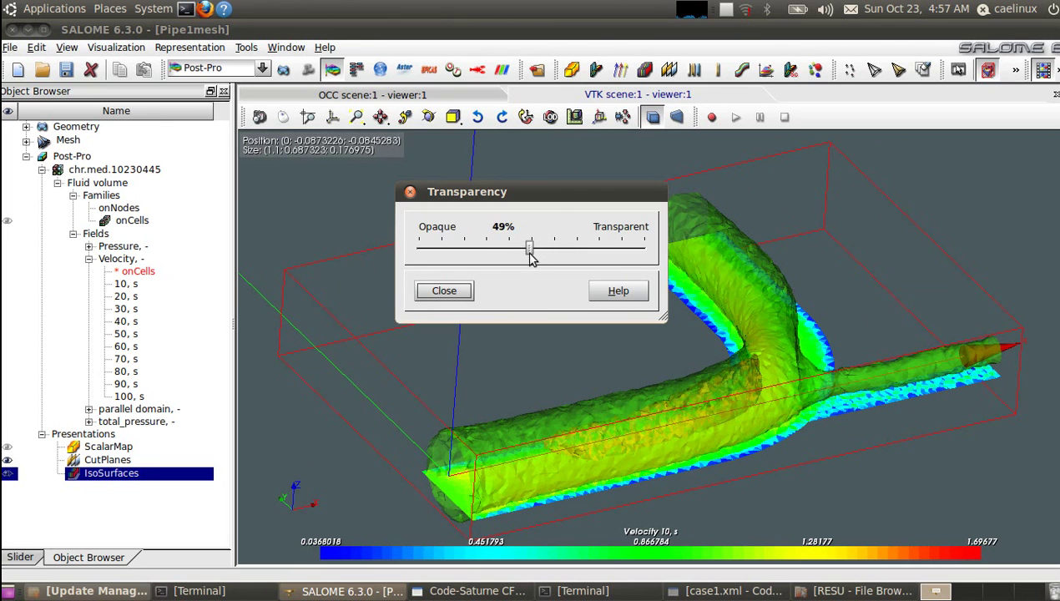
left_click(437, 288)
right_click_drag(614, 468, 851, 266, "ctrl")
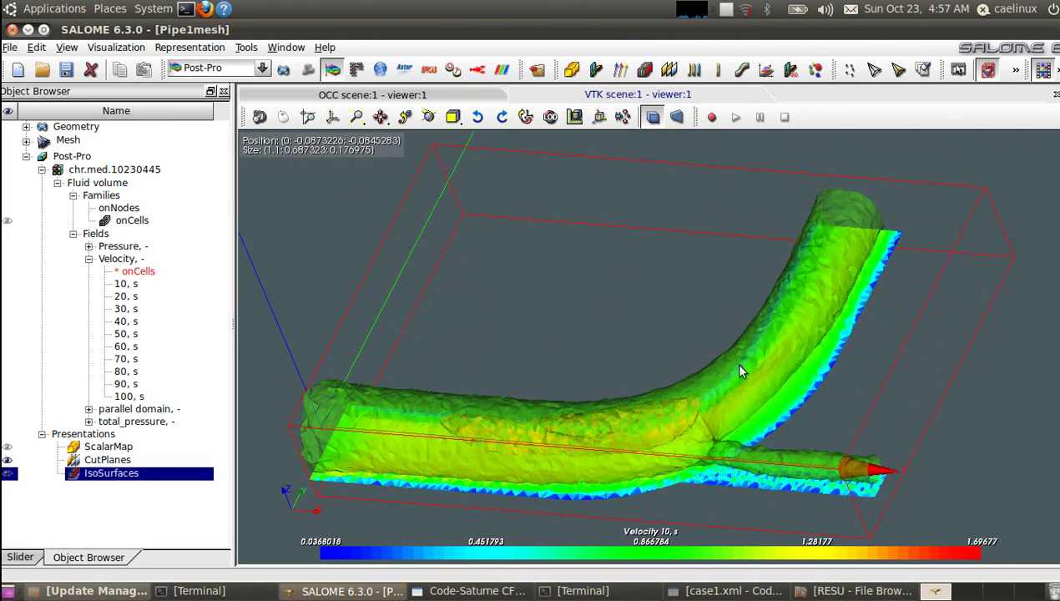
right_click_drag(462, 468, 815, 400, "ctrl")
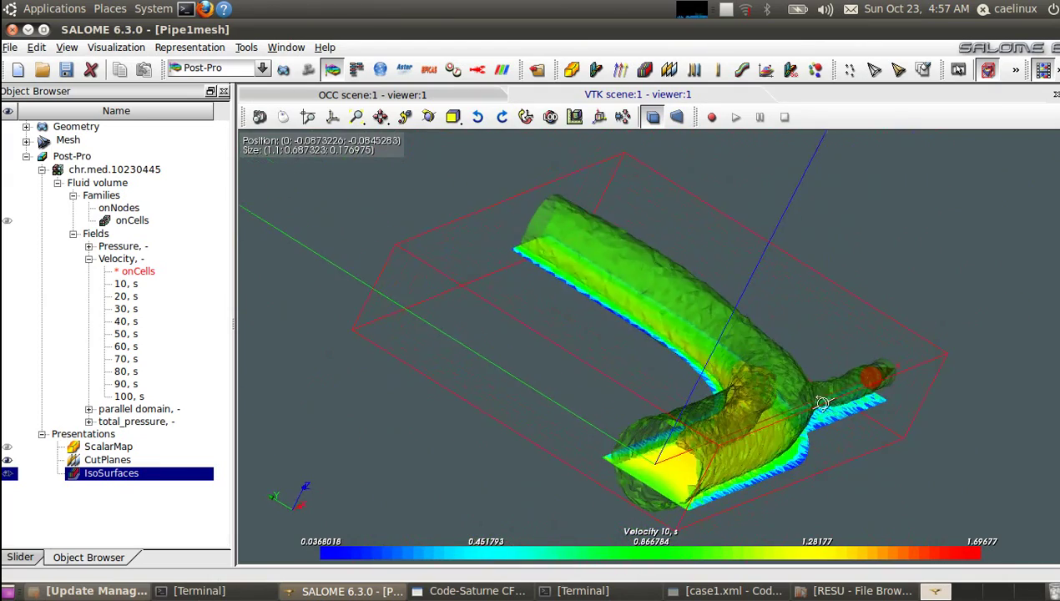
Edit the velocity IsoSurfaces definition and set the number of surfaces to 1.
right_click(134, 476)
left_click(201, 193)
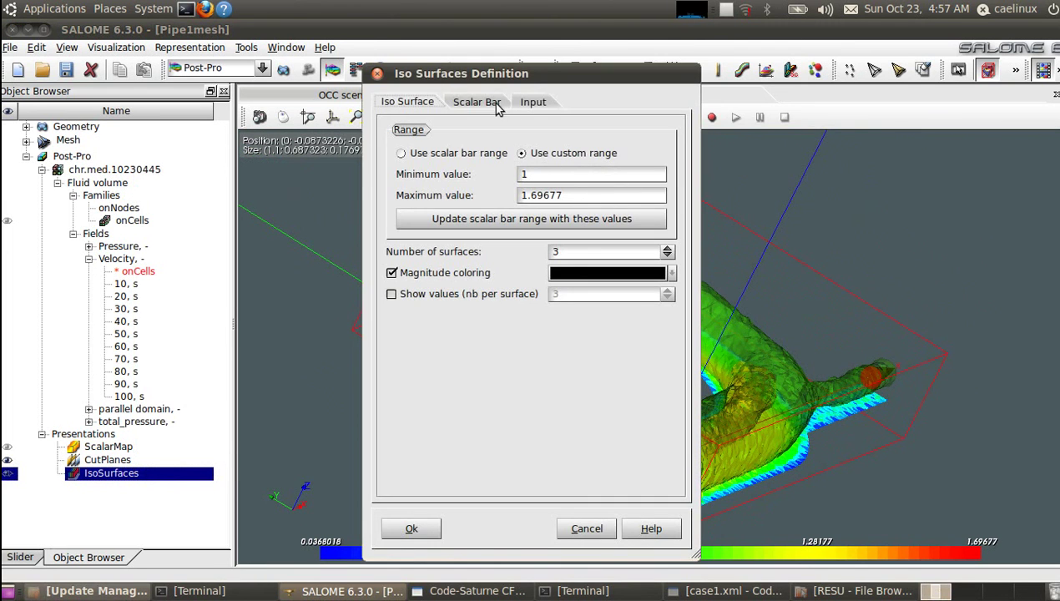
double_click(577, 196)
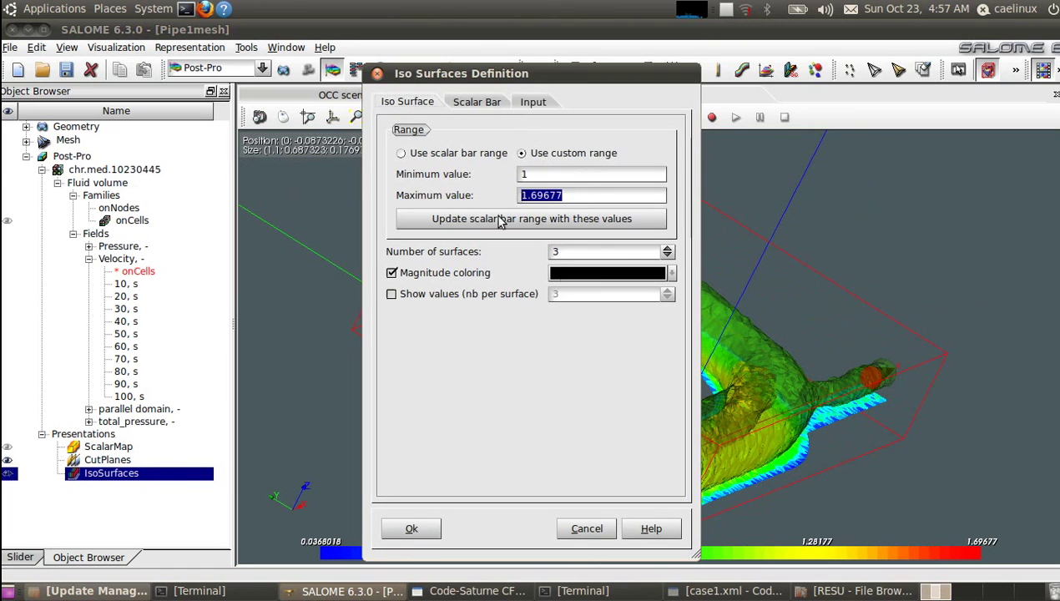
double_click(607, 250)
type("1")
Set the IsoSurfaces custom range to a minimum of 1.5 and a maximum of 1.51.
double_click(589, 191)
type("1.5")
double_click(547, 174)
type("1.5")
left_click(550, 194)
type("1")
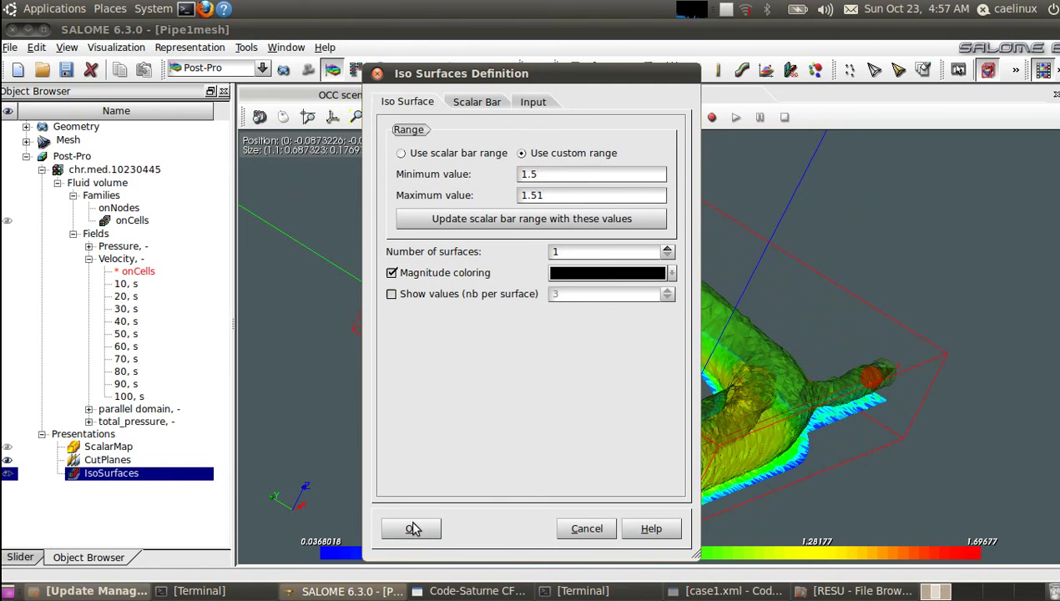
Set the IsoSurfaces custom range to 1.2 minimum and 1.35 maximum, apply the definition and inspect the surface.
left_click(535, 174)
key("BackSpace")
type("2")
left_click(531, 195)
key("BackSpace")
key("BackSpace")
type("35")
left_click(428, 529)
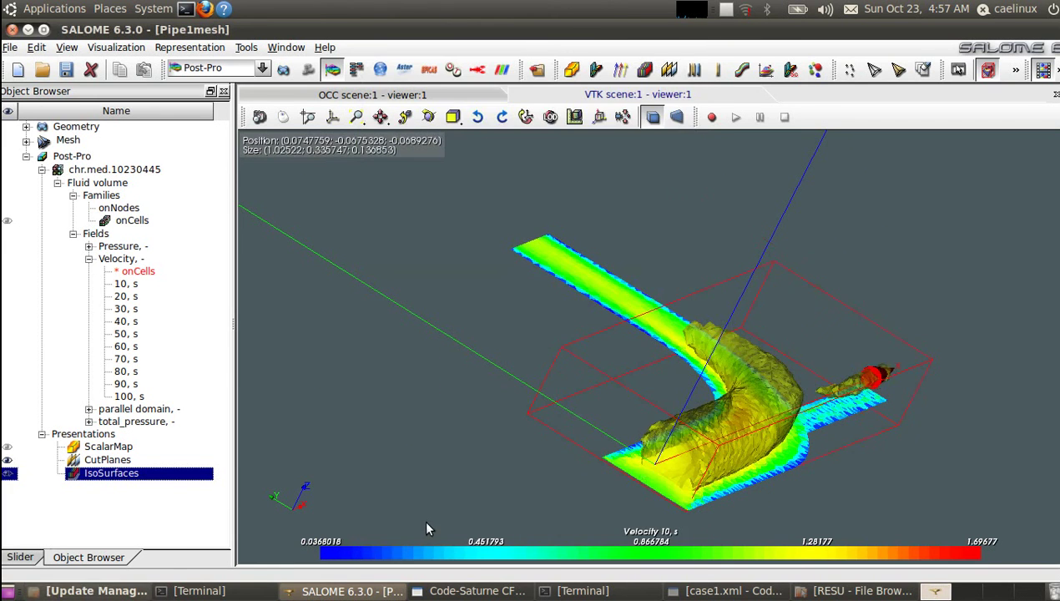
right_click_drag(846, 438, 594, 359, "ctrl")
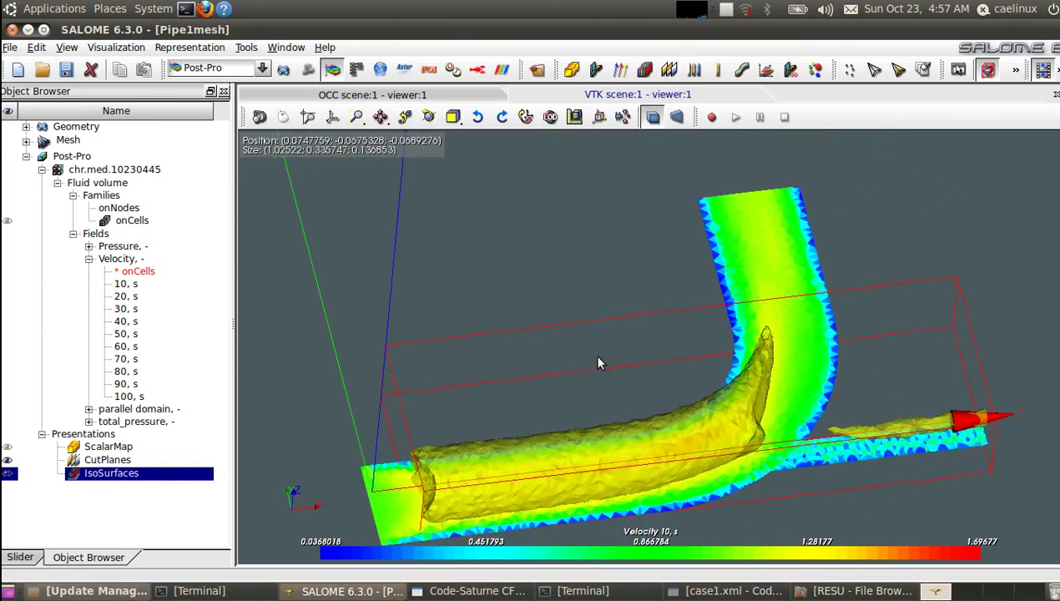
Select the velocity cut plane in the scene and play its time steps from 10 s to 100 s.
left_click(23, 555)
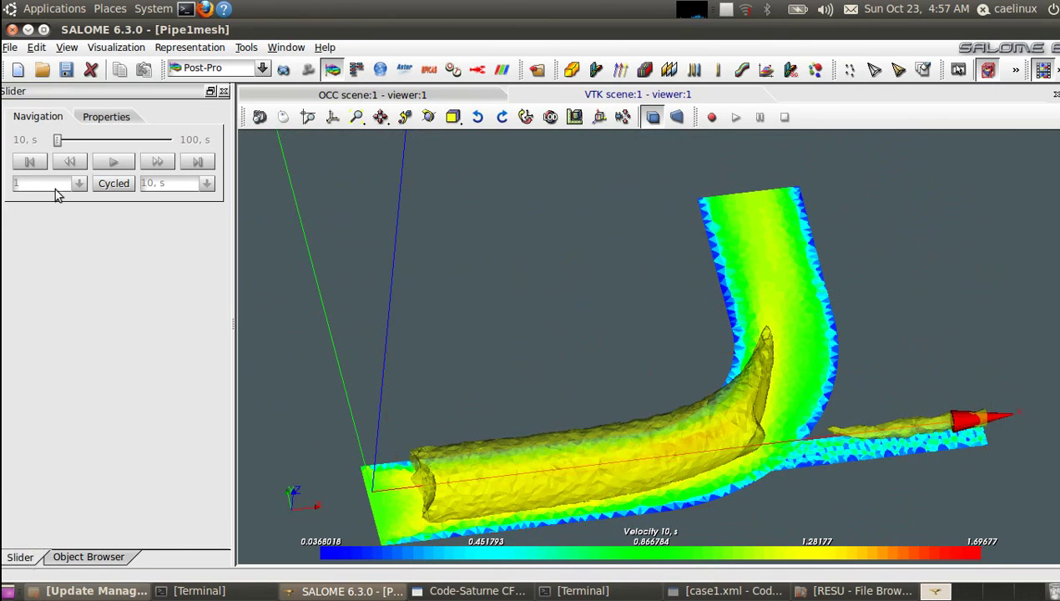
left_click(643, 440)
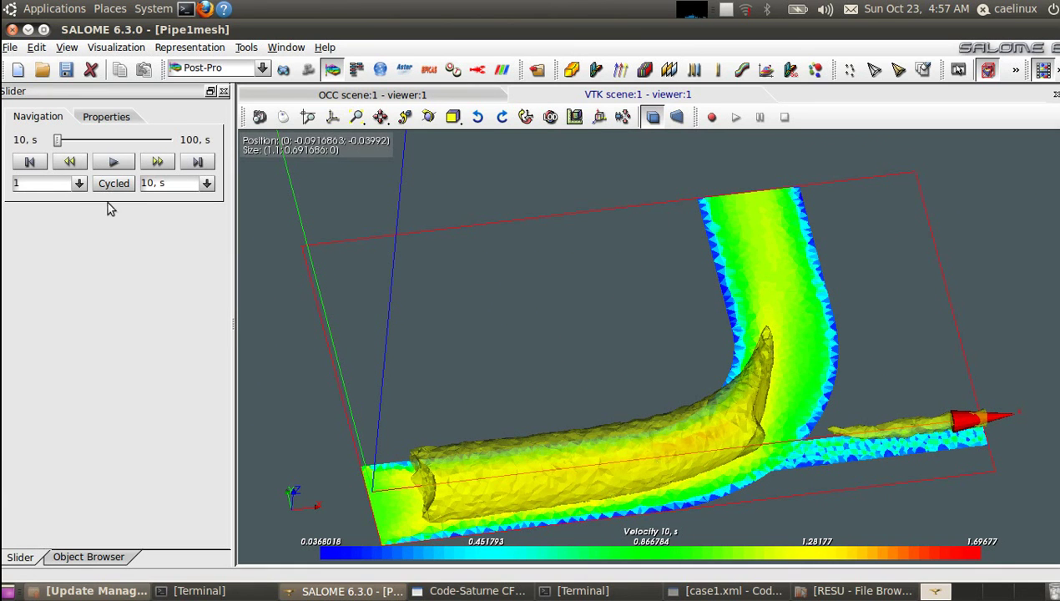
left_click(113, 163)
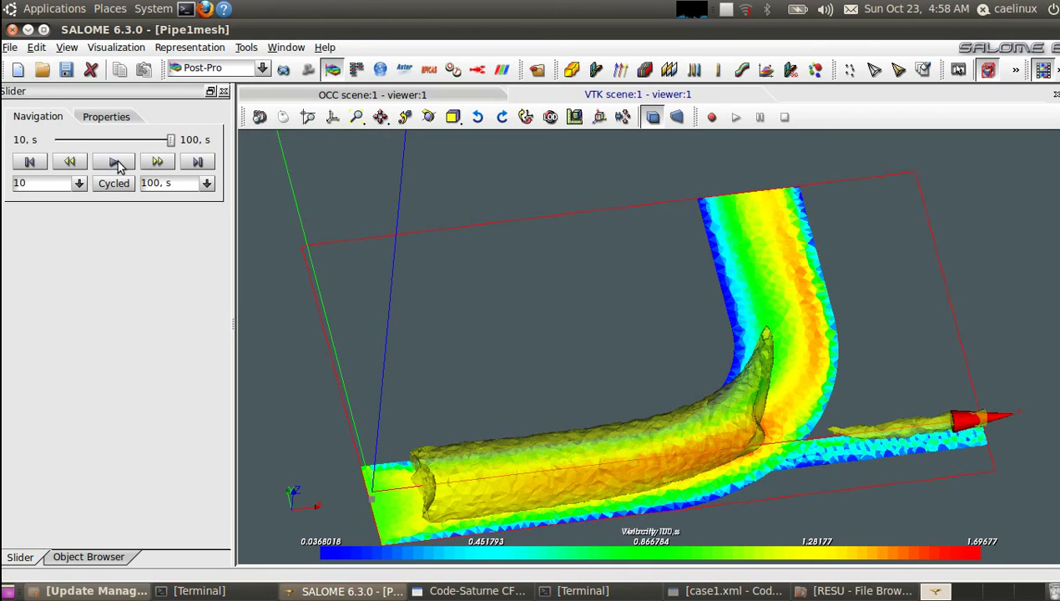
Select the velocity iso surface, play its time steps to 100 s, and replay them from the first step twice.
left_click(491, 498)
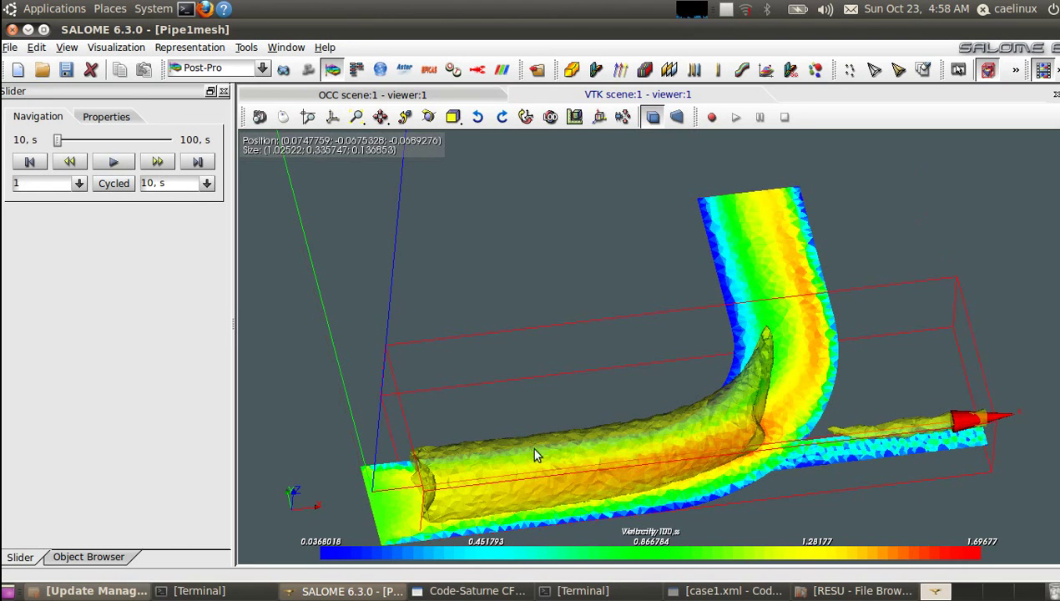
left_click(115, 163)
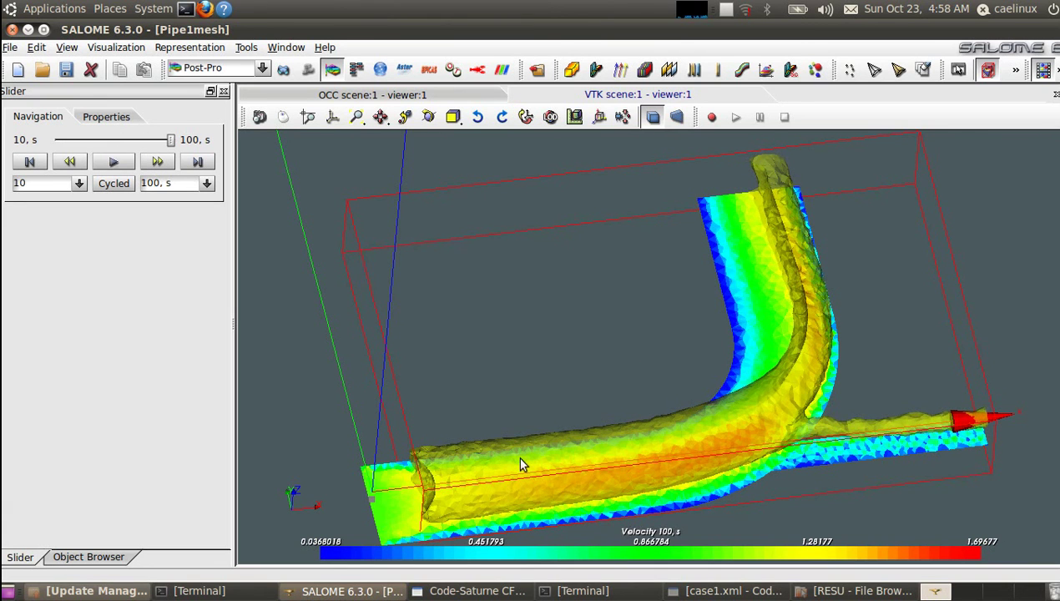
left_click(36, 162)
left_click(115, 161)
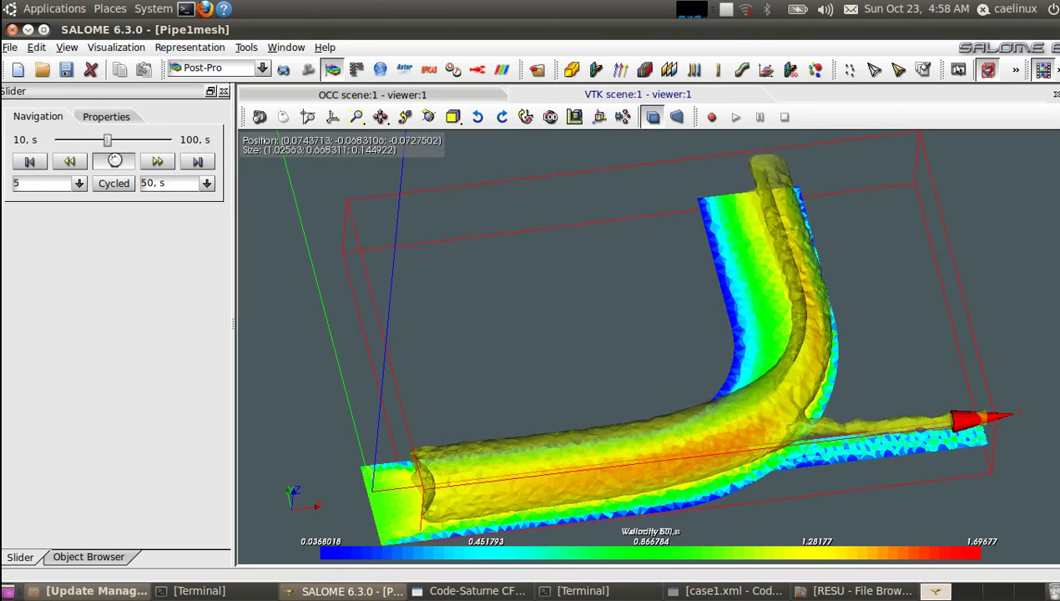
left_click(35, 162)
left_click(113, 161)
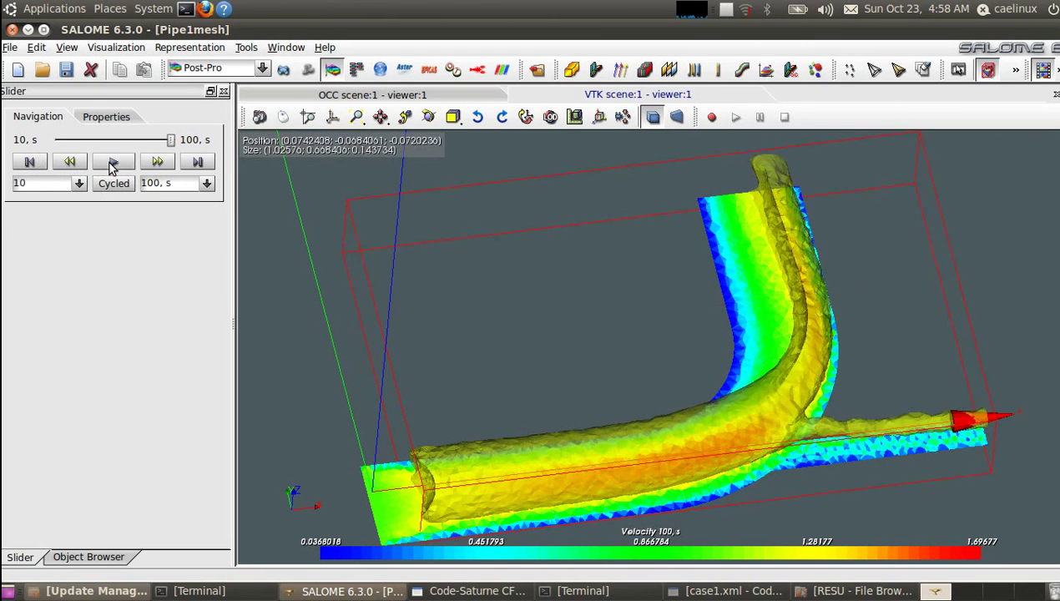